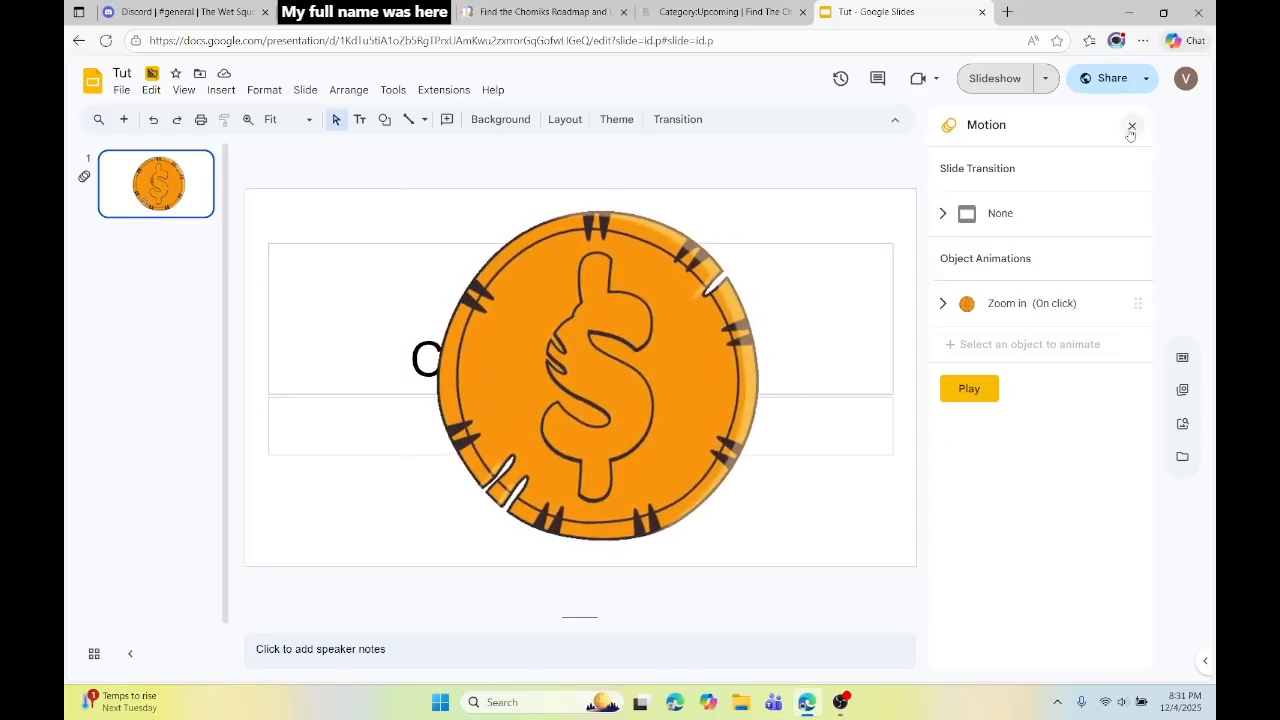
Draw a rectangle covering the entire slide, including the coin, and fill it with black.
click(1132, 125)
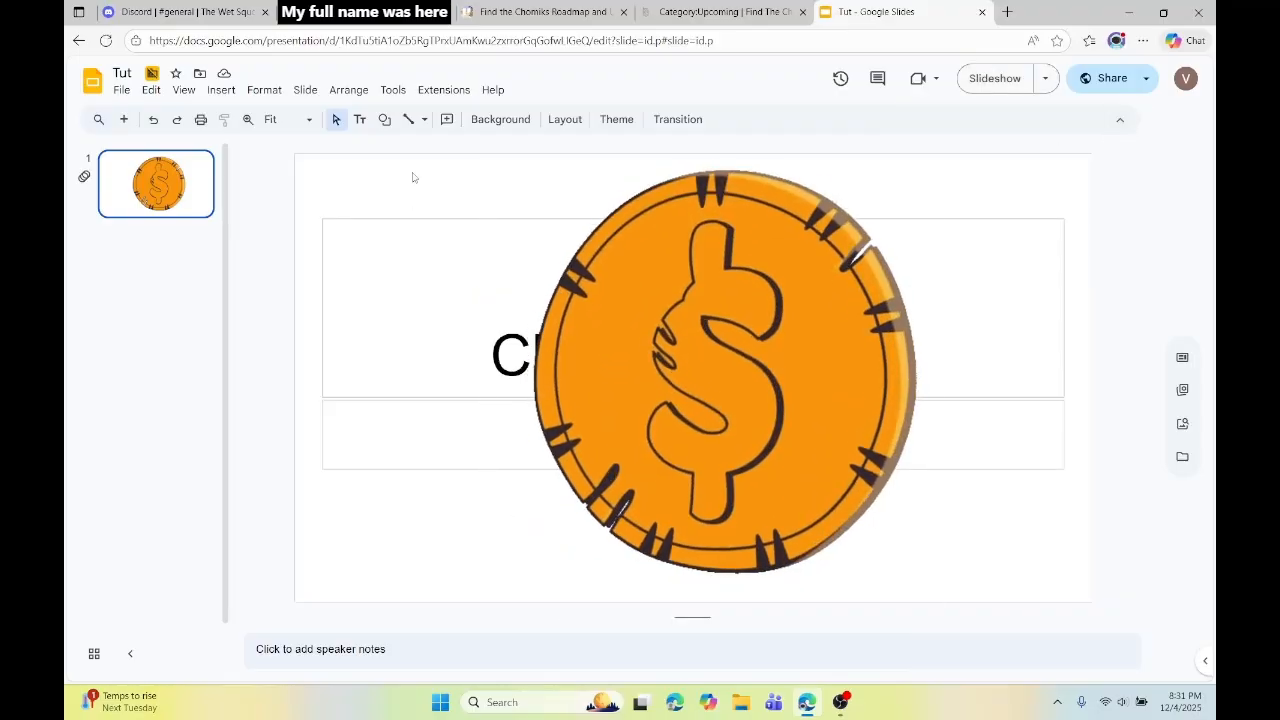
click(384, 119)
mouse_move(495, 154)
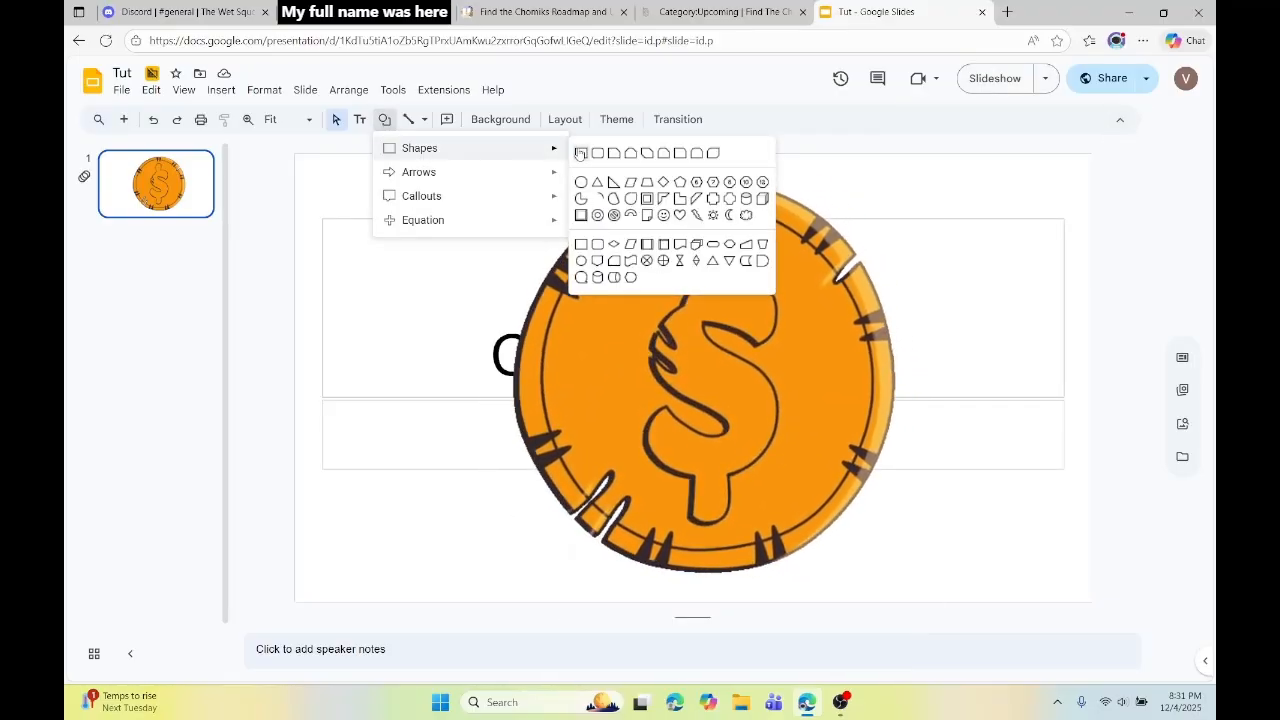
click(581, 152)
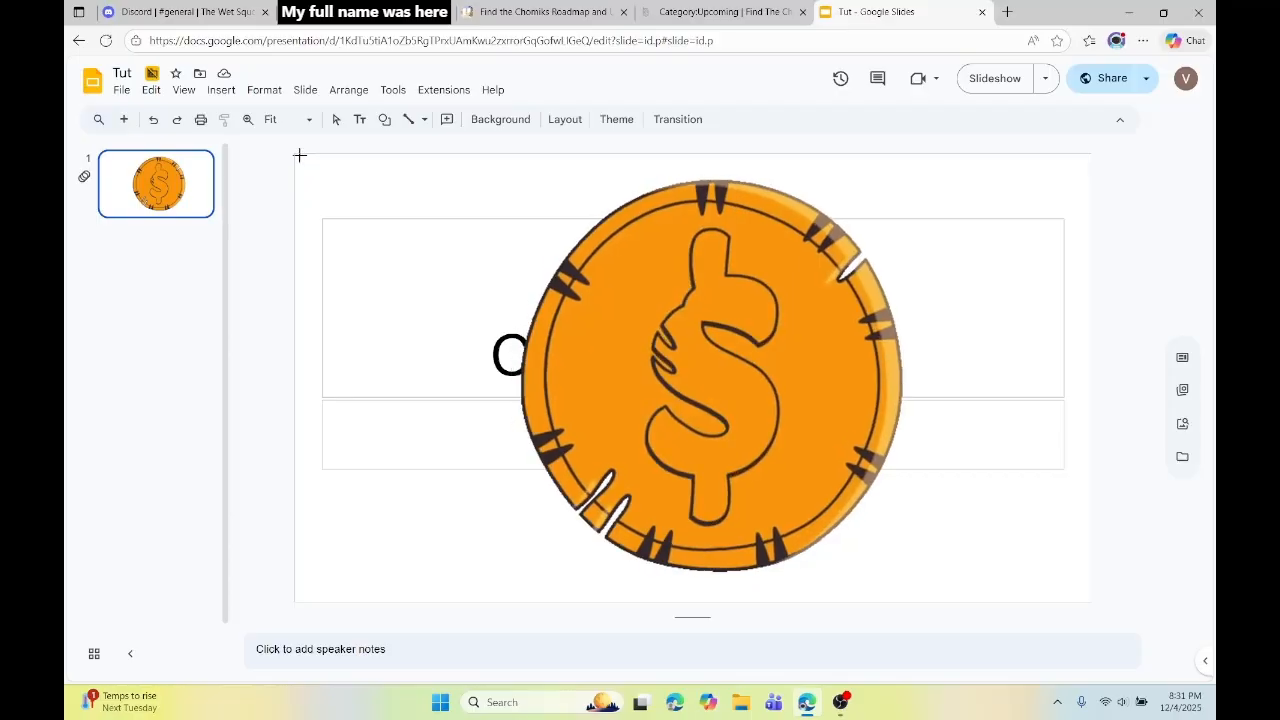
drag(293, 152, 1086, 596)
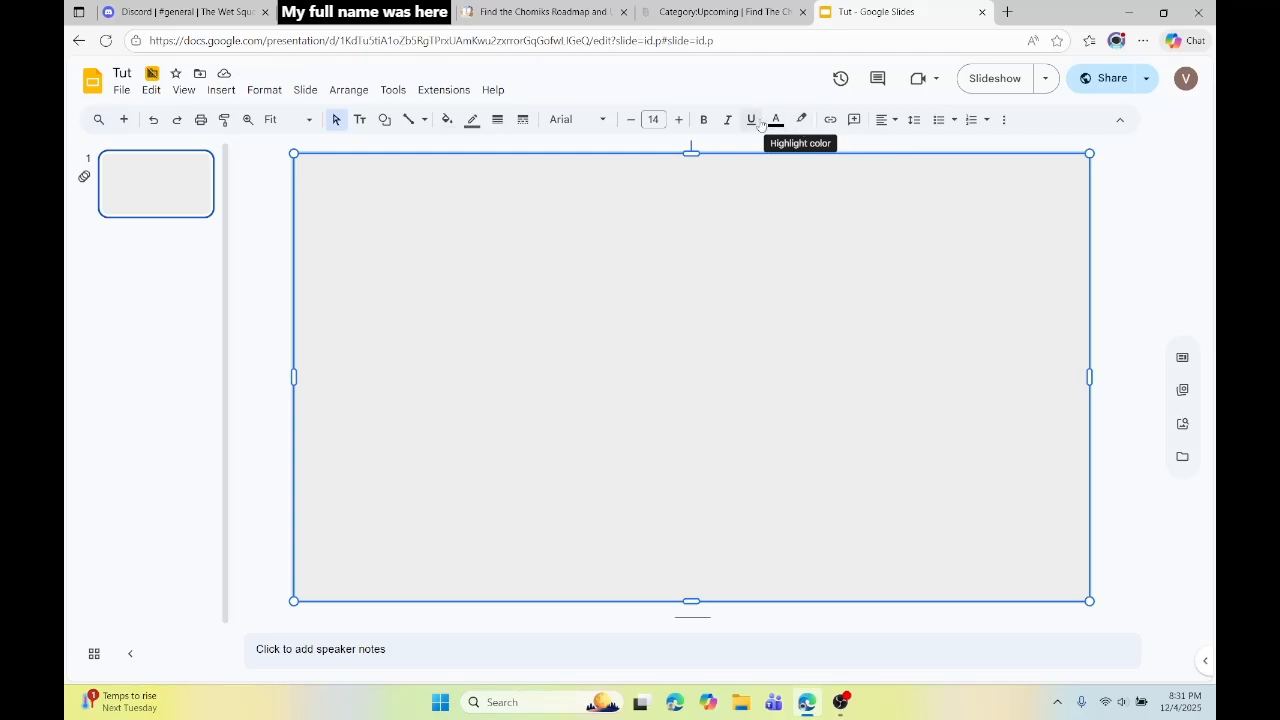
click(446, 119)
click(452, 194)
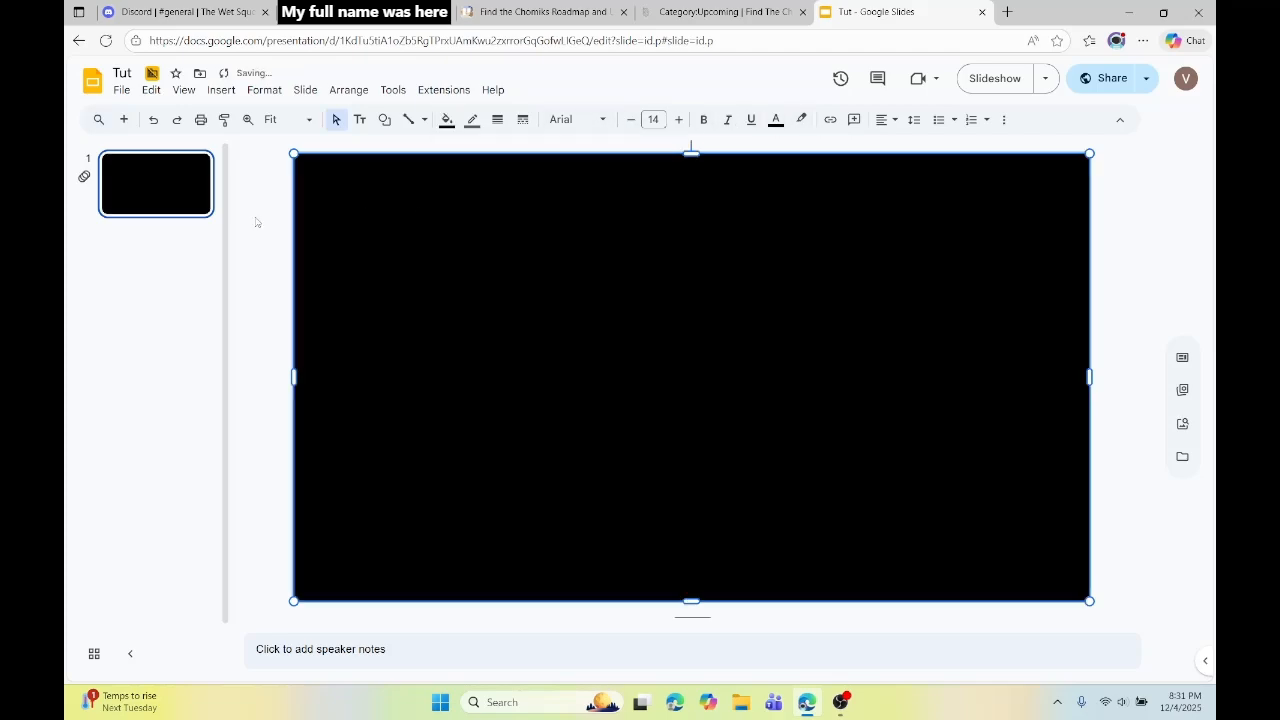
click(255, 221)
Add an Appear animation to the black rectangle, starting After previous, and preview the slideshow.
click(606, 252)
click(1004, 119)
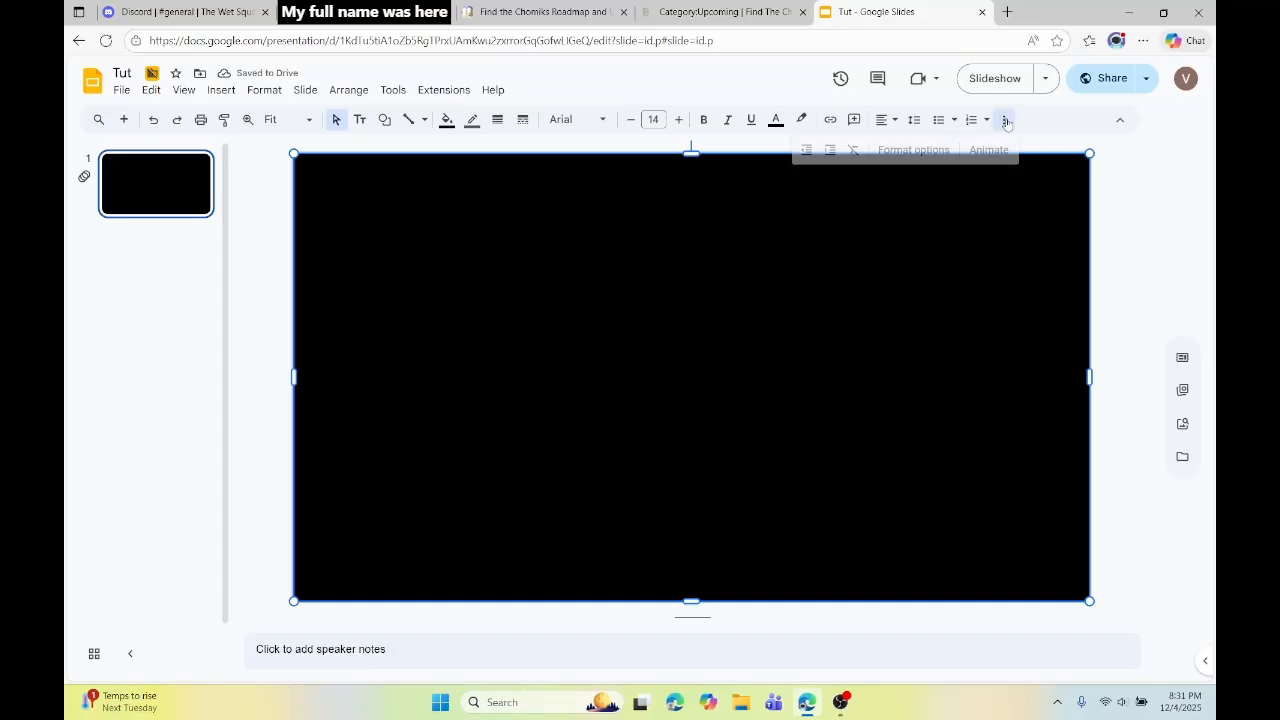
click(990, 146)
click(1029, 408)
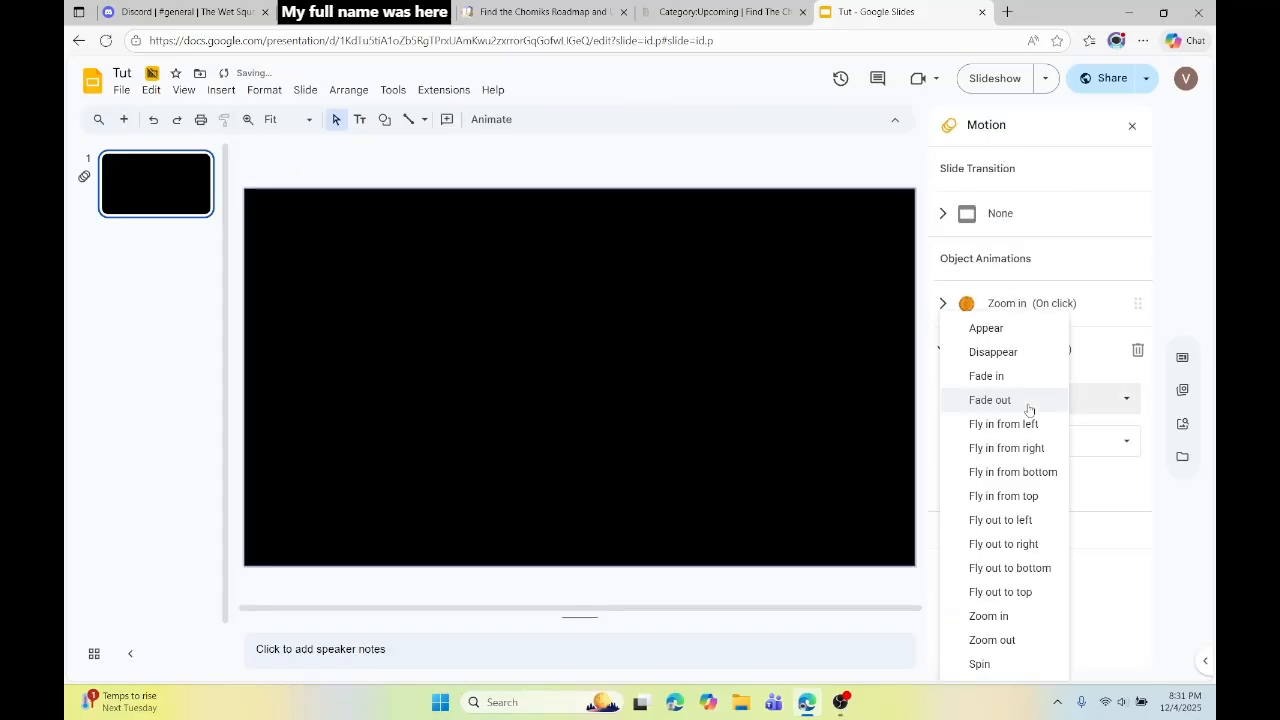
click(1012, 338)
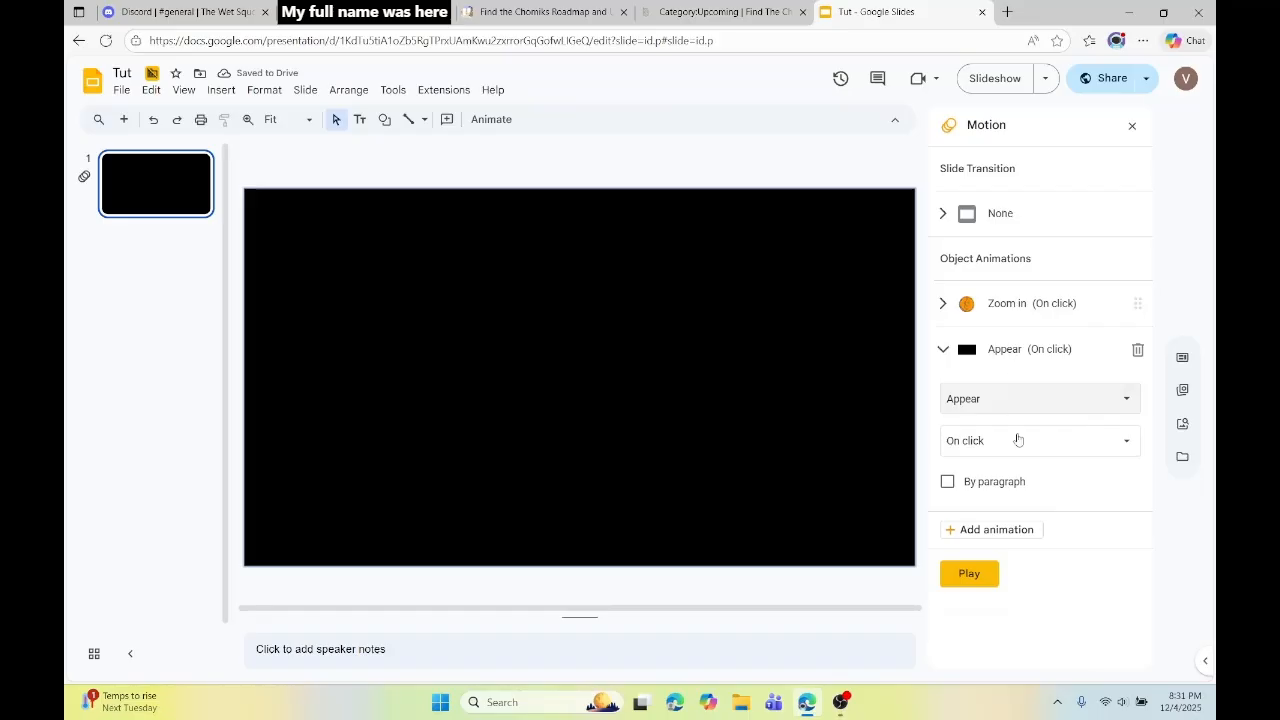
click(1020, 441)
click(1008, 500)
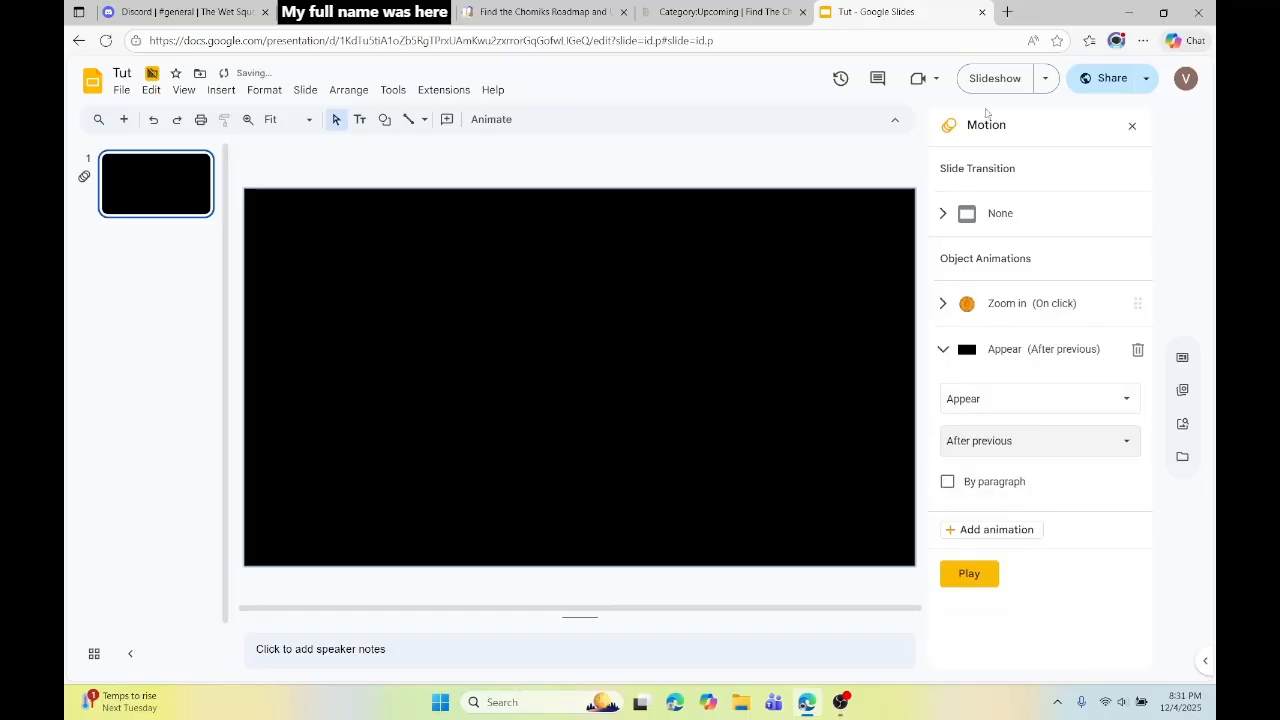
click(968, 78)
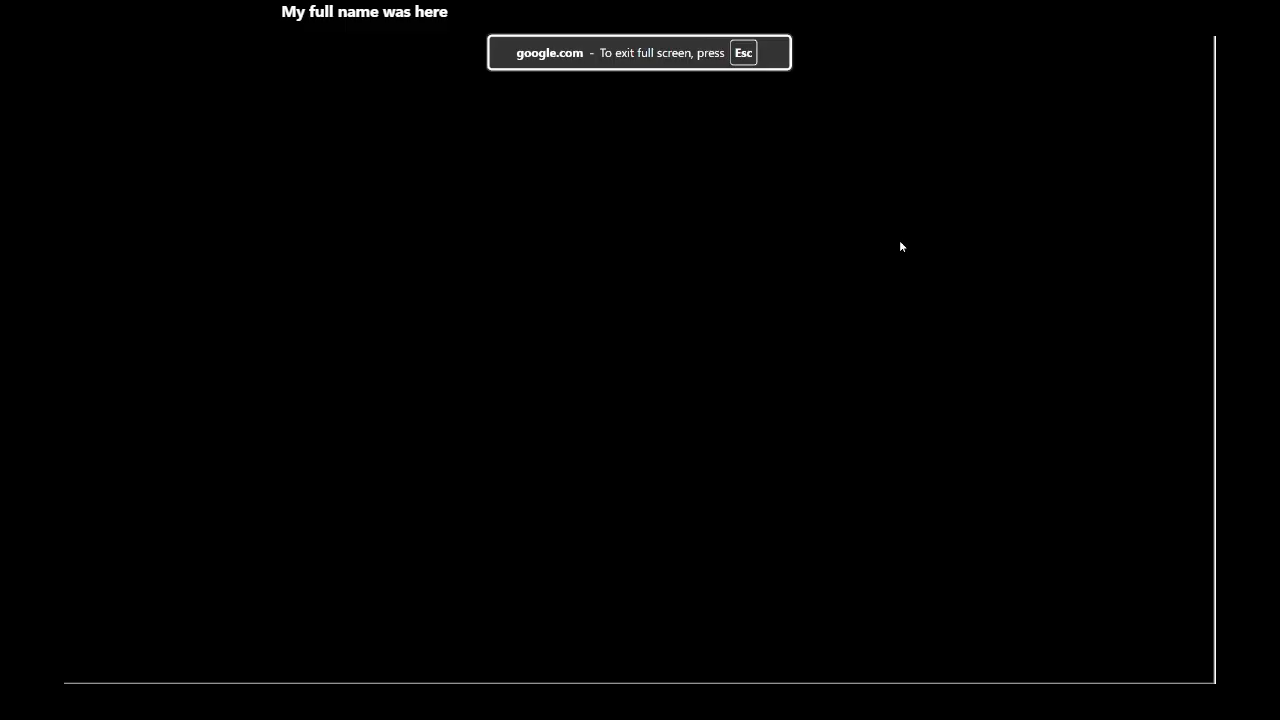
key(Escape)
Stretch the black rectangle slightly at its lower-right corner and lower edge to cover the slide, and preview the slideshow.
click(897, 493)
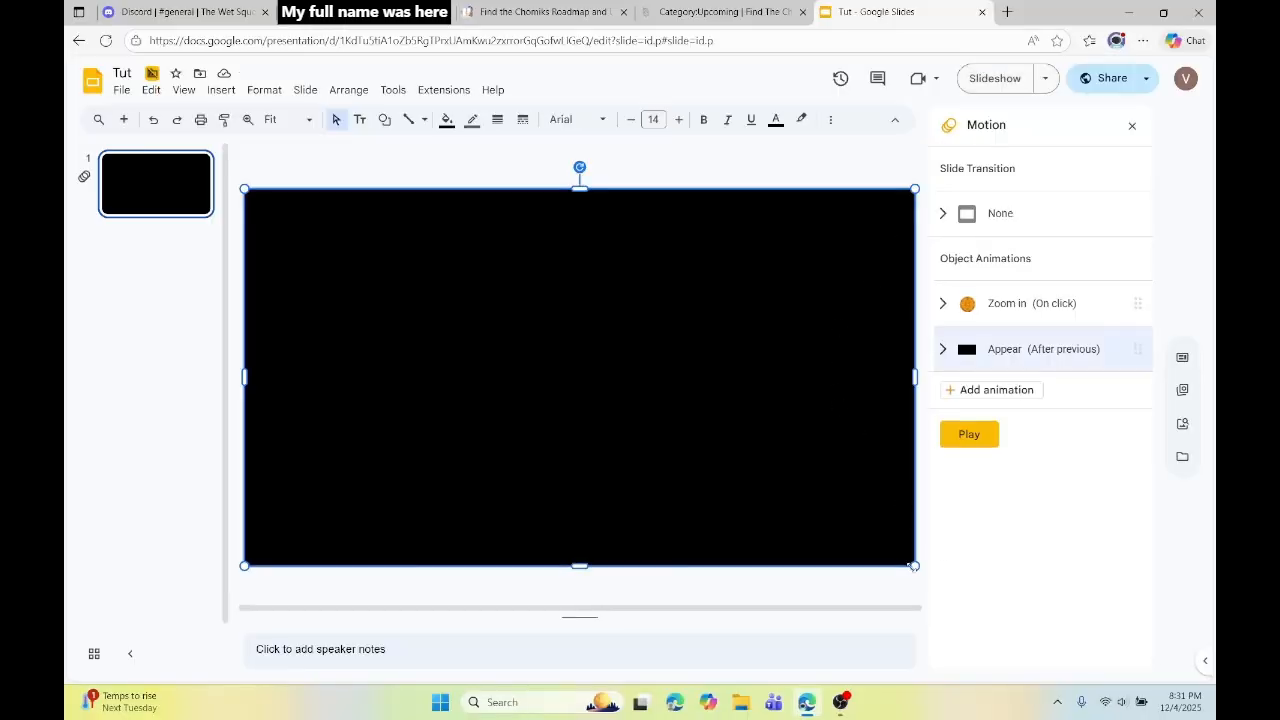
drag(917, 568, 918, 567)
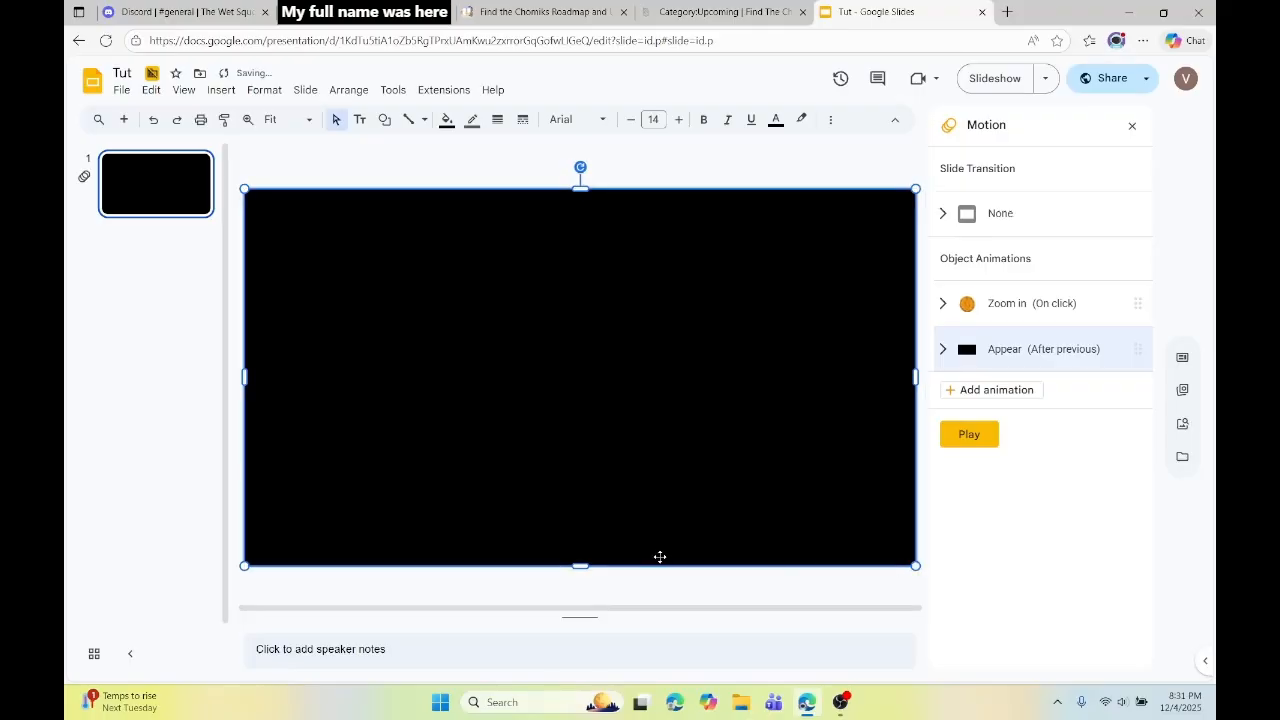
drag(581, 566, 581, 566)
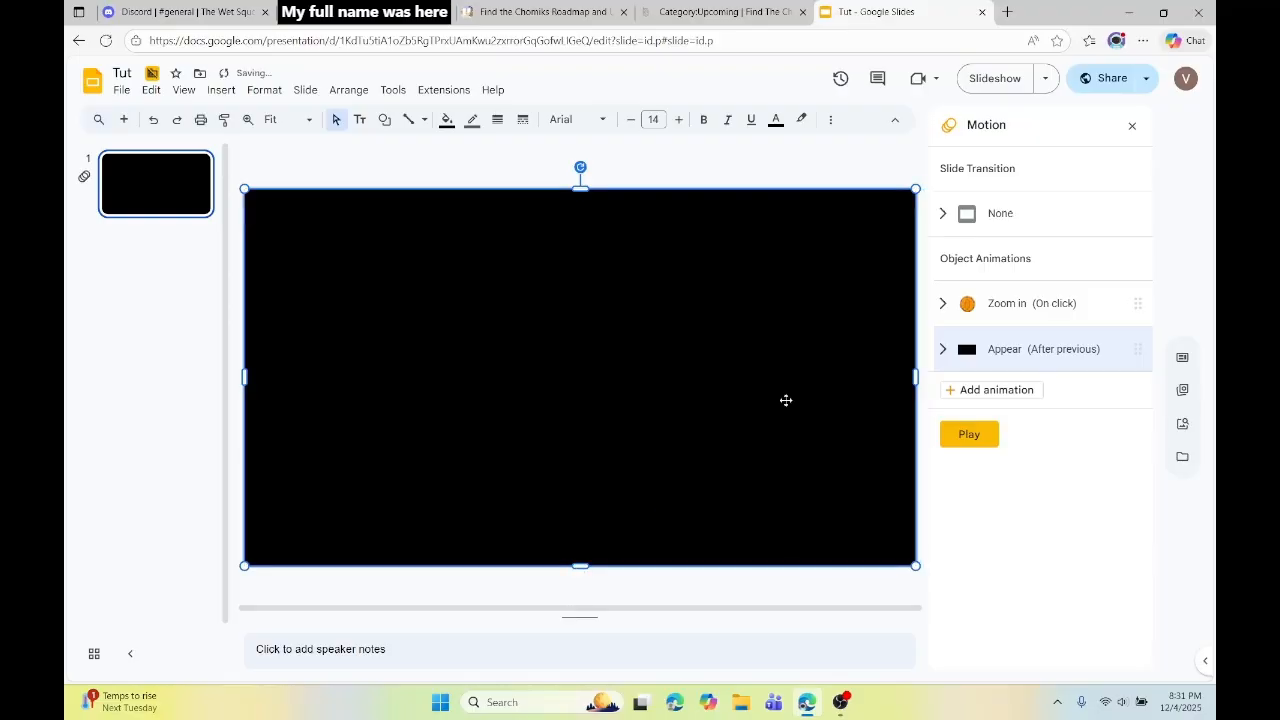
click(992, 80)
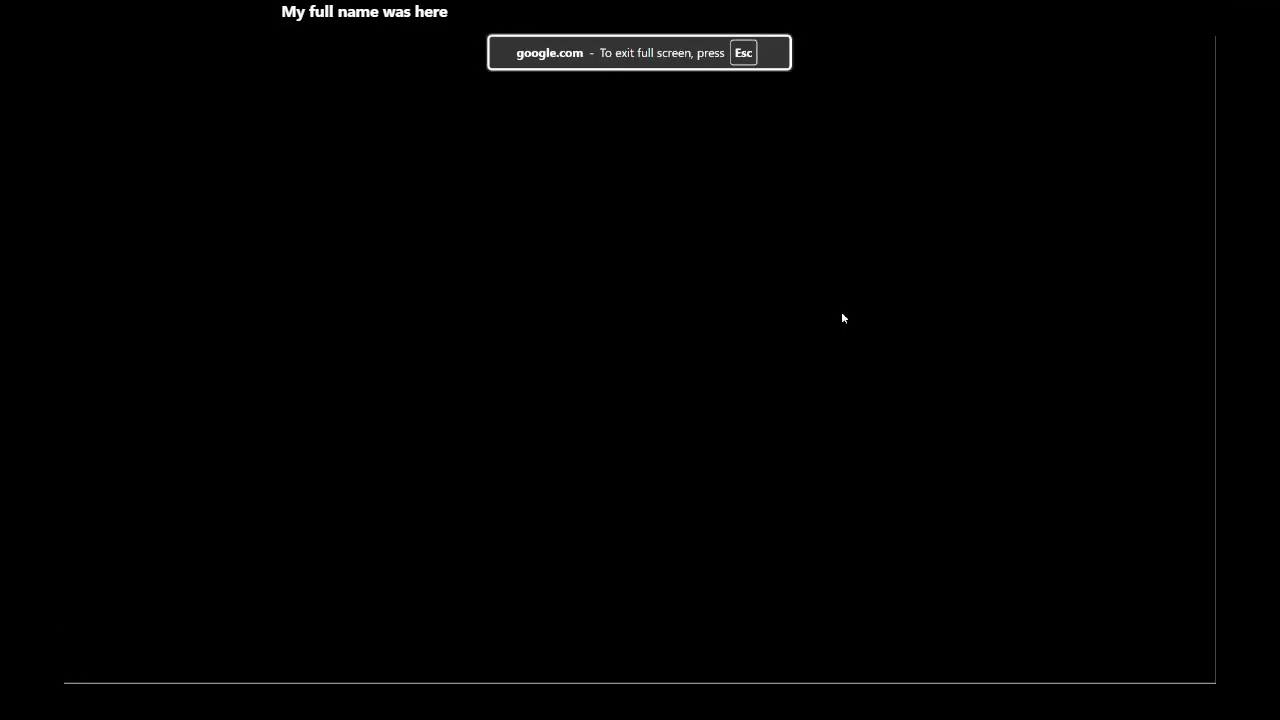
key(Escape)
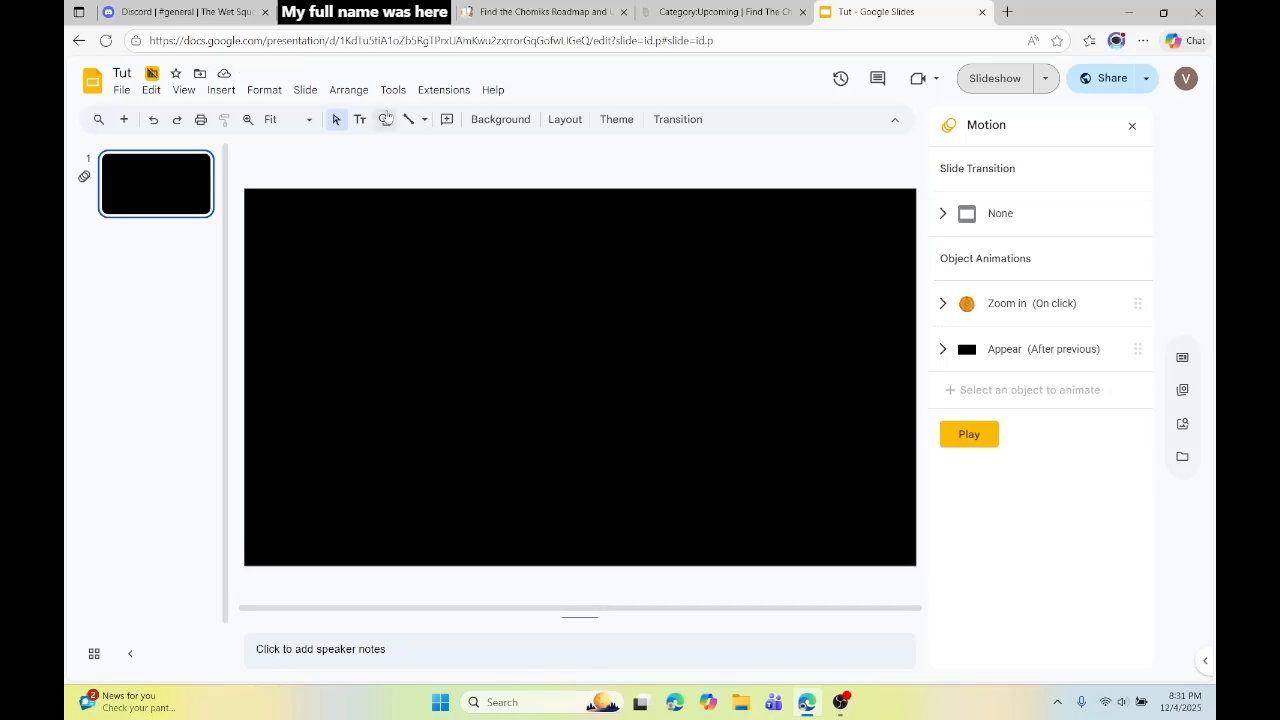
Draw a small rectangle above the slide, outside its visible area, and label it "FadeBox".
click(385, 119)
mouse_move(427, 149)
click(580, 155)
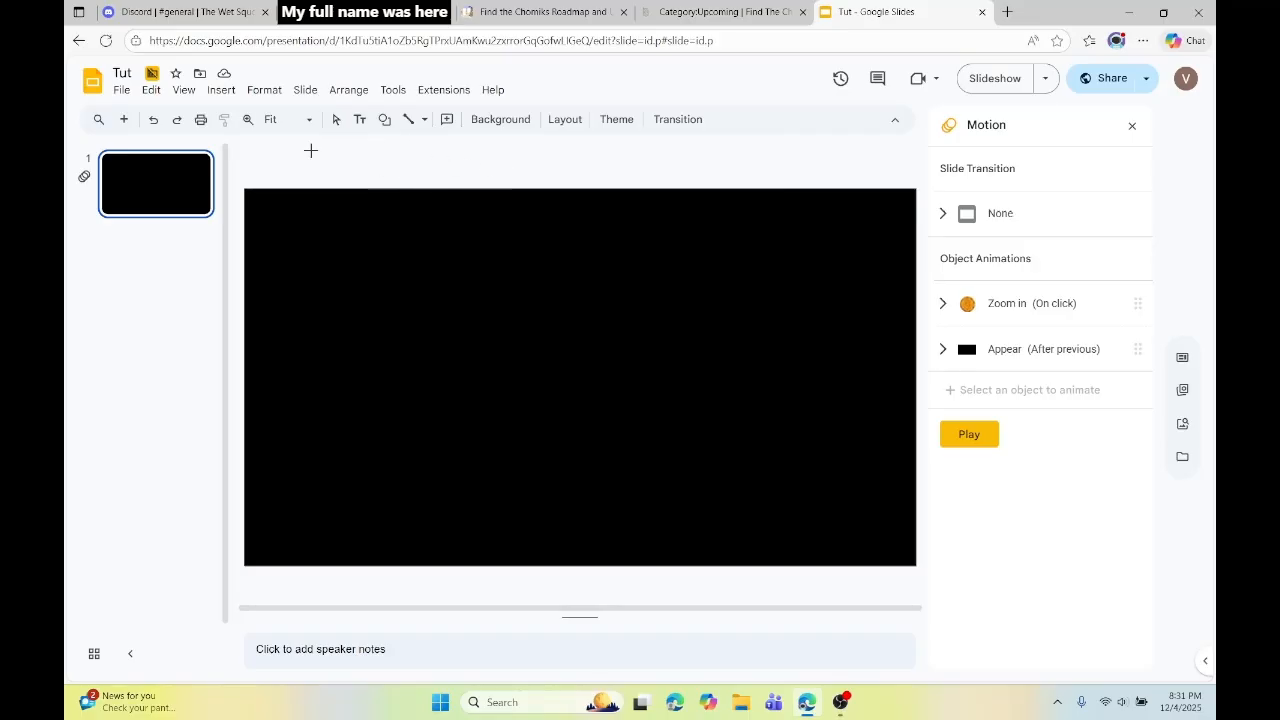
drag(313, 153, 366, 141)
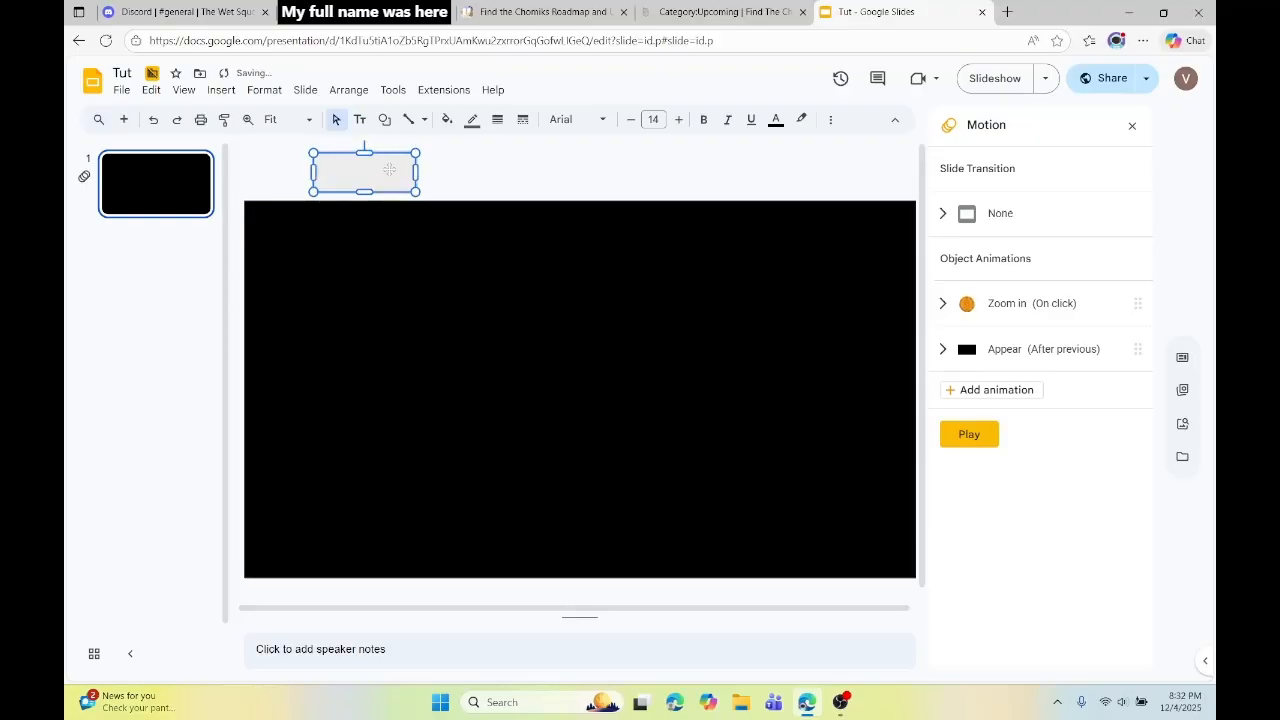
click(366, 149)
click(365, 154)
drag(365, 153, 365, 142)
text(D)
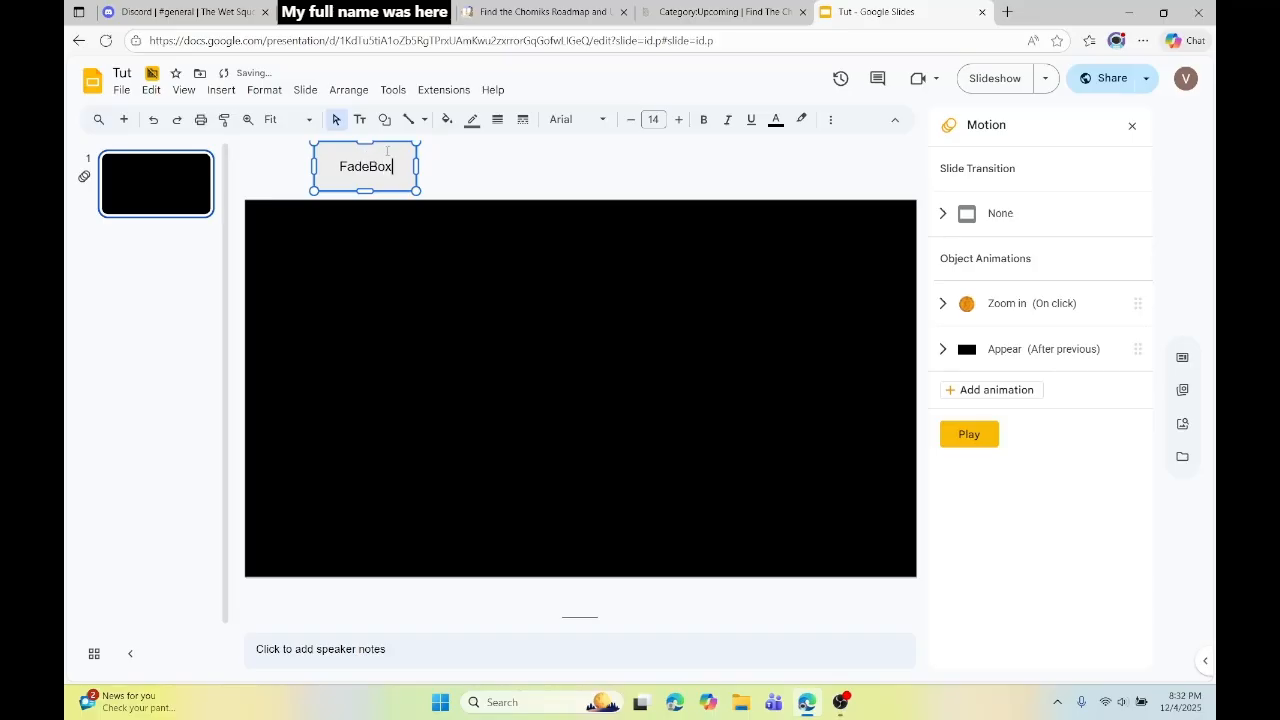
click(447, 163)
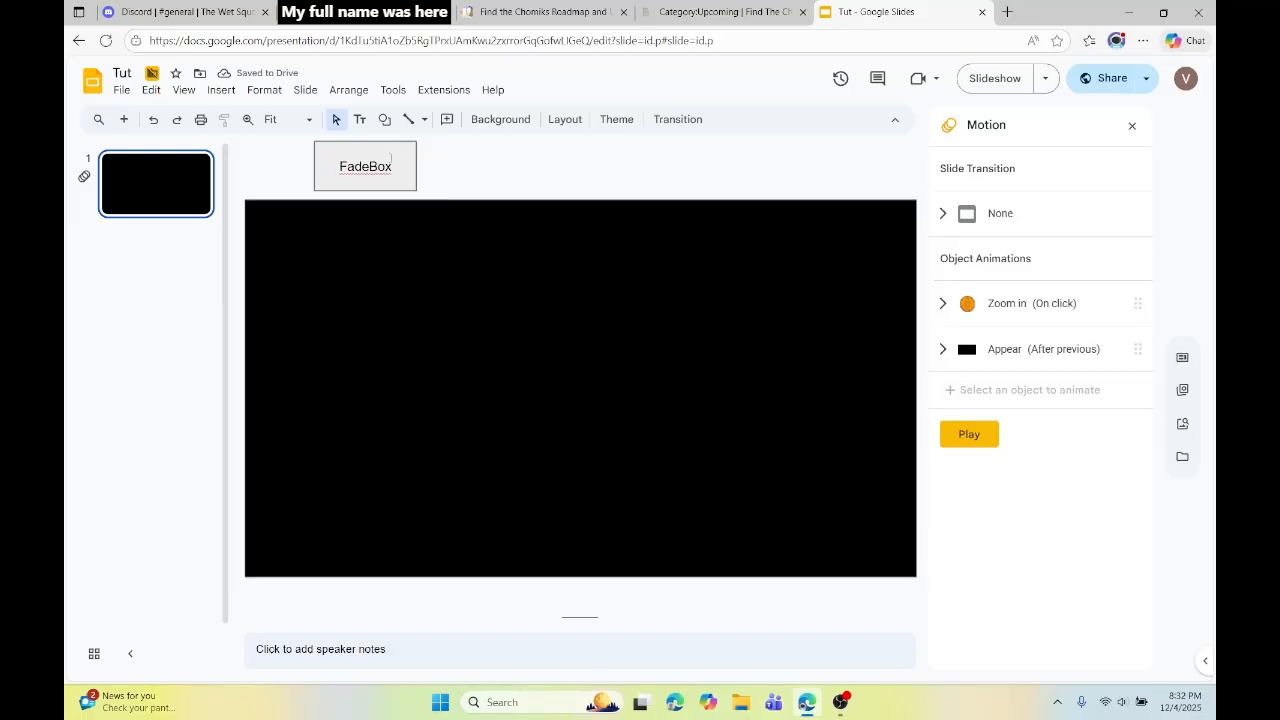
Add a Fade out animation to FadeBox, ordered between the coin's Zoom in and the rectangle's Appear, starting After previous.
click(389, 156)
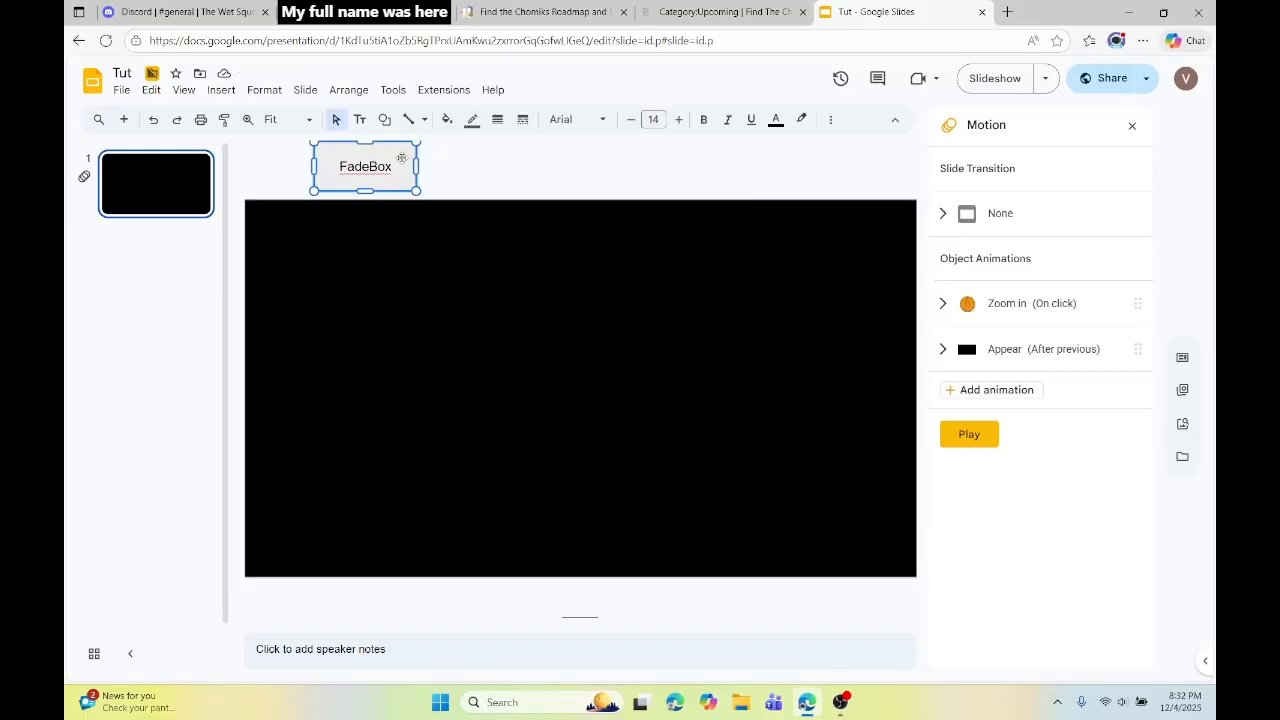
click(830, 119)
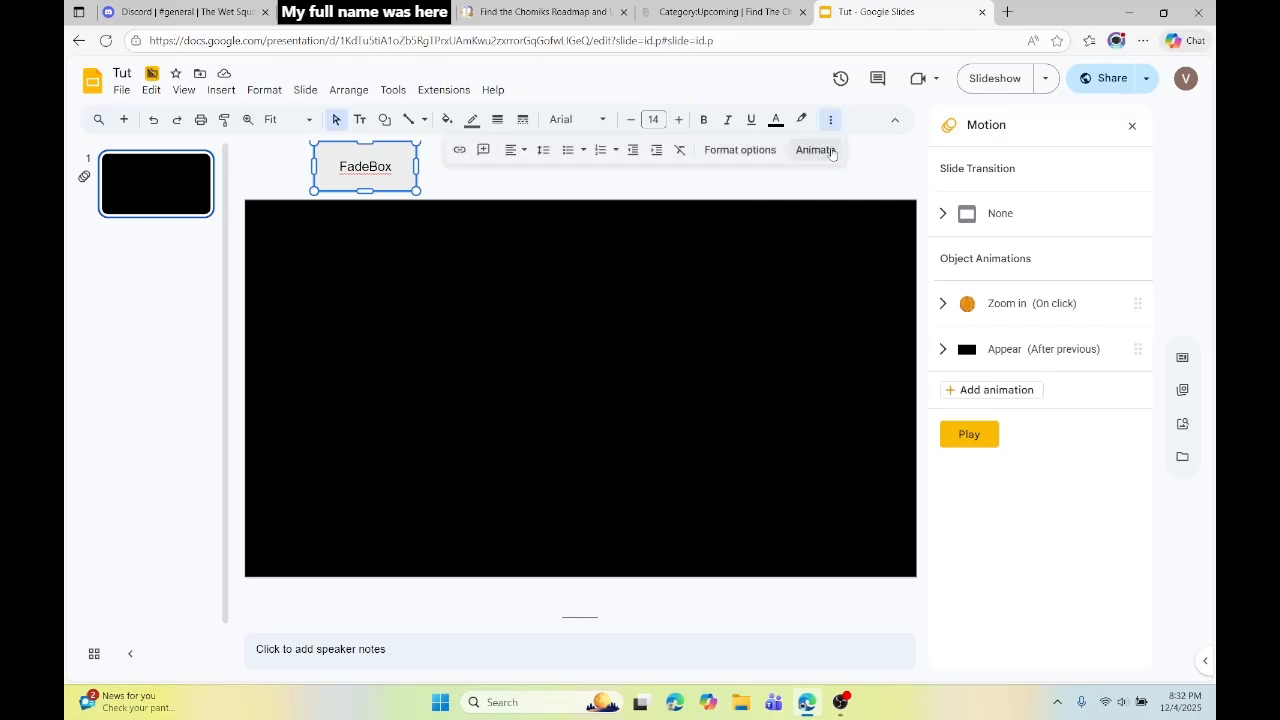
click(815, 152)
drag(1005, 393, 1018, 352)
click(1021, 401)
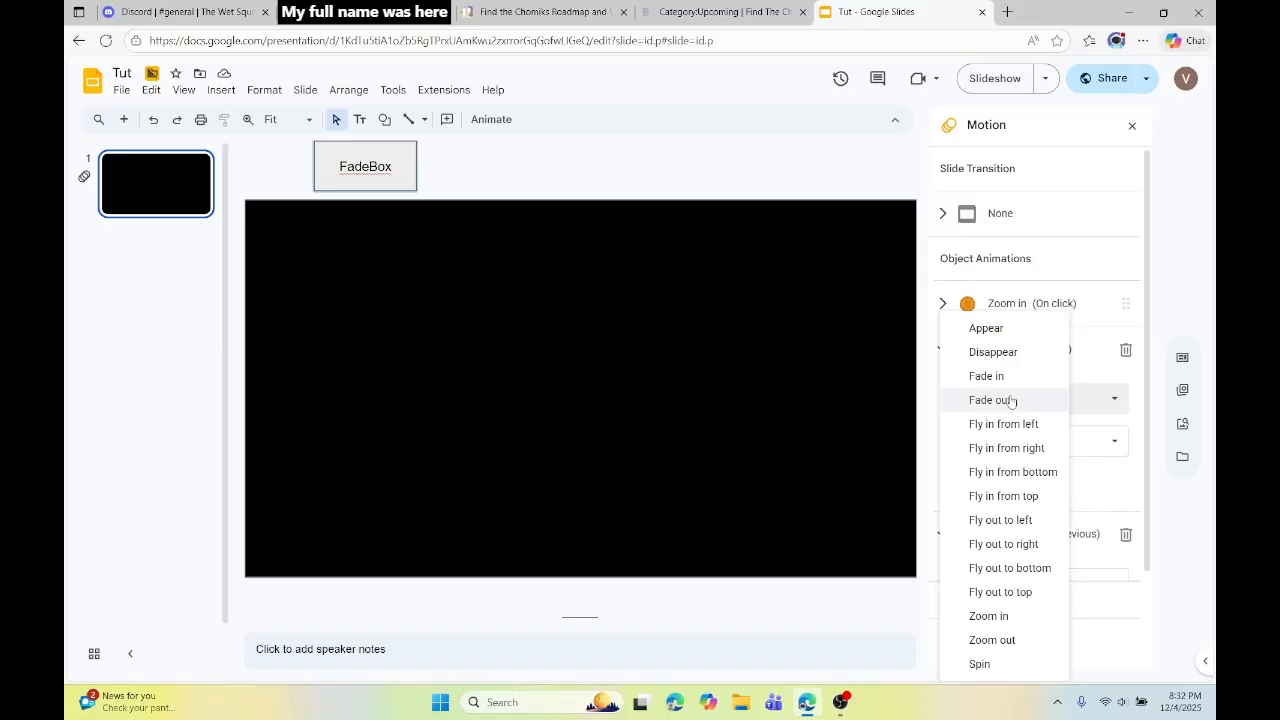
click(1013, 400)
click(1019, 446)
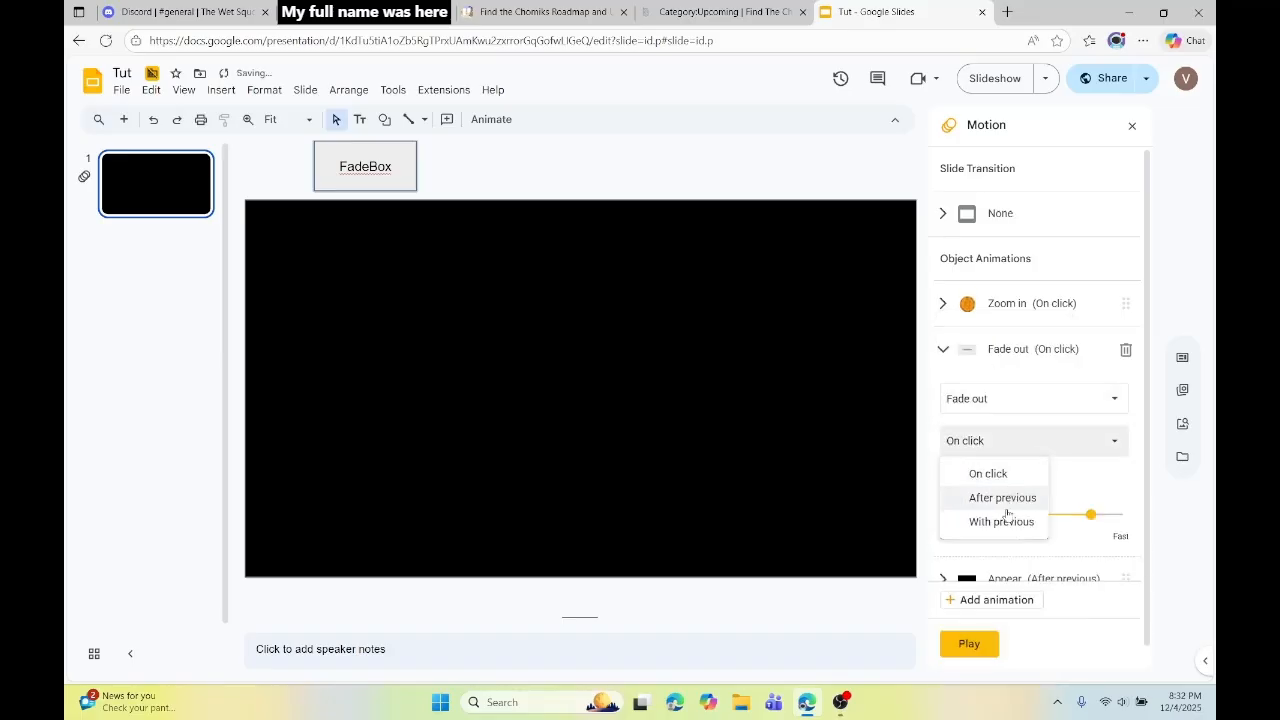
click(1000, 497)
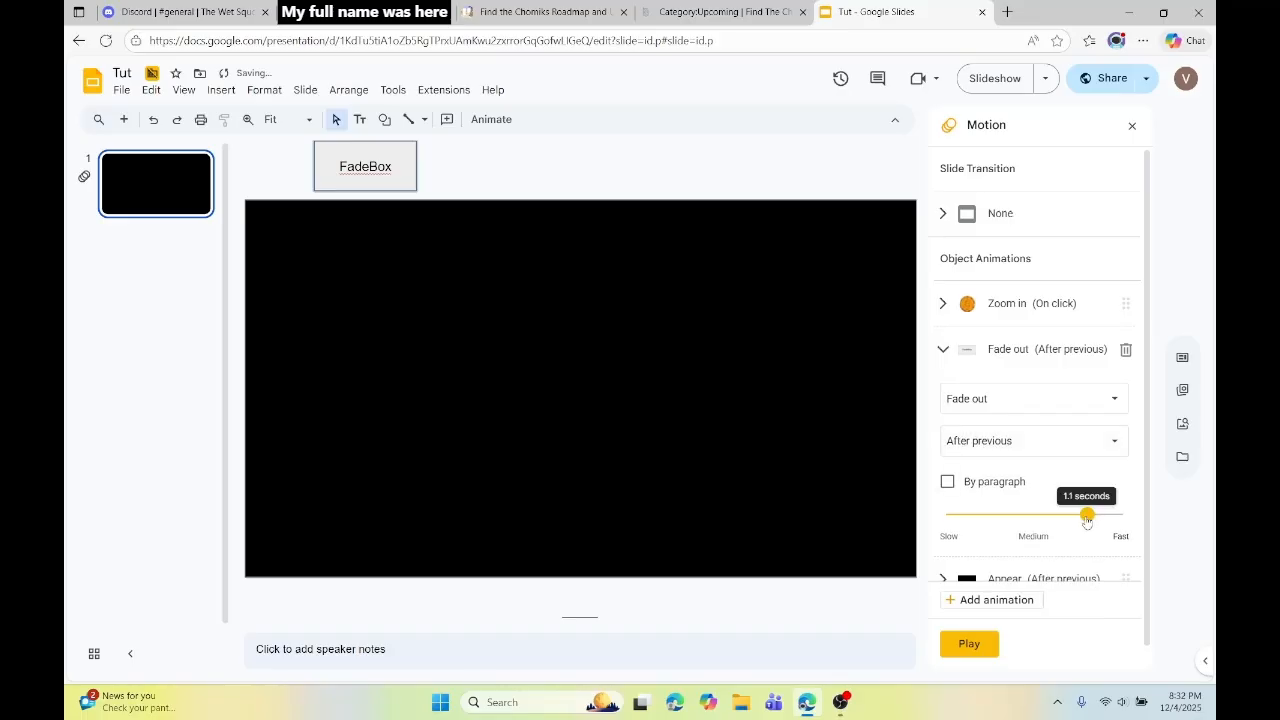
Speed up FadeBox's Fade out animation to near Fast and preview the slideshow.
mouse_move(1088, 527)
mouse_down()
mouse_move(1040, 522)
mouse_move(1107, 516)
mouse_up()
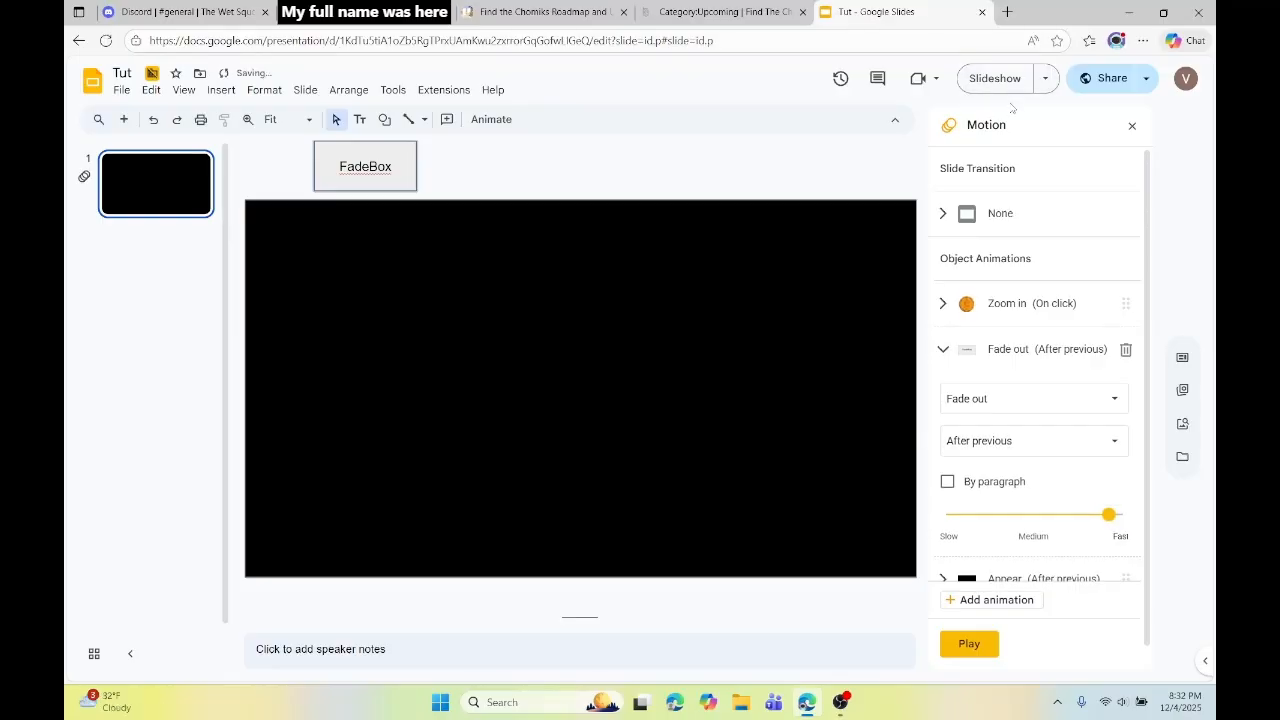
click(990, 78)
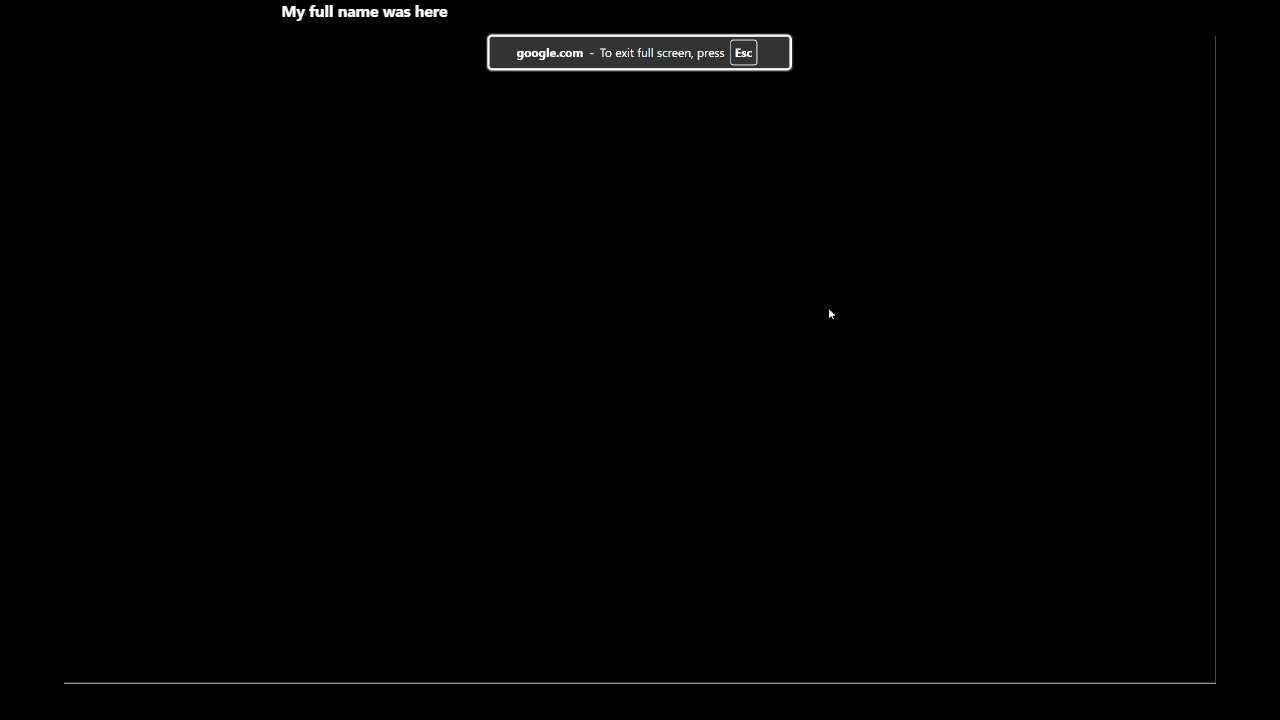
key(Escape)
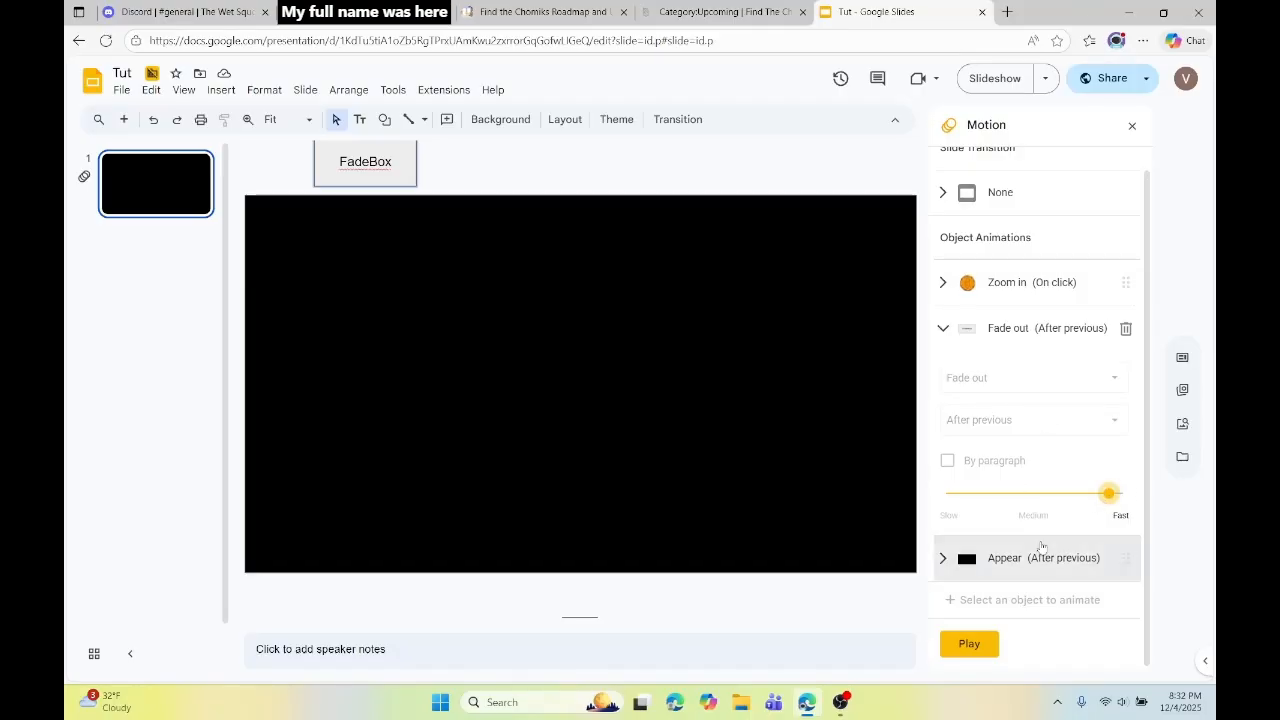
Slow FadeBox's Fade out animation to between Medium and Fast, and preview the slideshow.
click(1016, 332)
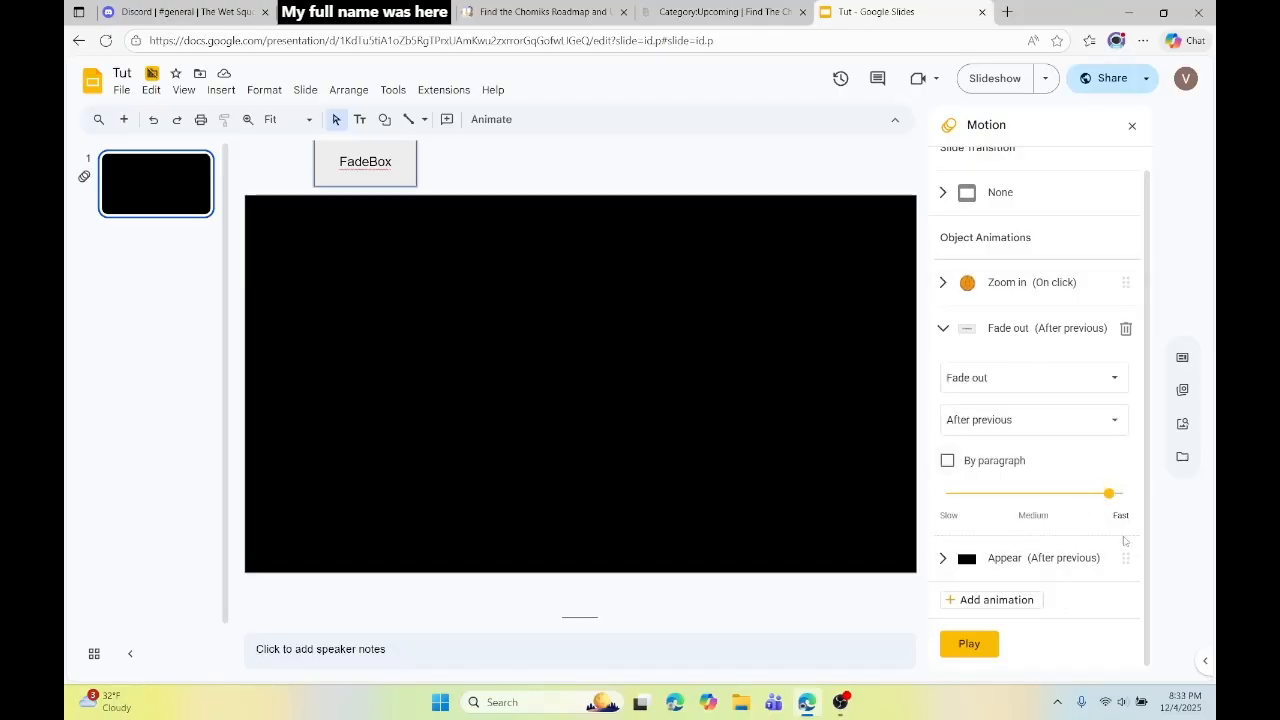
drag(1108, 494, 1082, 494)
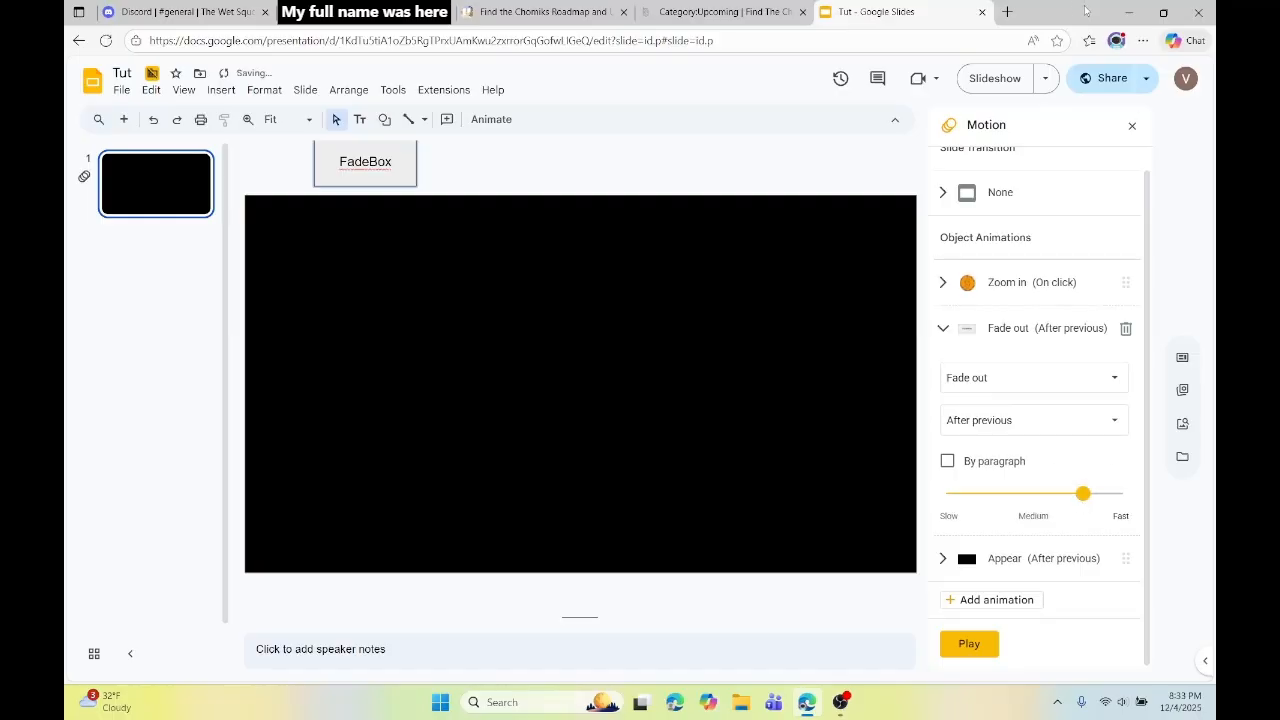
click(1002, 69)
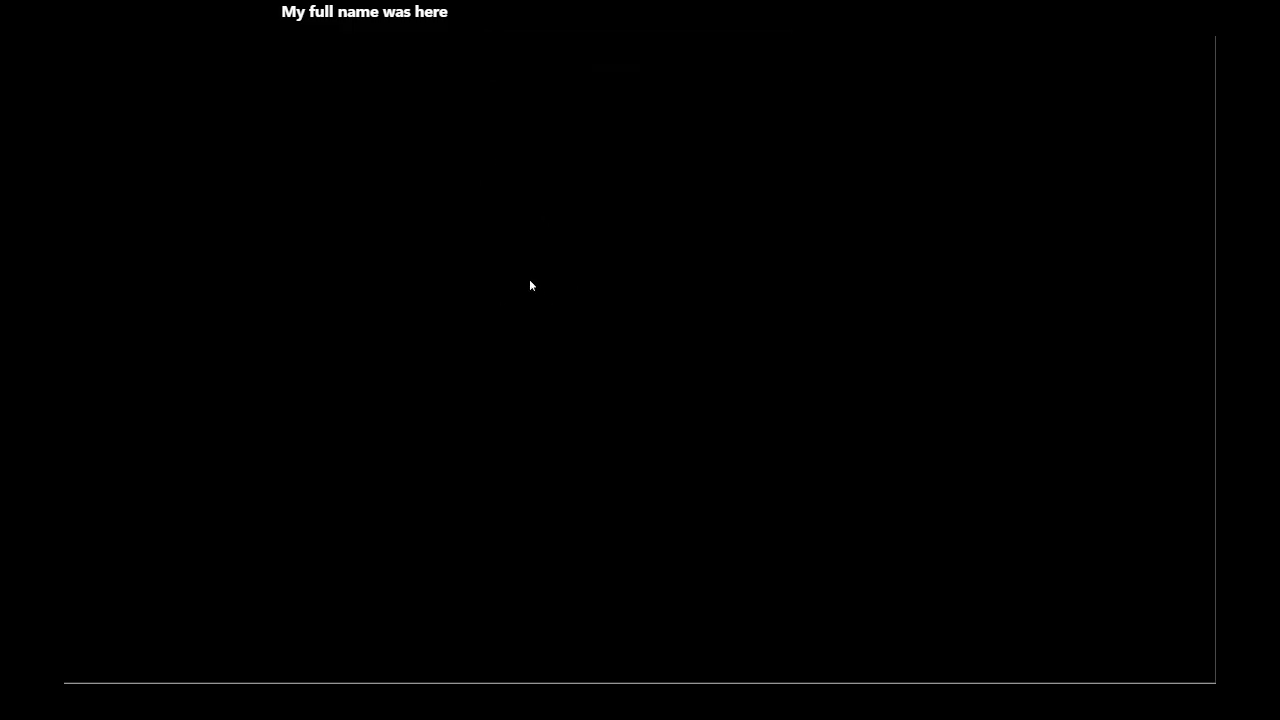
key(Escape)
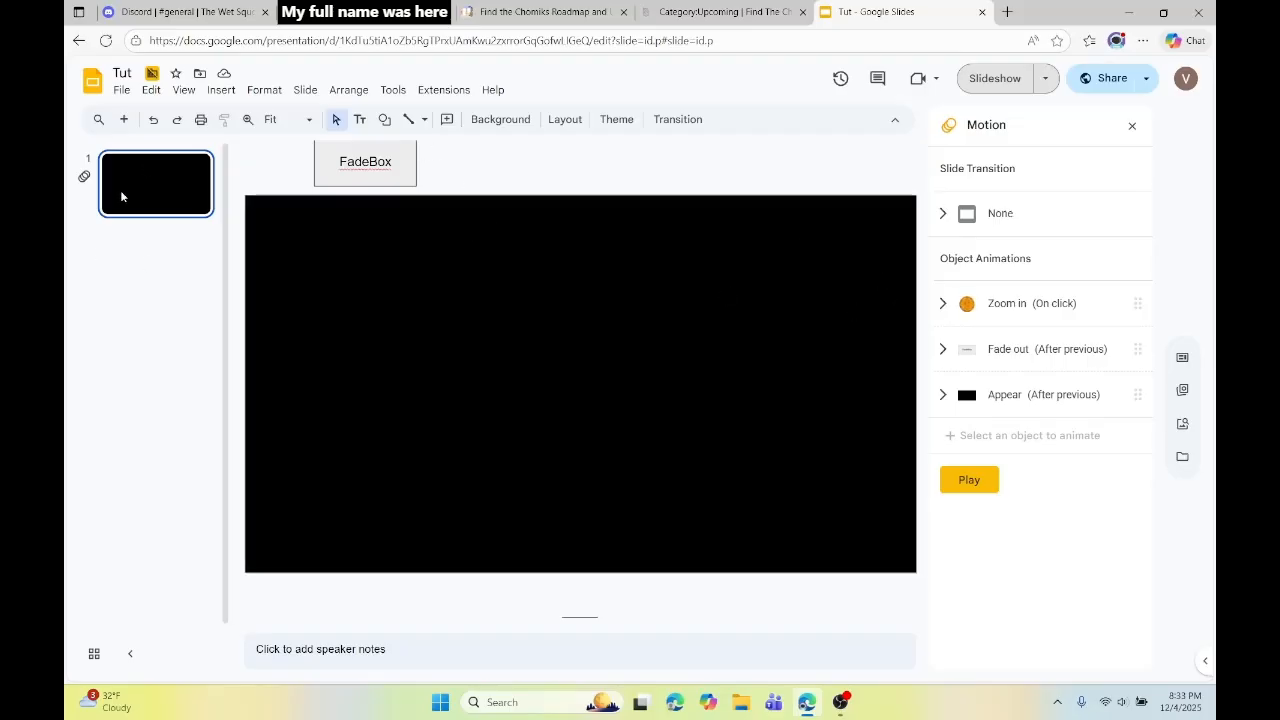
click(305, 89)
click(342, 115)
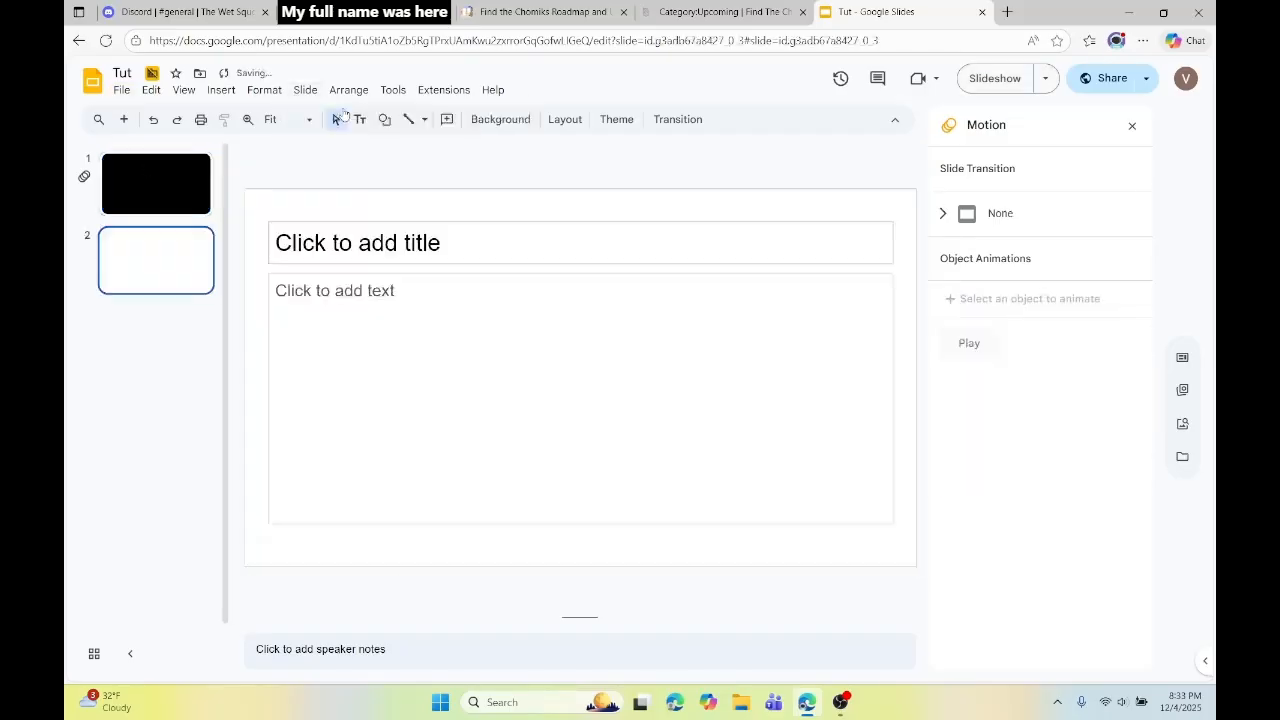
key(ctrl+z)
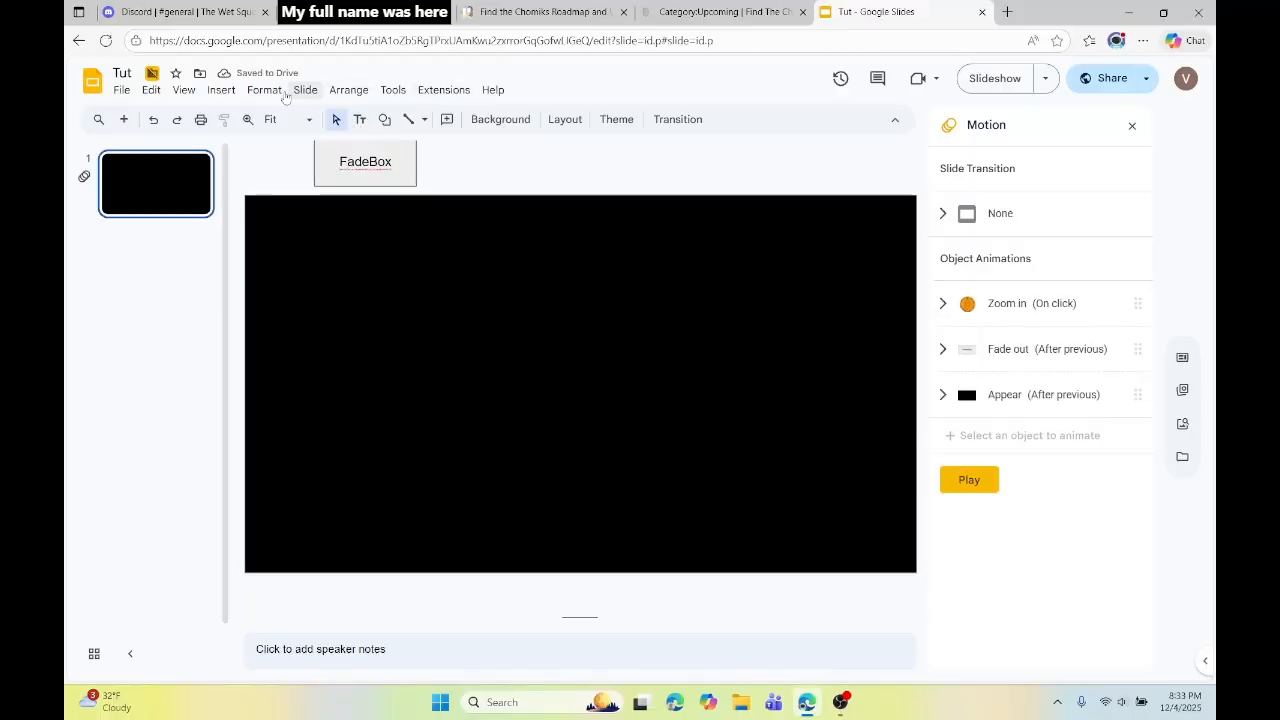
Search YouTube for "metal pipe", insert the video "metal pipe falling sound effect" and move it toward the slide's upper-left area.
click(221, 89)
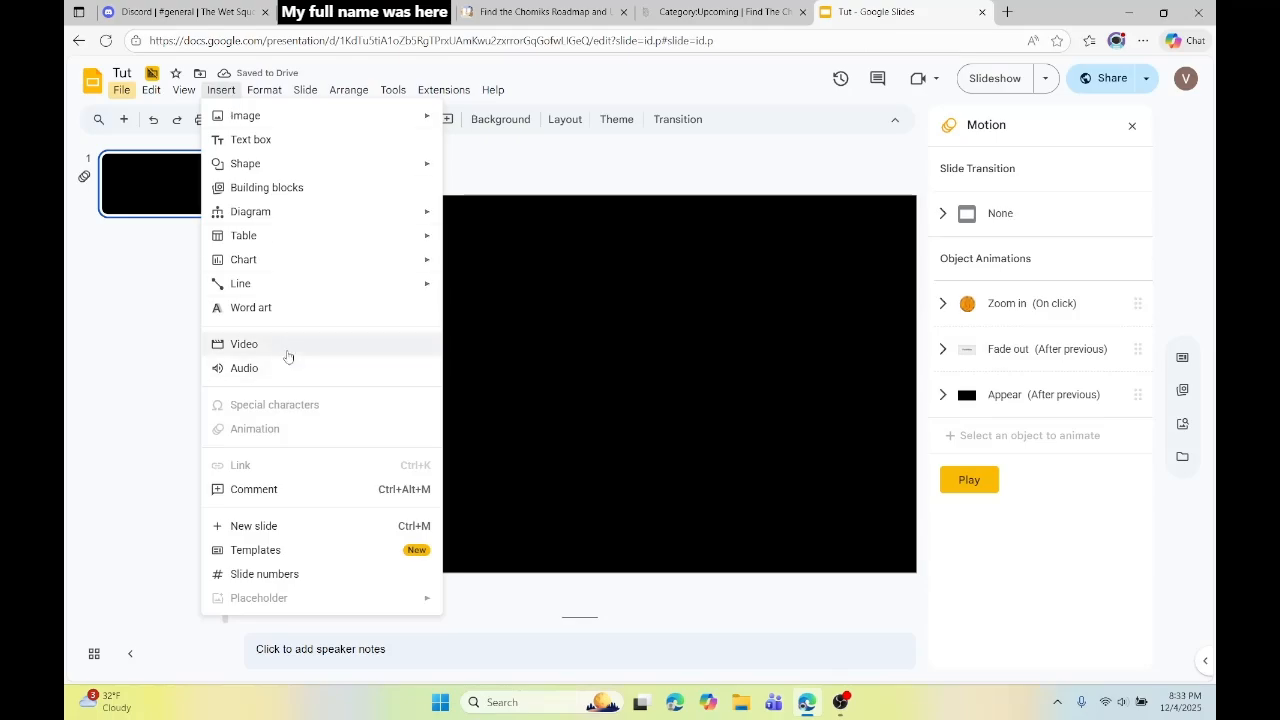
click(244, 344)
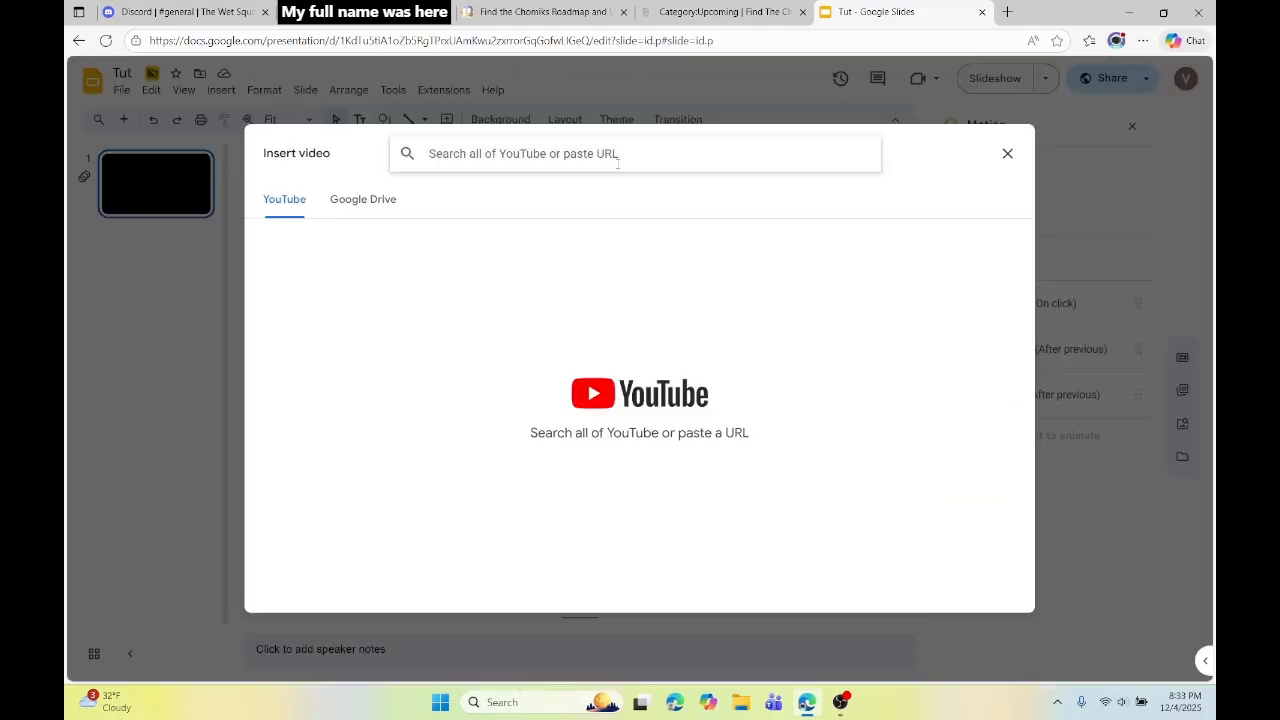
text(metal pipe)
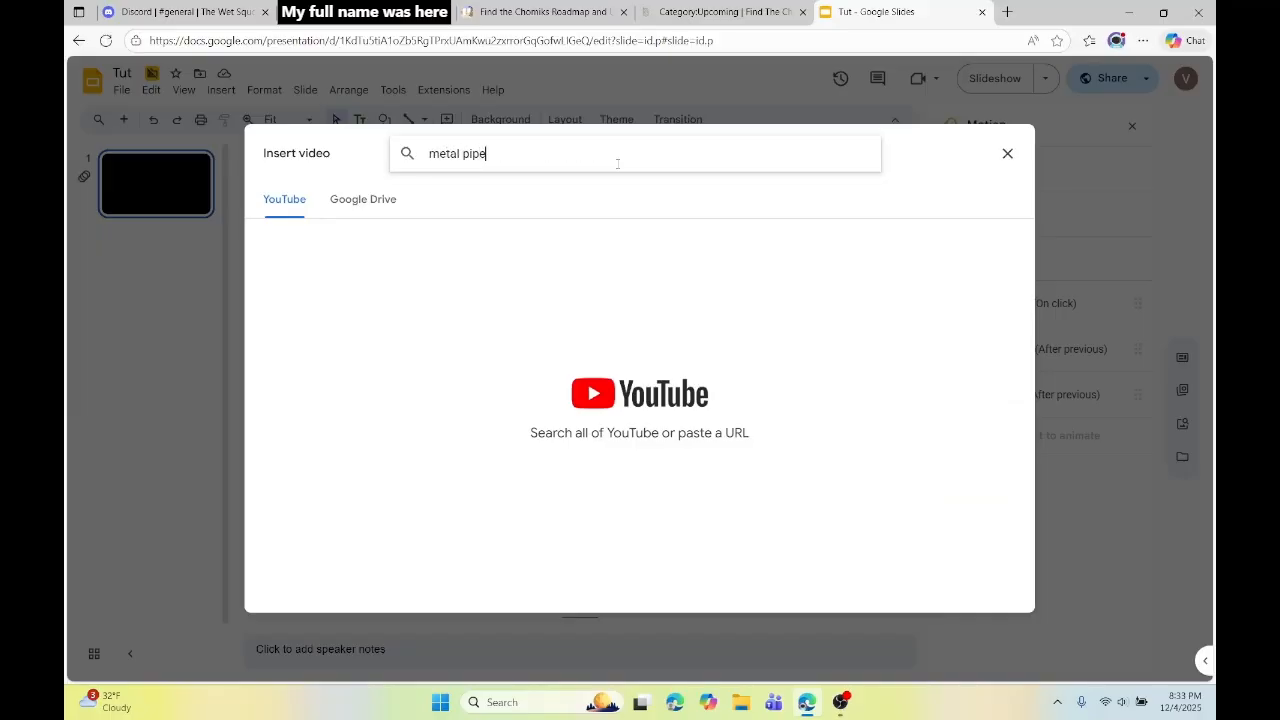
key(Return)
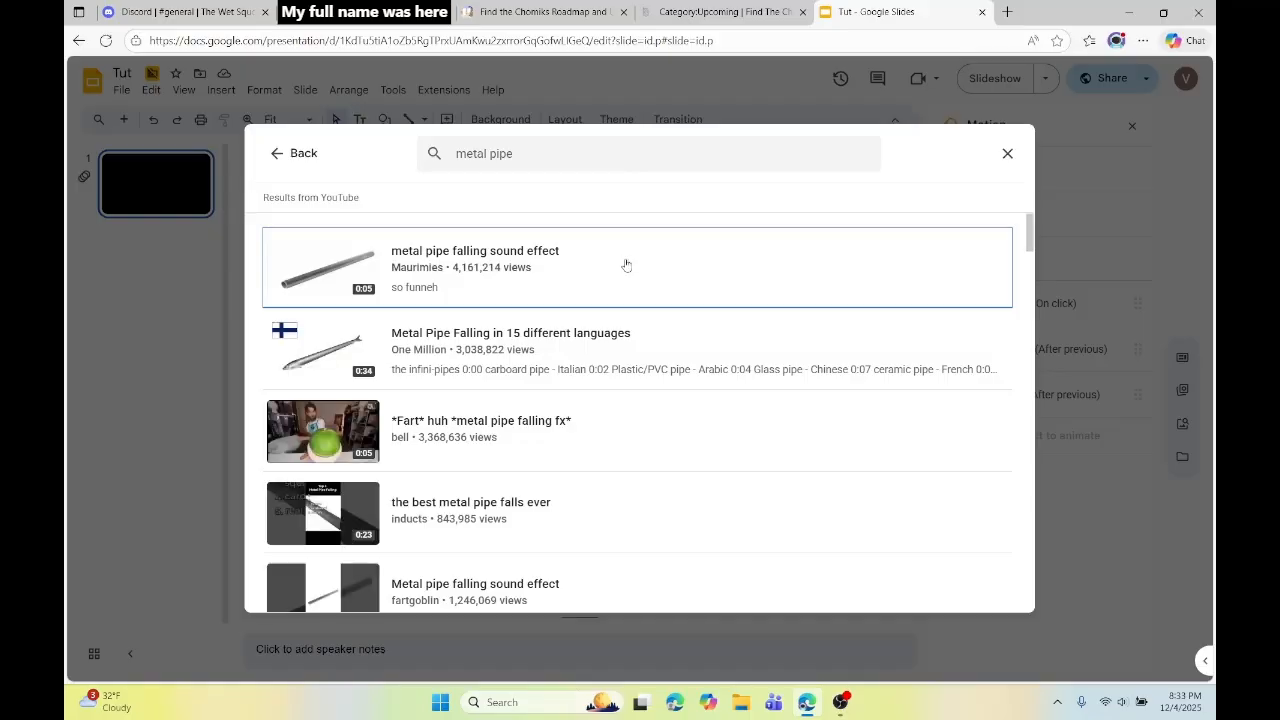
click(626, 265)
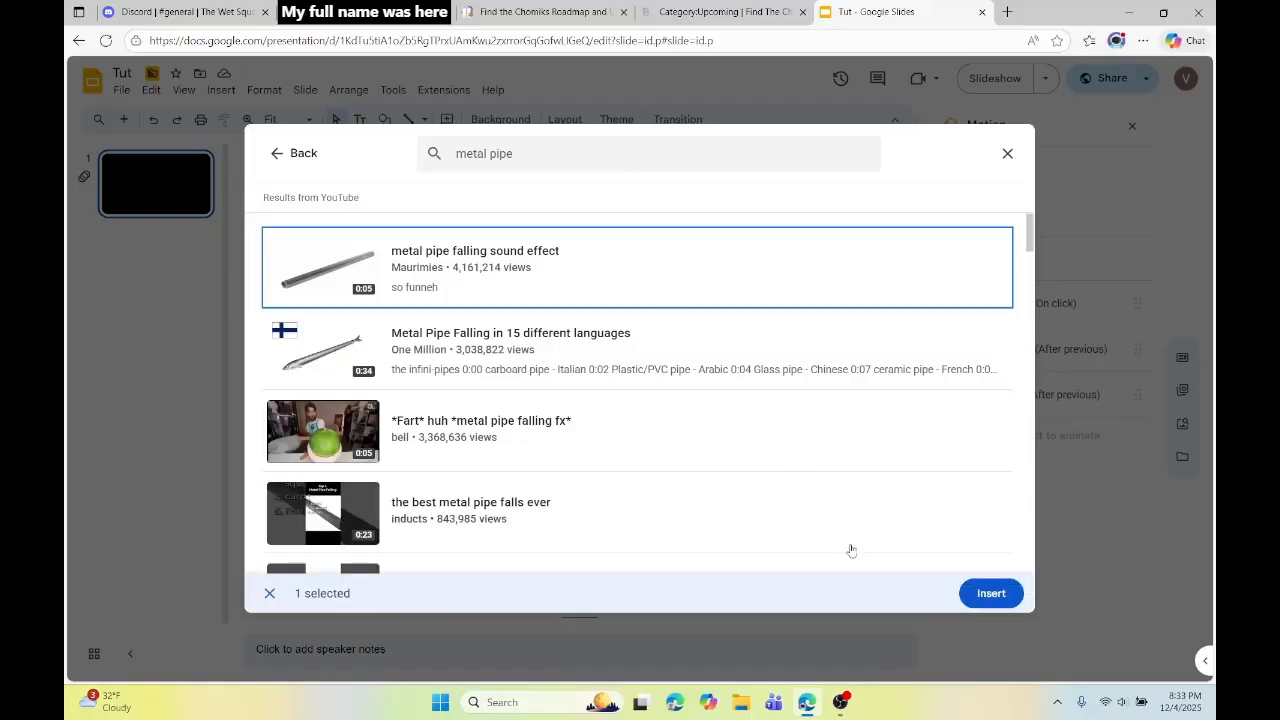
click(972, 593)
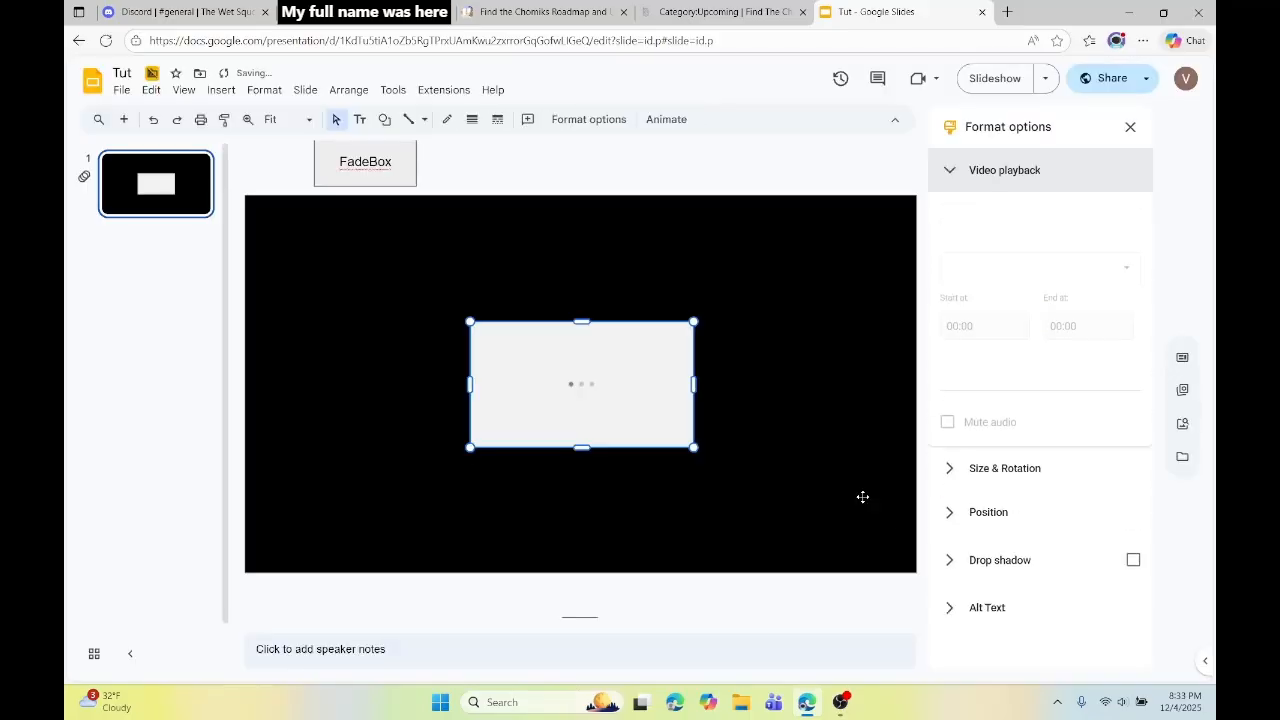
drag(684, 378, 486, 303)
click(493, 155)
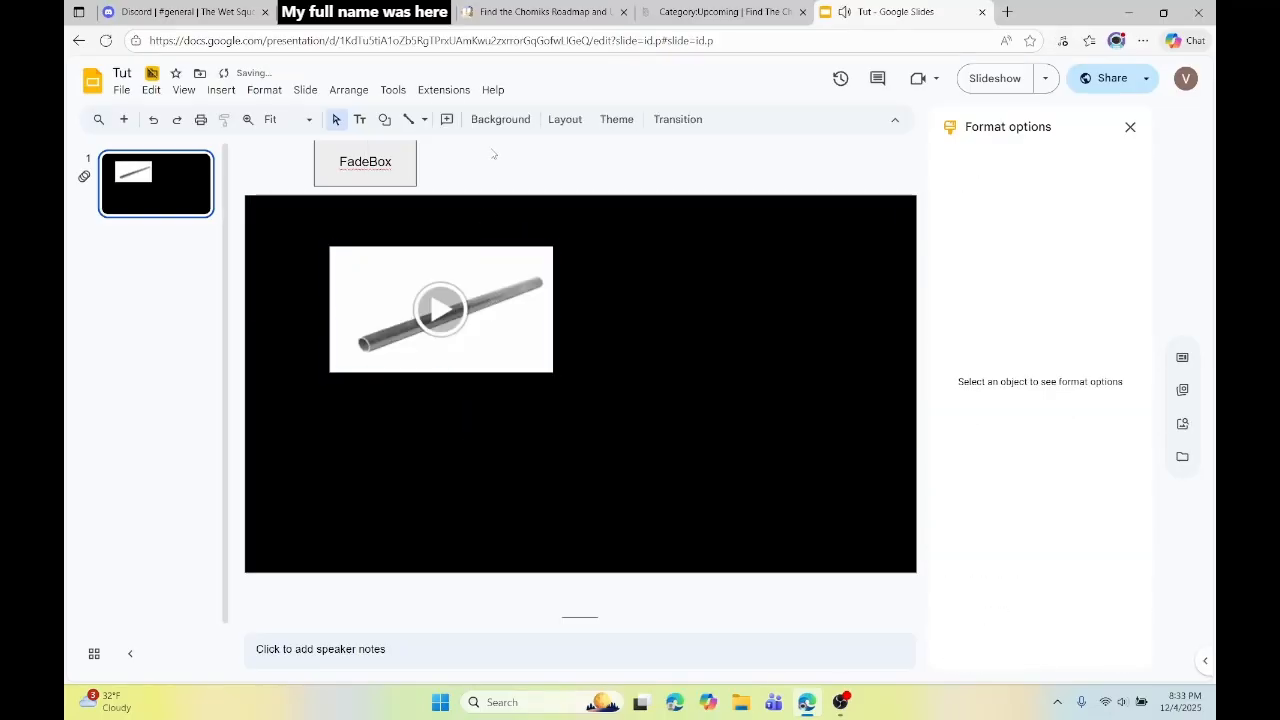
Draw a rectangle over the video so that it covers it completely.
click(392, 141)
click(384, 119)
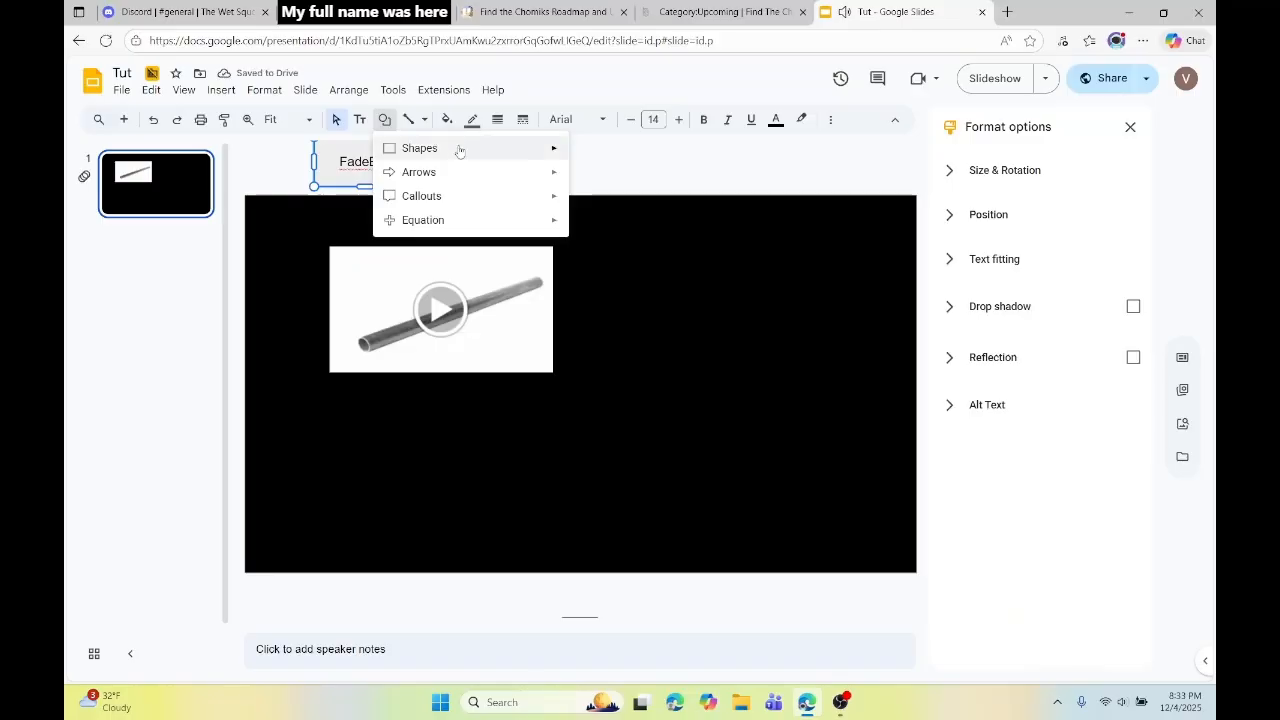
mouse_move(457, 148)
click(581, 153)
mouse_move(322, 240)
mouse_down()
mouse_move(462, 344)
mouse_move(616, 397)
mouse_up()
click(688, 172)
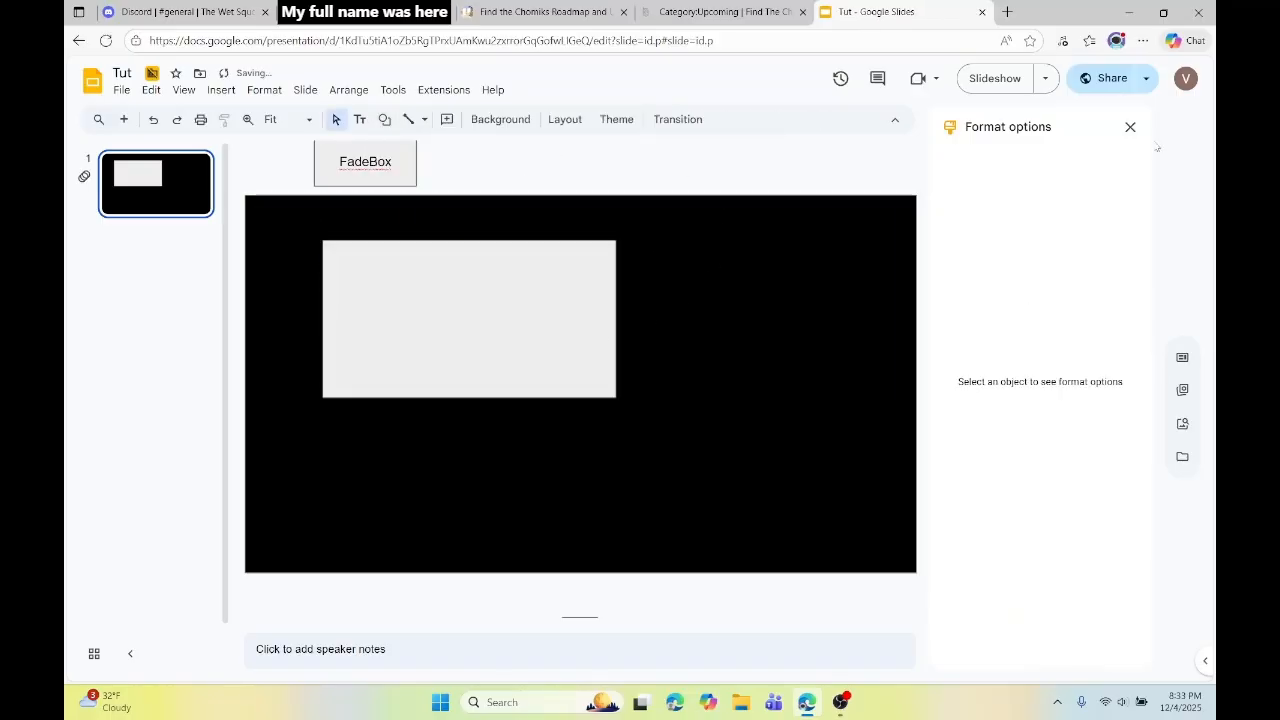
click(1130, 126)
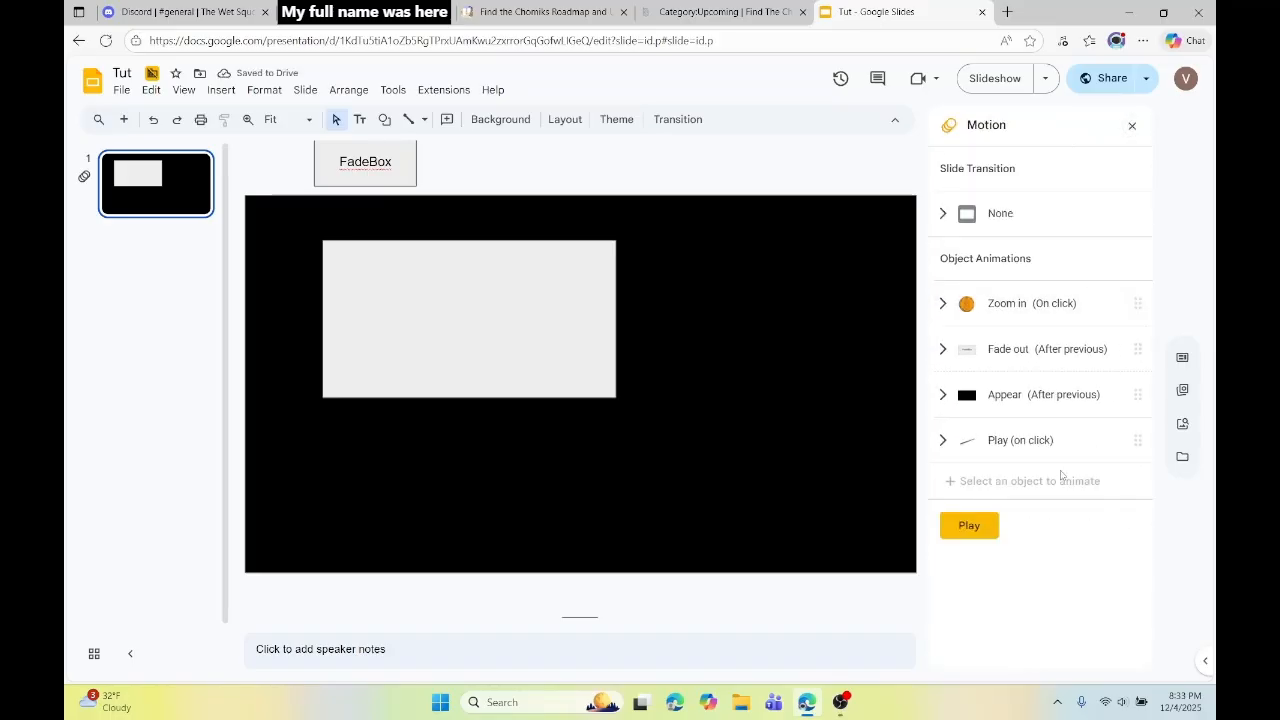
Preview the slideshow with the video covered, and delete the covering rectangle.
click(1050, 440)
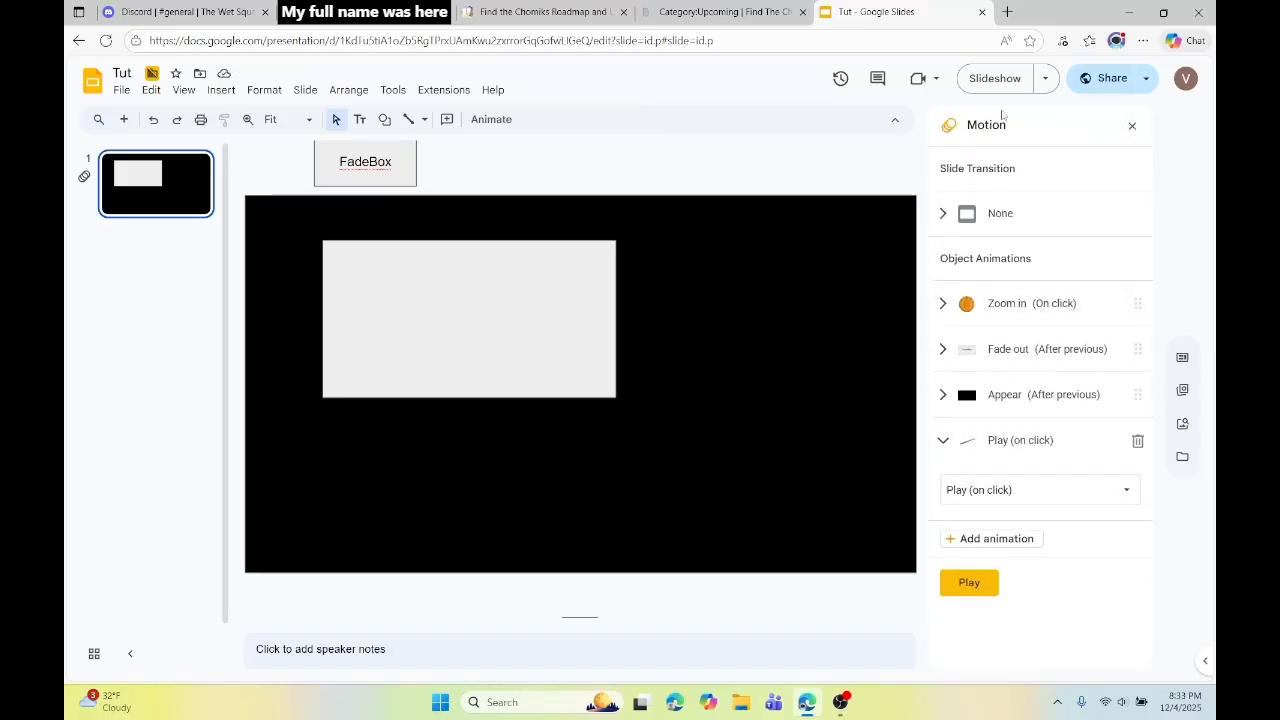
click(1000, 78)
click(820, 346)
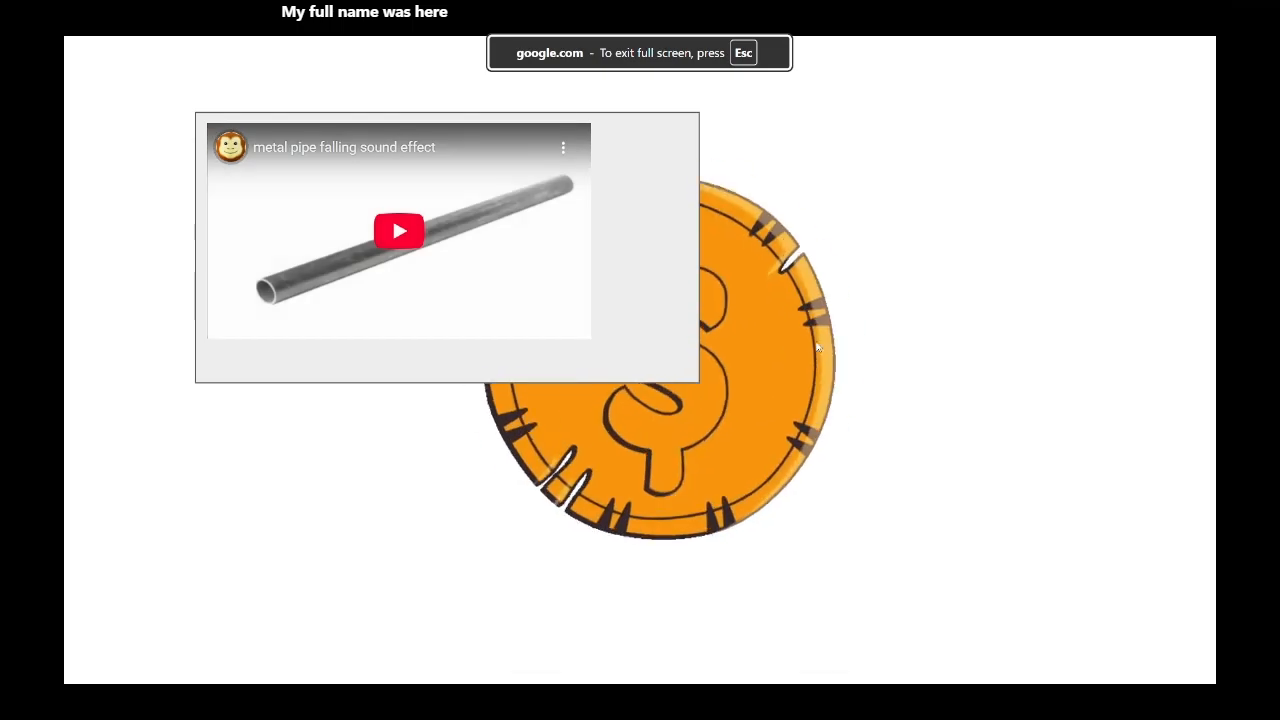
key(Escape)
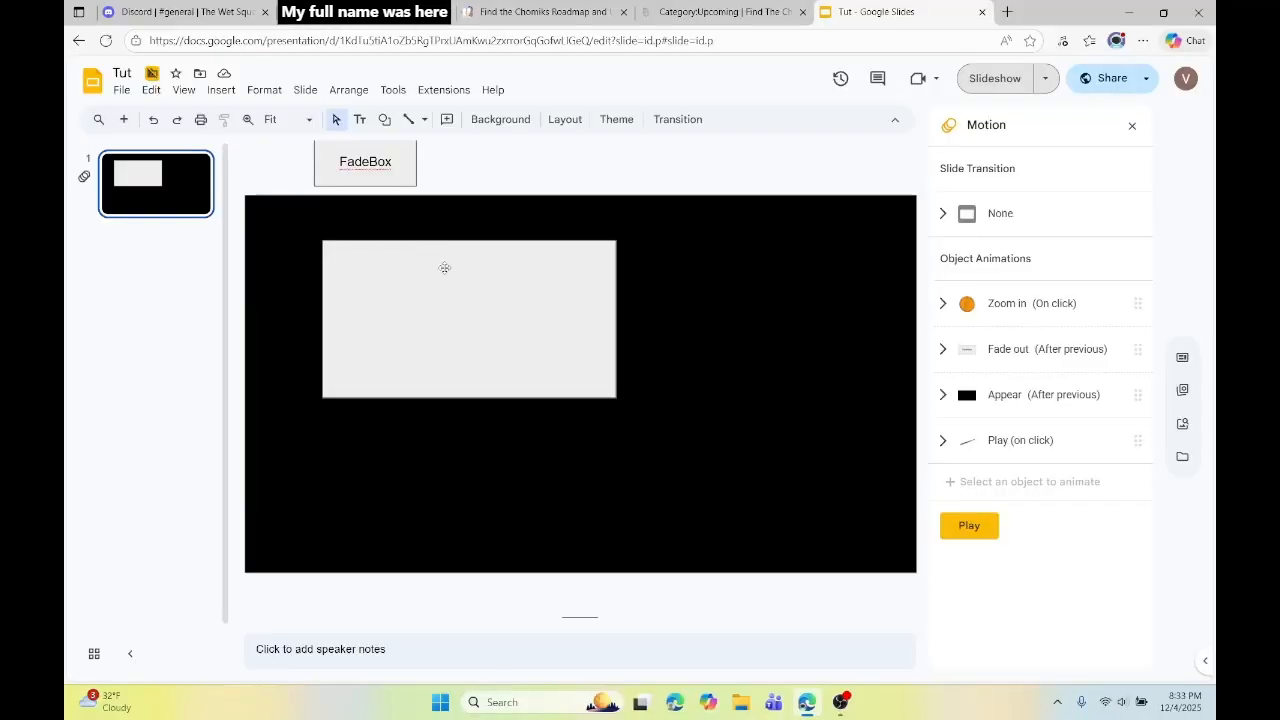
click(557, 327)
key(Delete)
Move the video into the slide's upper-left corner and shrink it to a small thumbnail.
drag(507, 319, 421, 266)
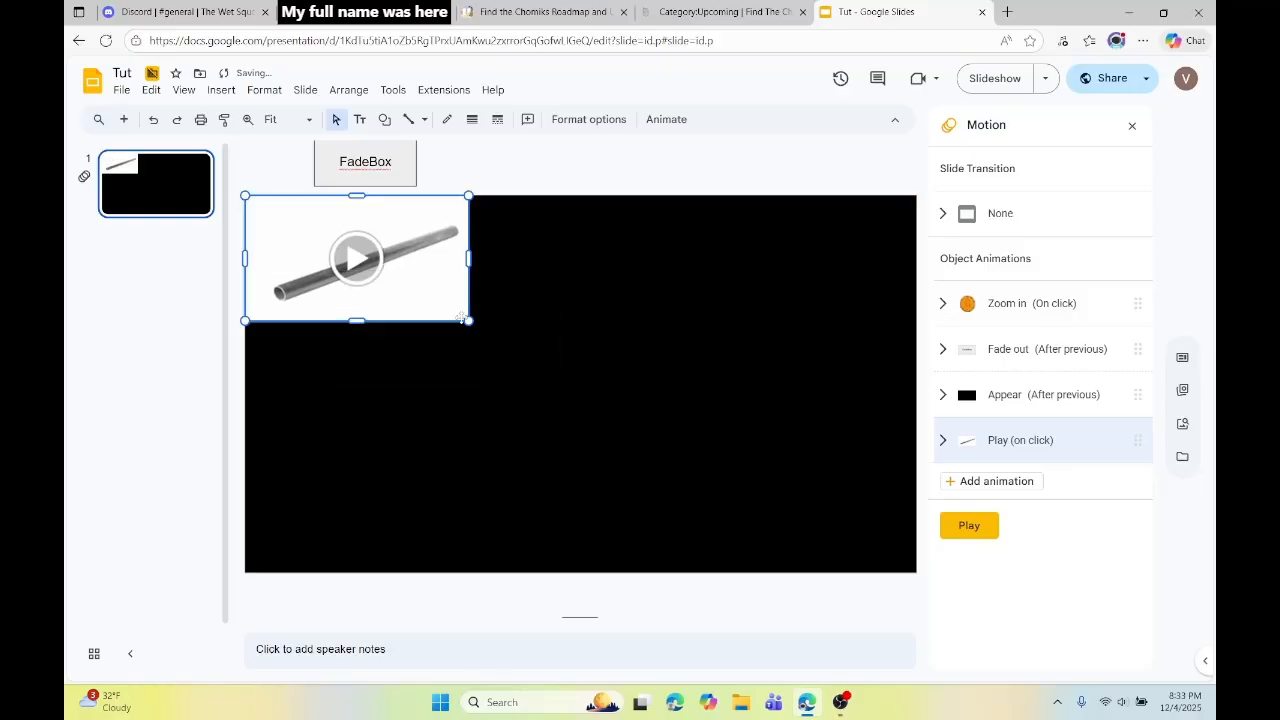
drag(470, 325, 248, 204)
drag(469, 321, 264, 205)
click(272, 182)
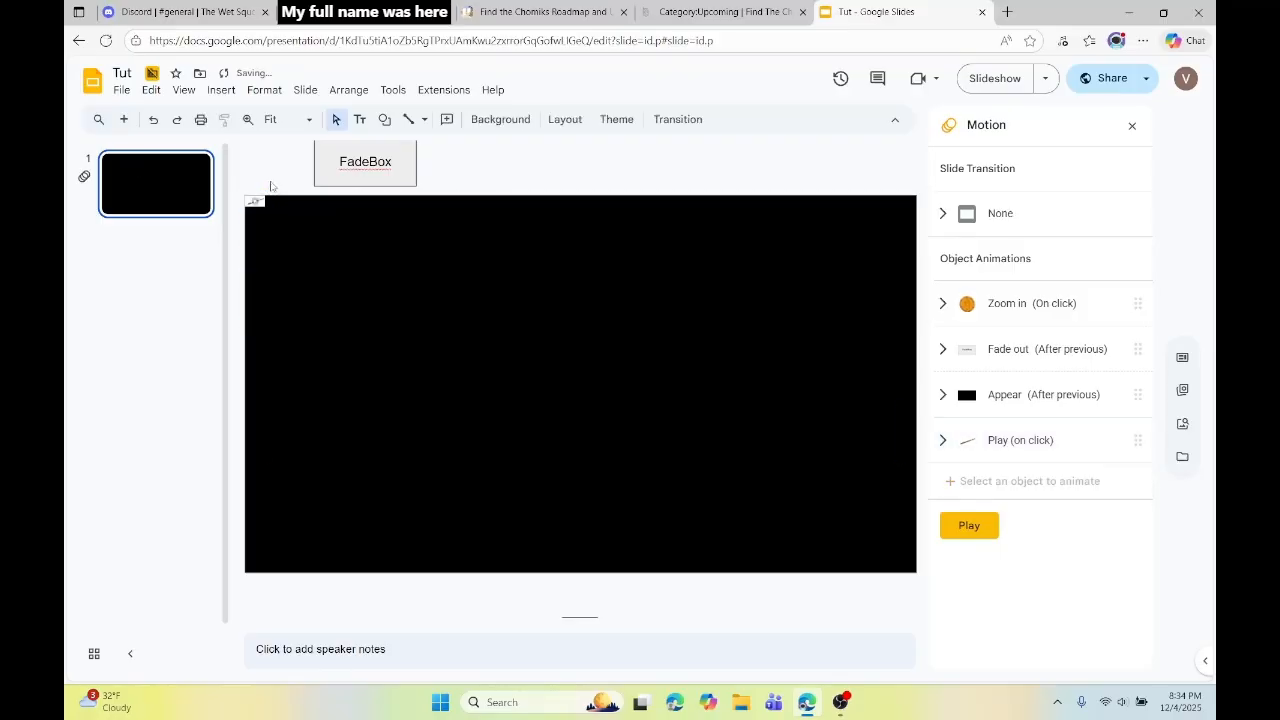
Shrink the video in the slide's upper-left corner further until it is only a tiny speck.
scroll(277, 182, up, 3)
scroll(277, 185, up, 10)
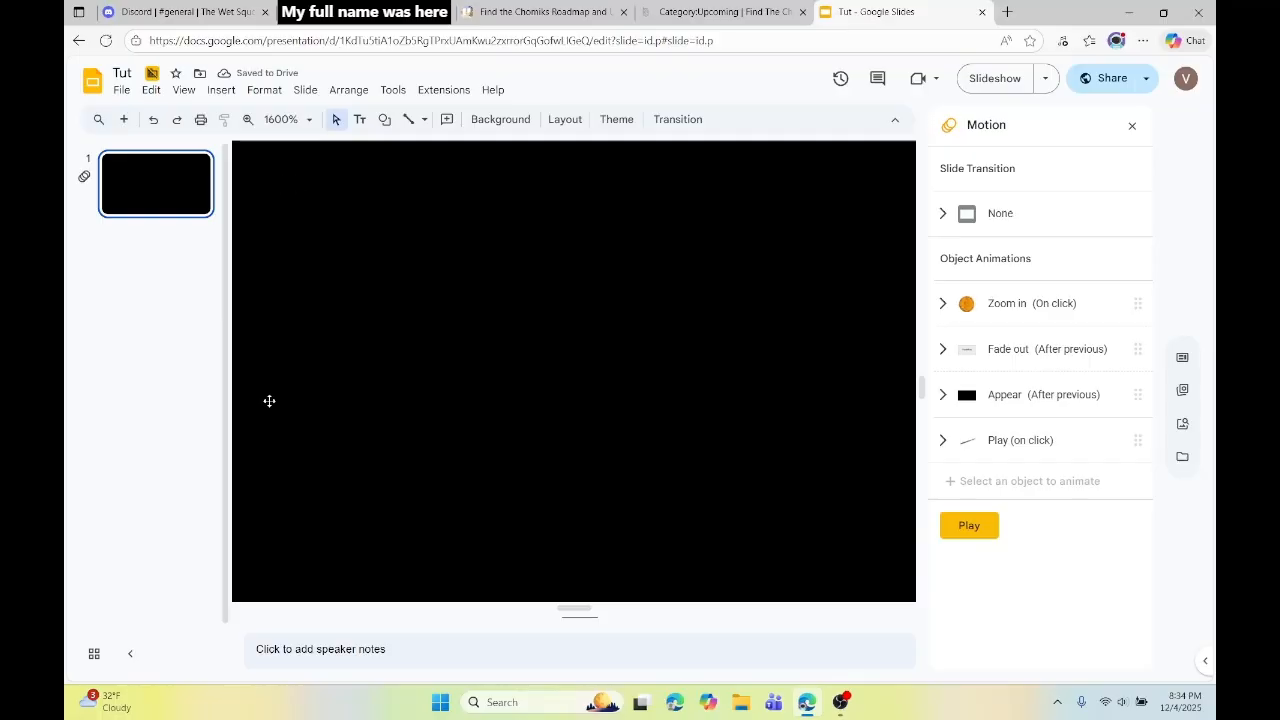
drag(565, 608, 210, 575)
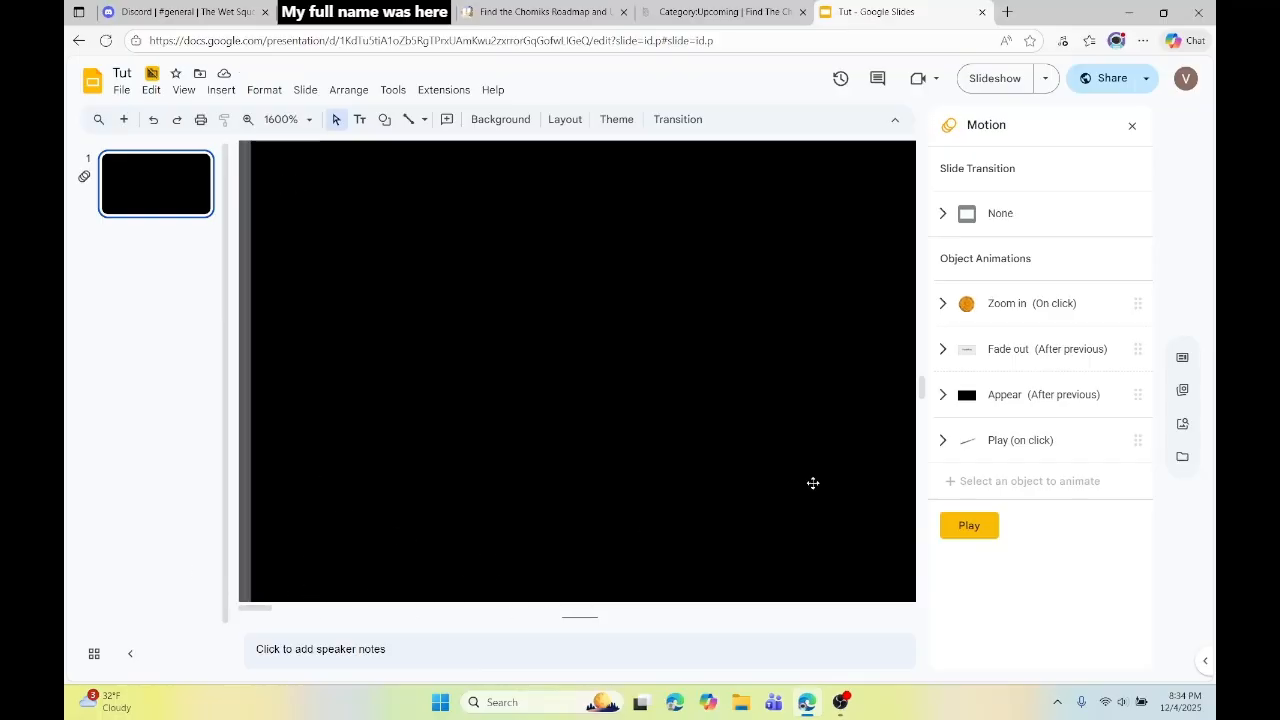
drag(921, 388, 881, 113)
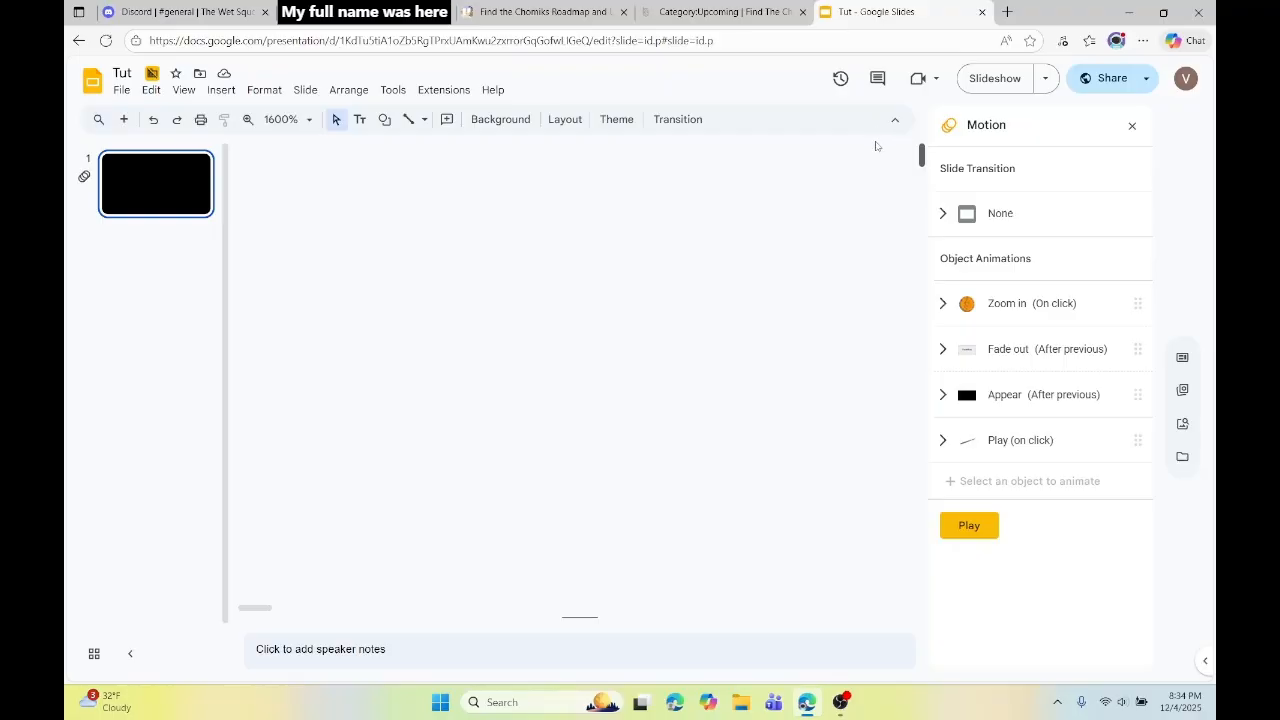
scroll(873, 170, down, 5)
scroll(640, 243, up, 1)
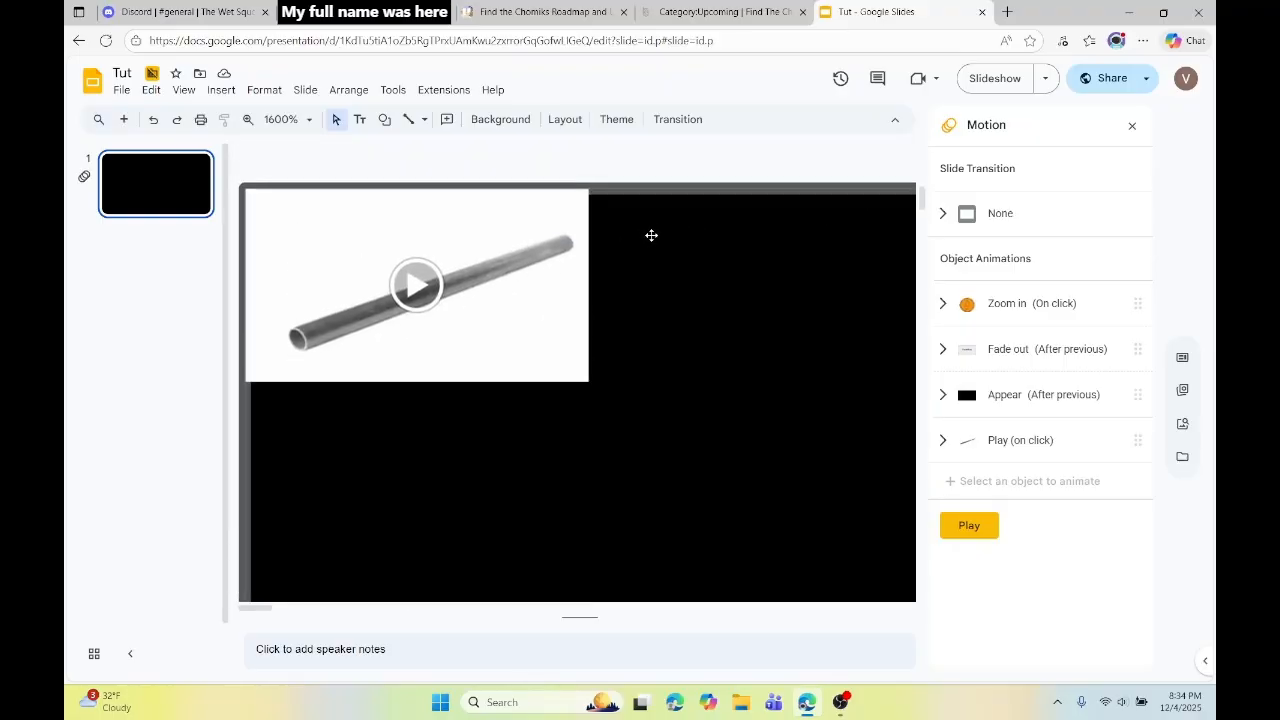
scroll(651, 235, up, 2)
click(545, 422)
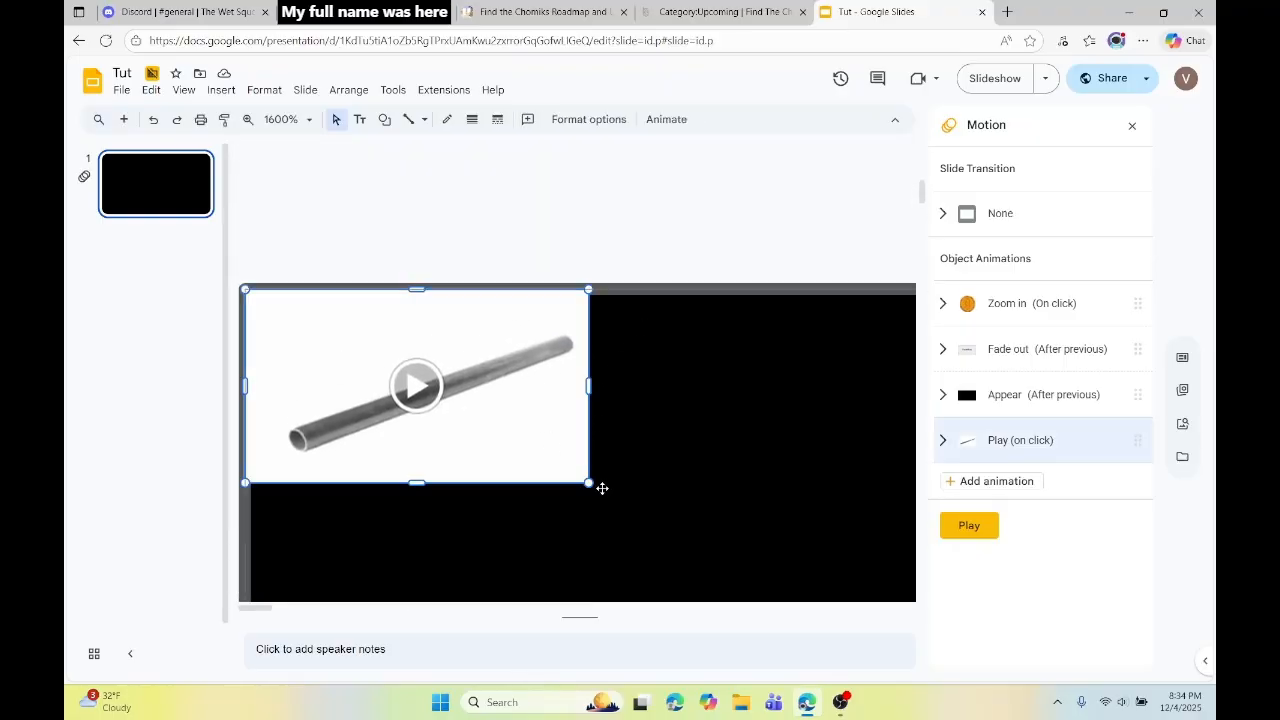
drag(590, 484, 249, 292)
key(Delete)
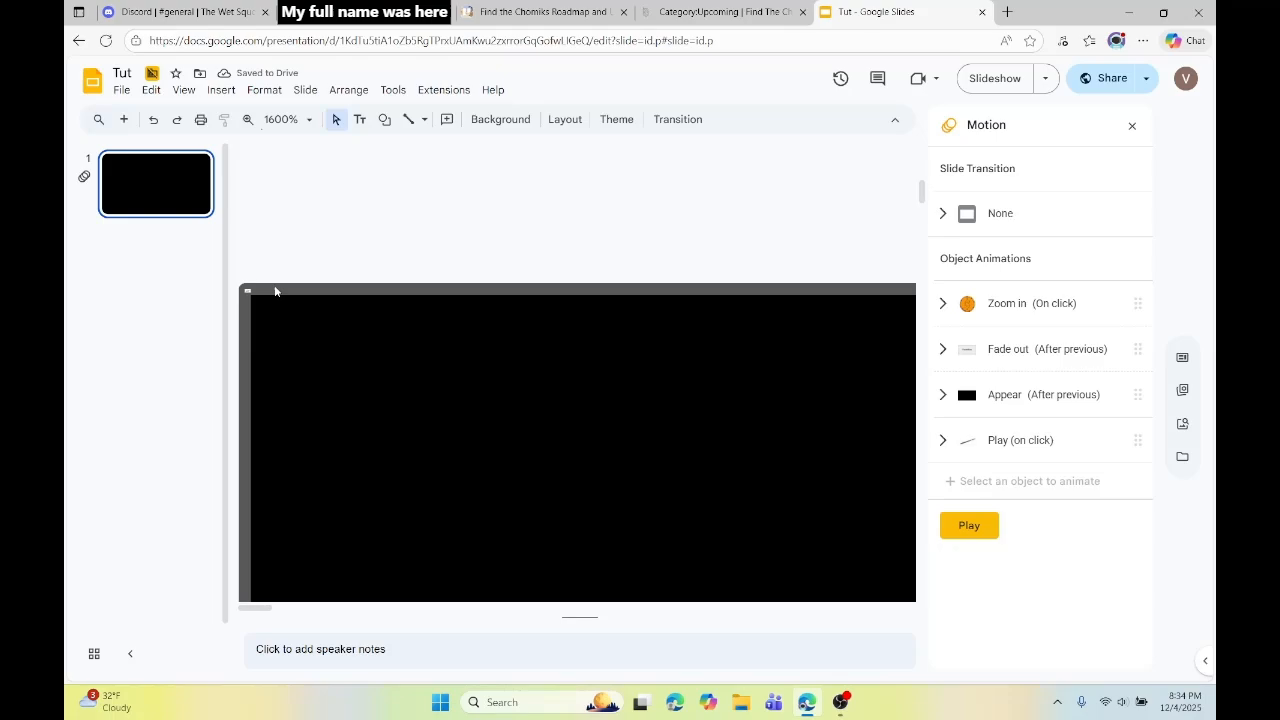
click(303, 128)
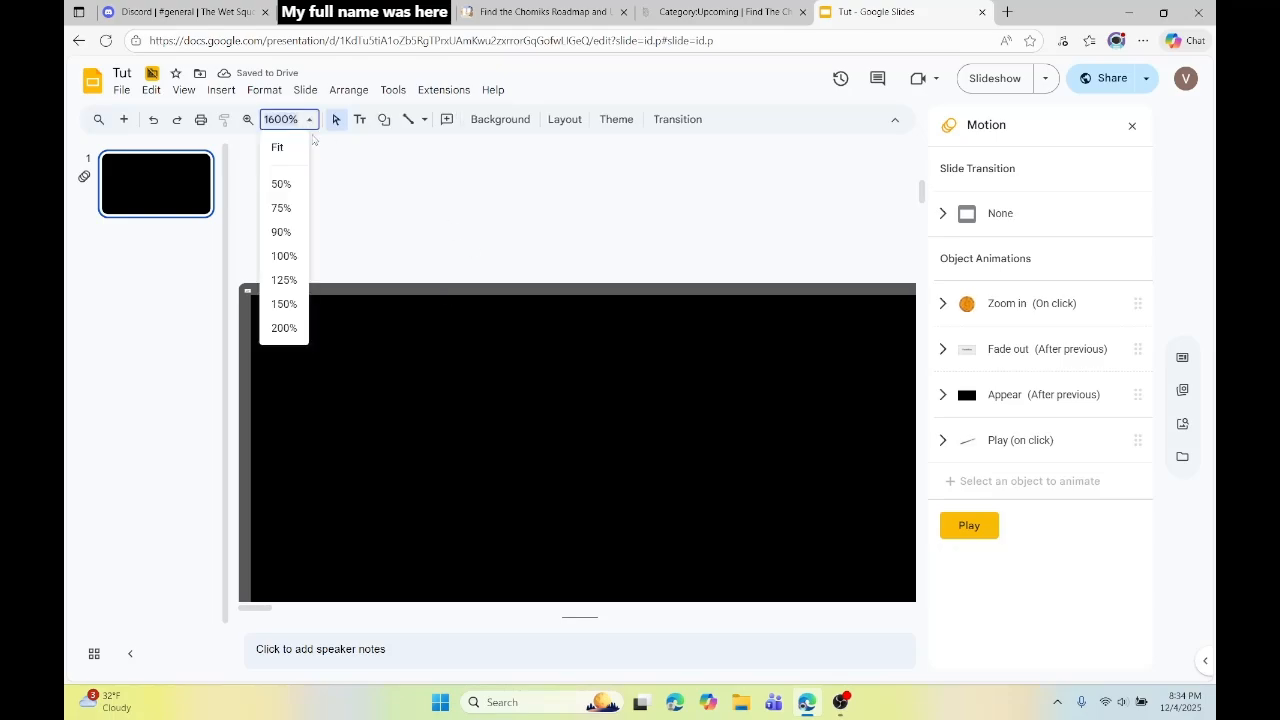
click(280, 143)
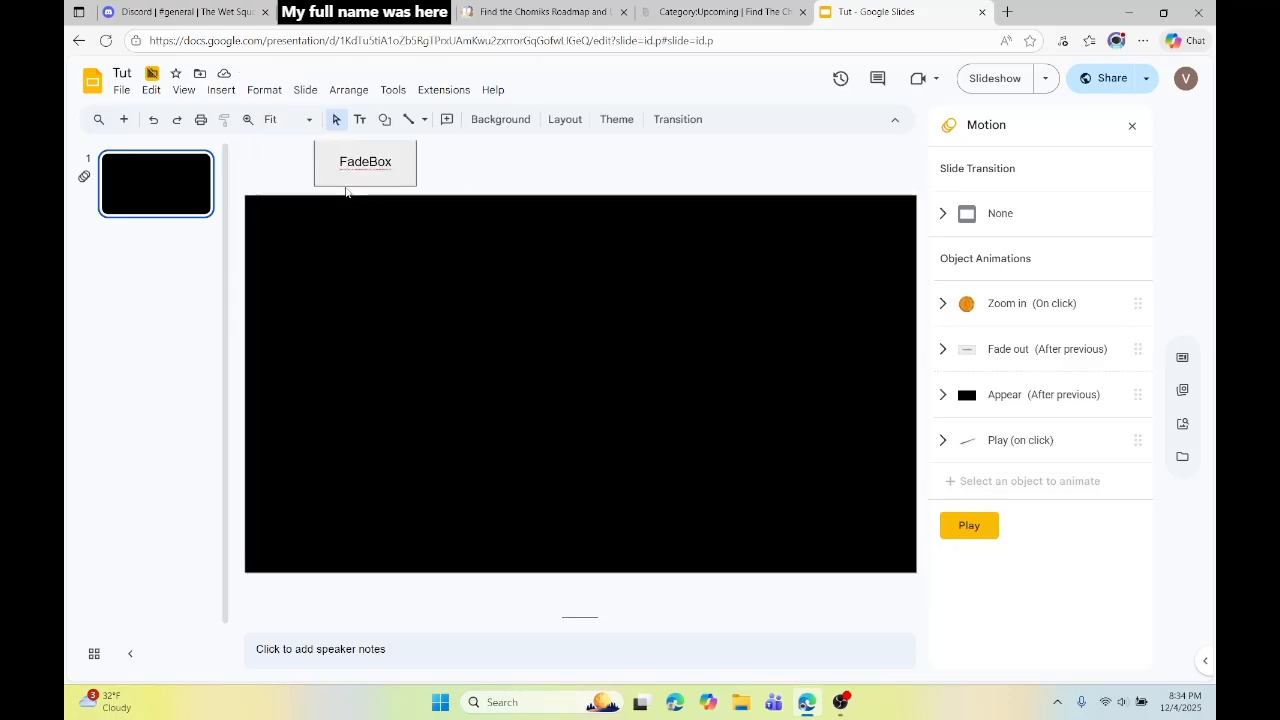
Set the tiny corner video's animation to Play (automatically) and preview the slideshow.
click(243, 198)
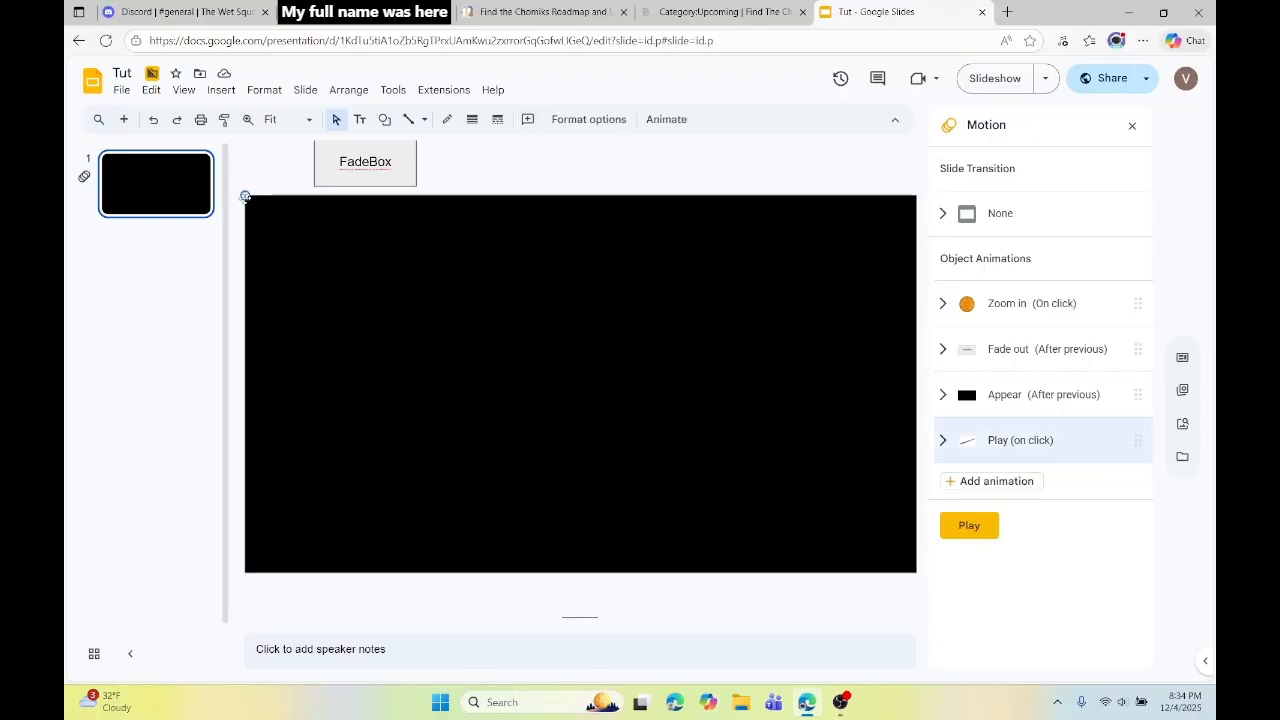
click(265, 183)
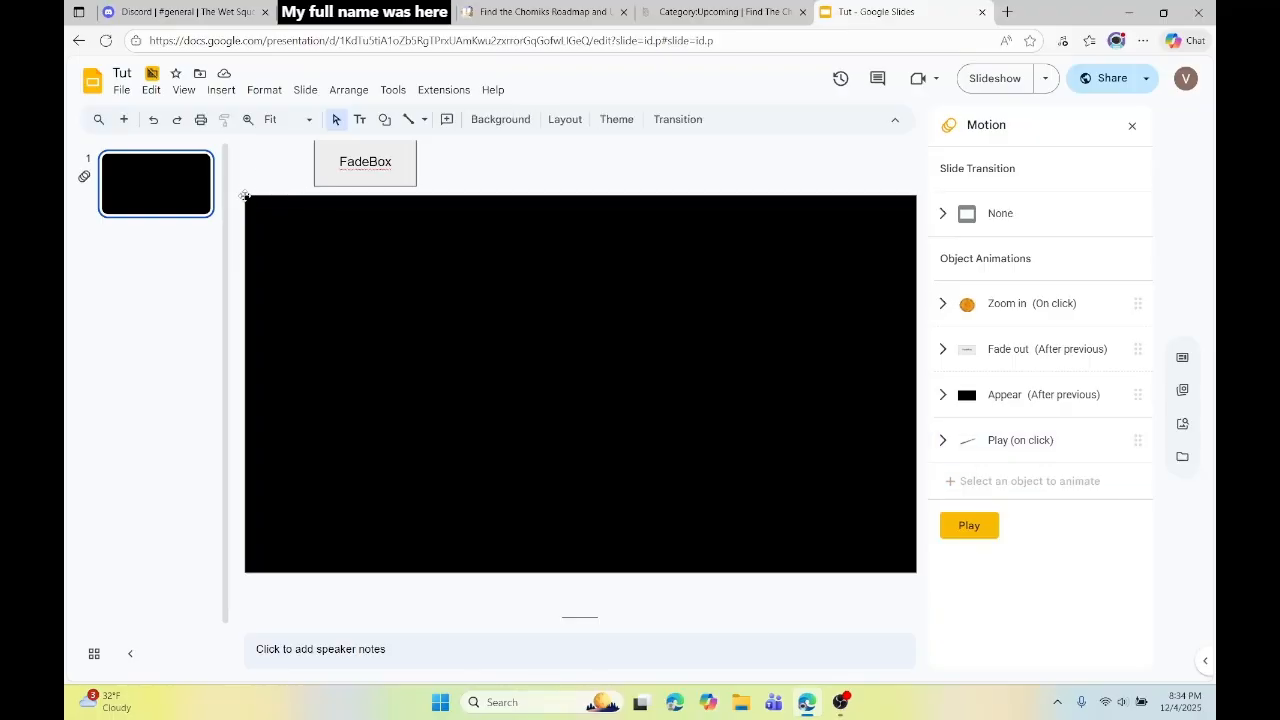
click(246, 197)
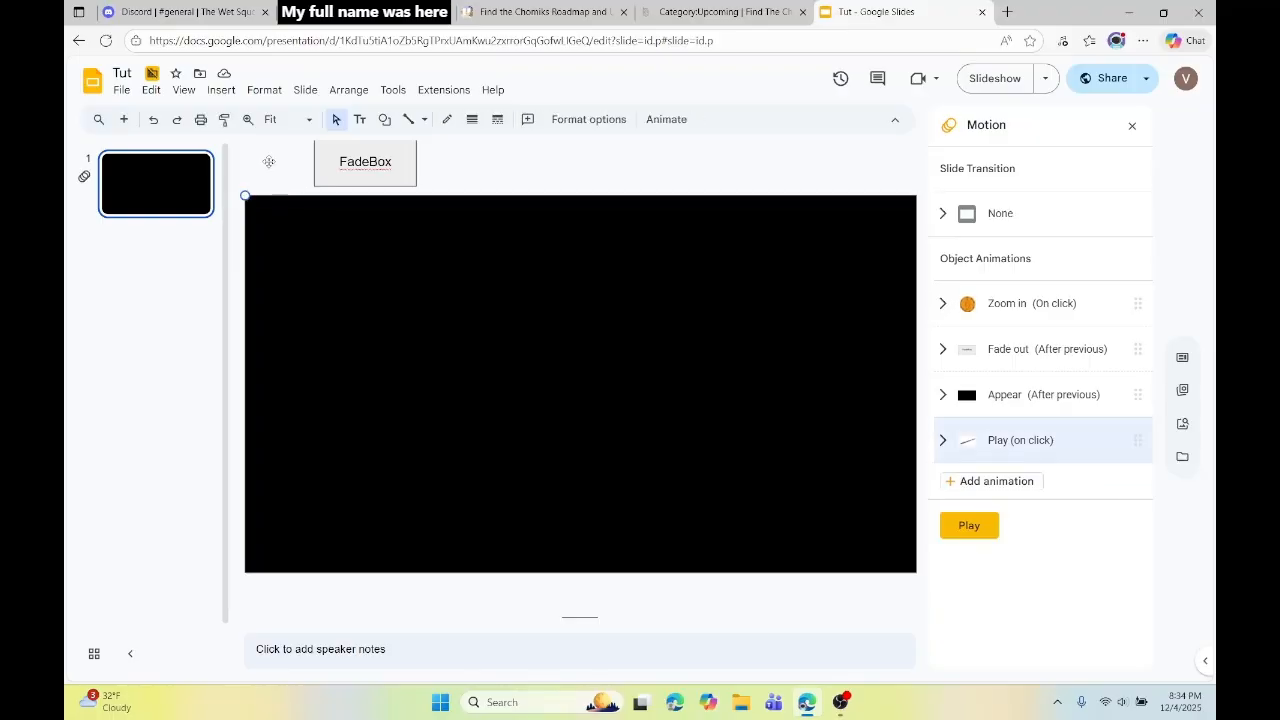
click(1045, 452)
click(1023, 489)
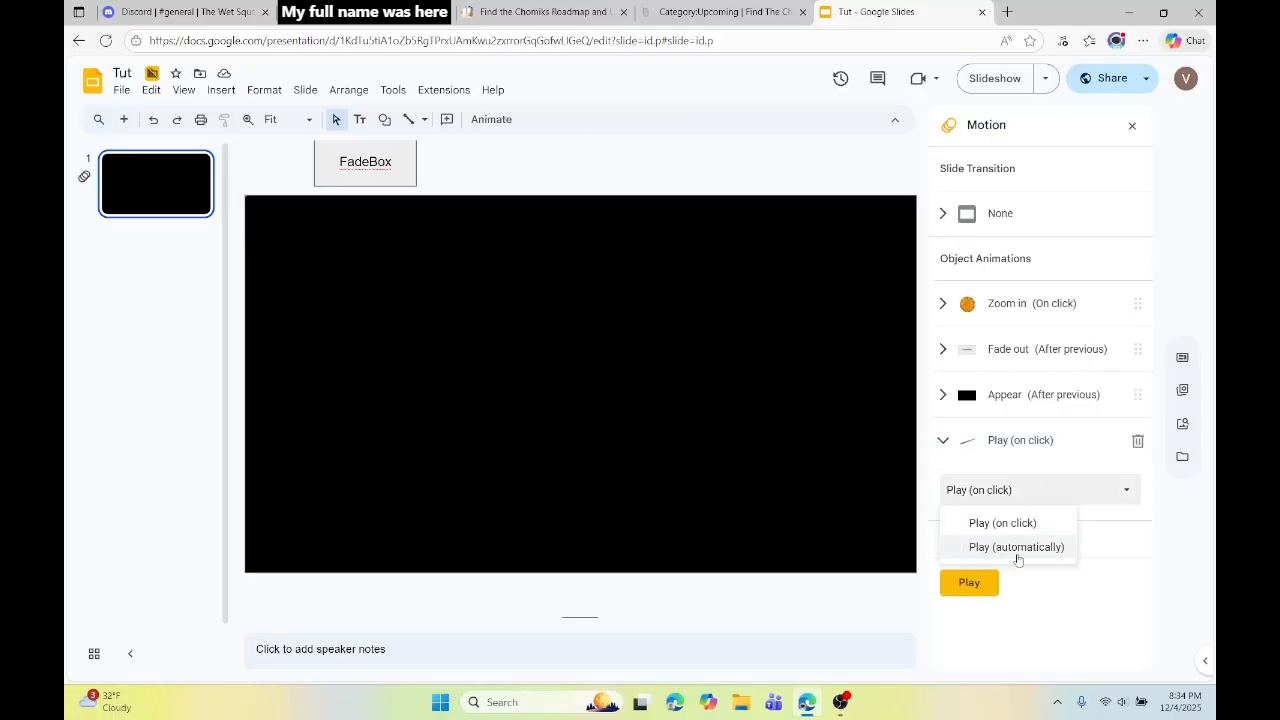
click(1018, 546)
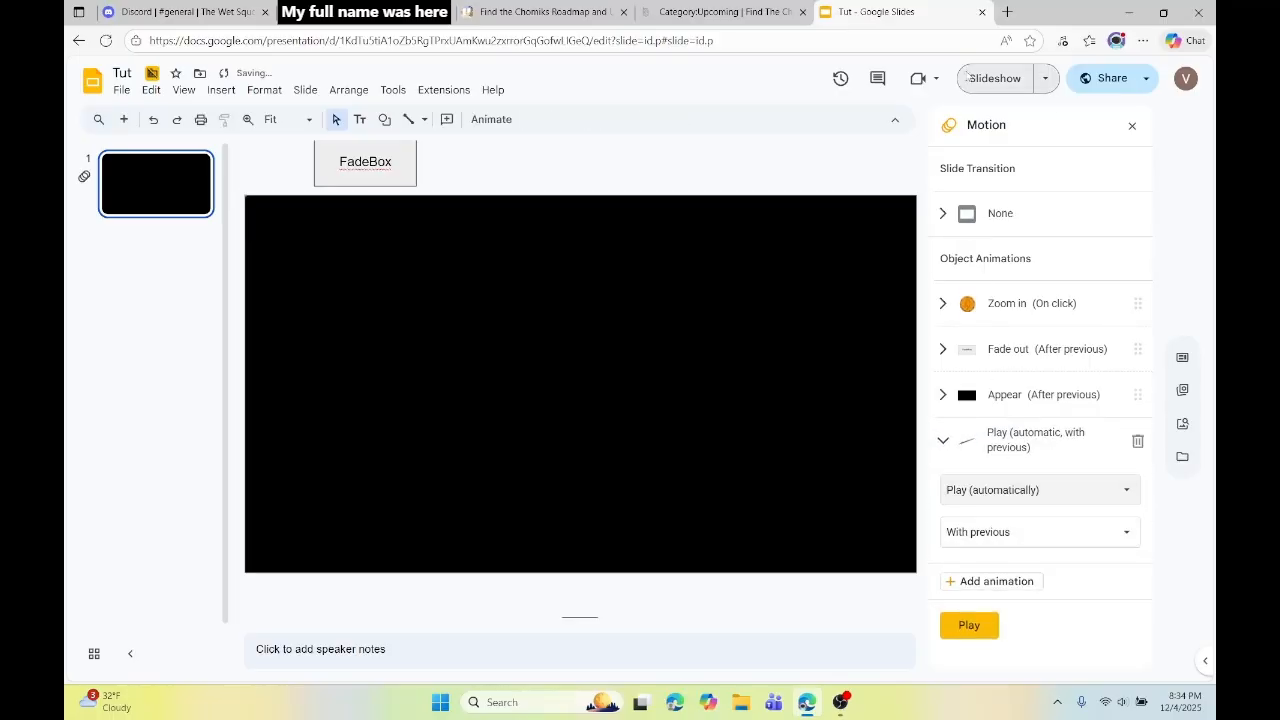
click(994, 78)
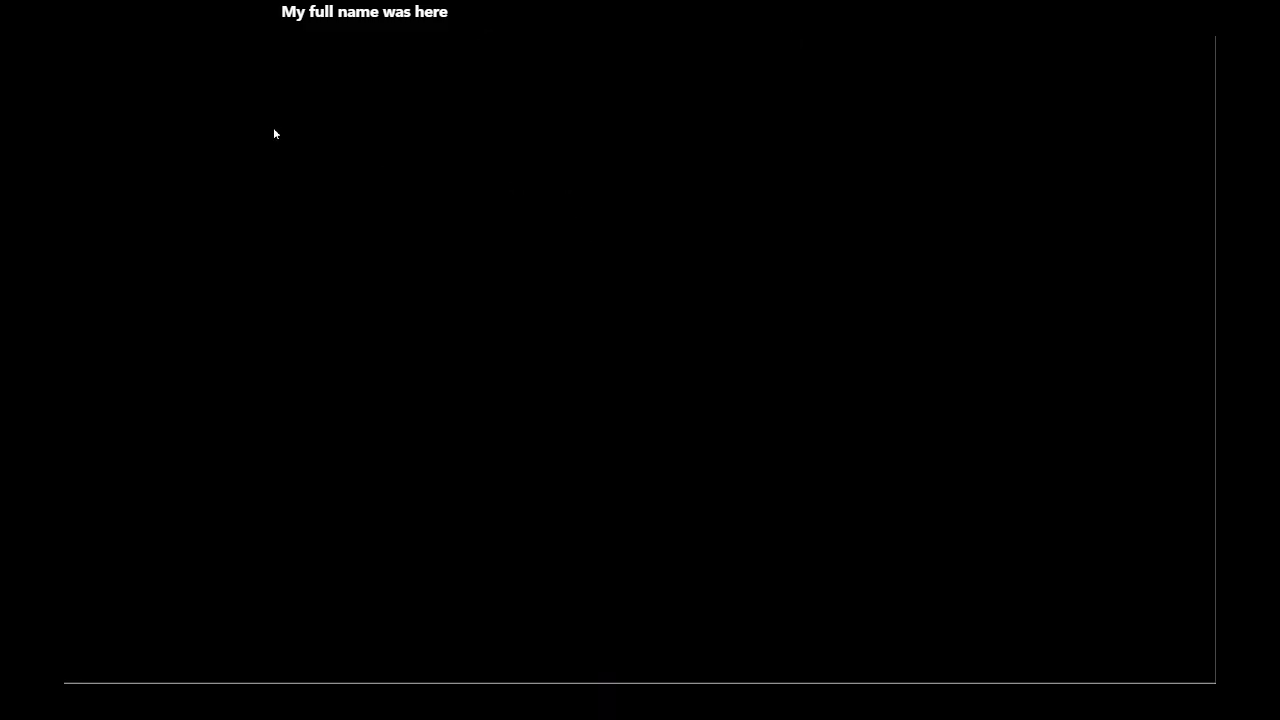
key(Escape)
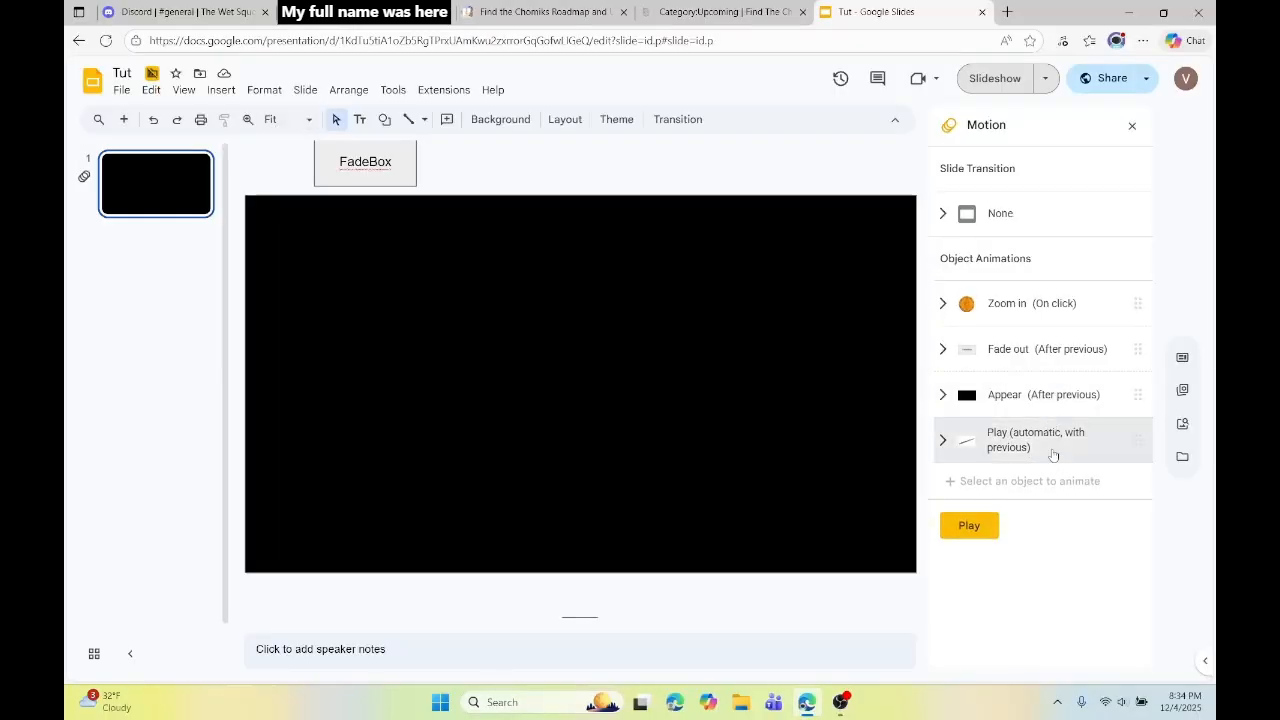
Replay the slideshow twice to check the video's sound timing, lowering the system volume to 34 between runs.
click(1001, 76)
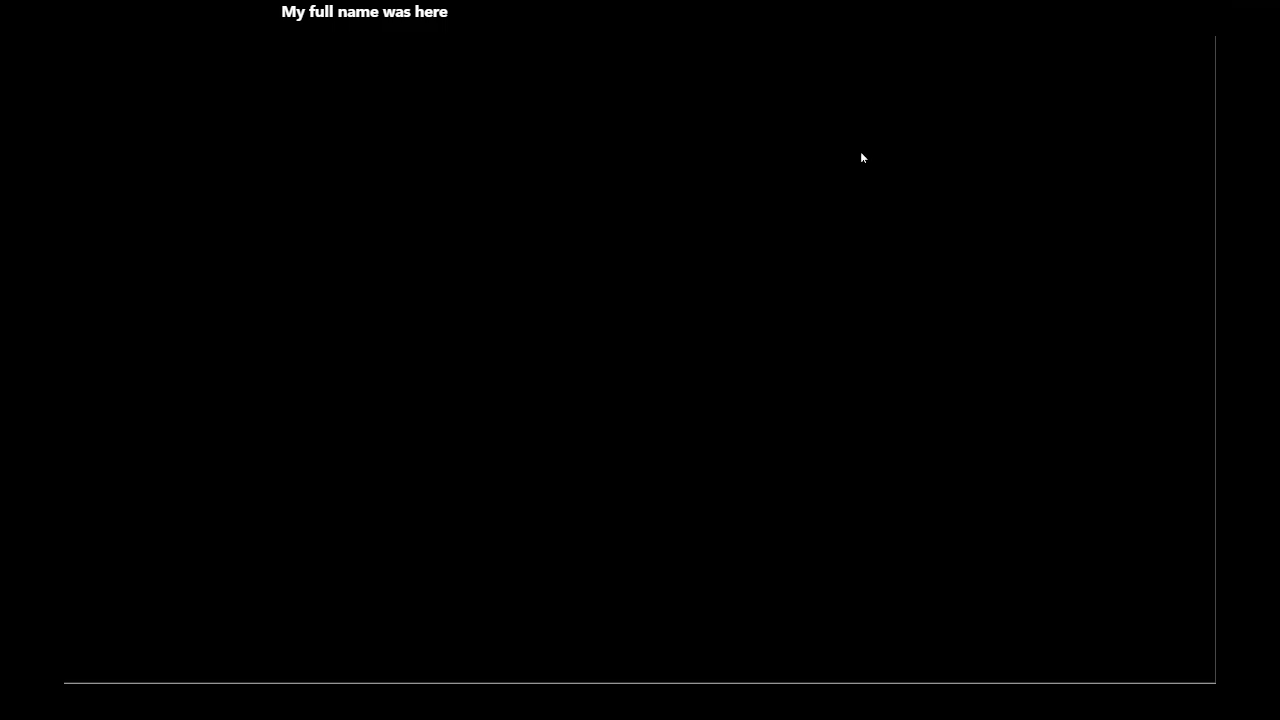
key(XF86AudioLowerVolume)
key(Escape)
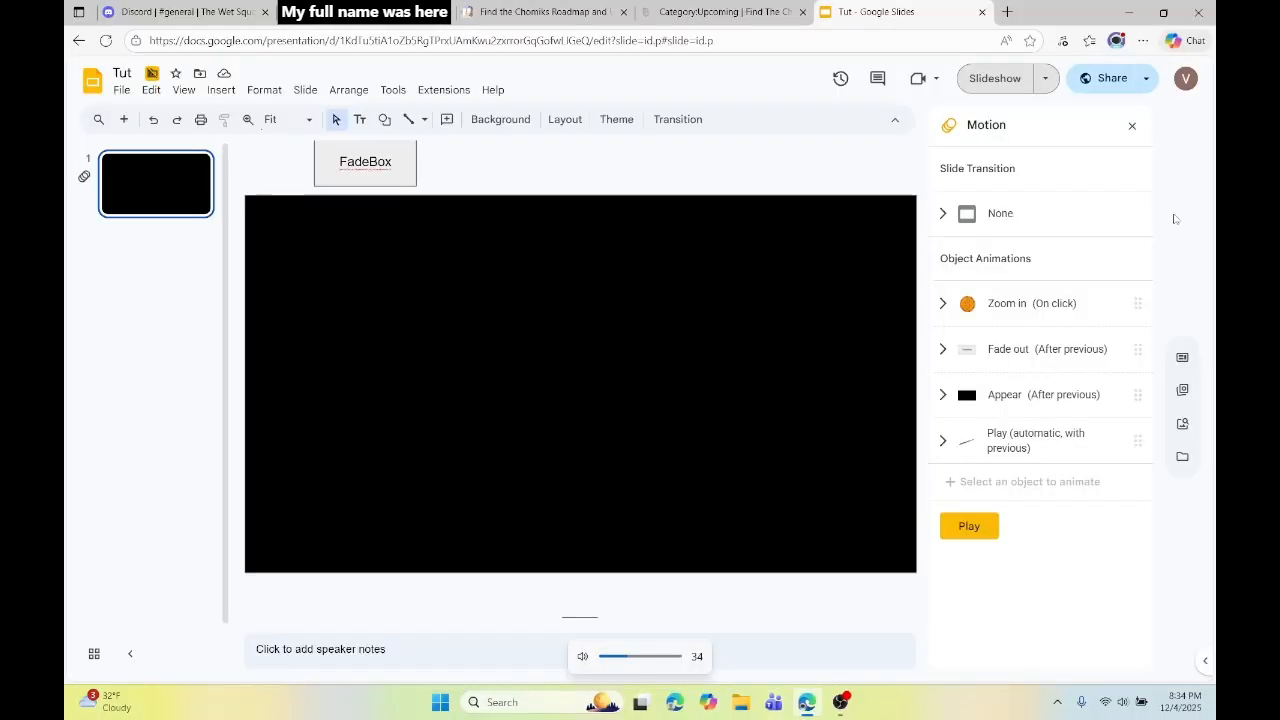
click(1008, 72)
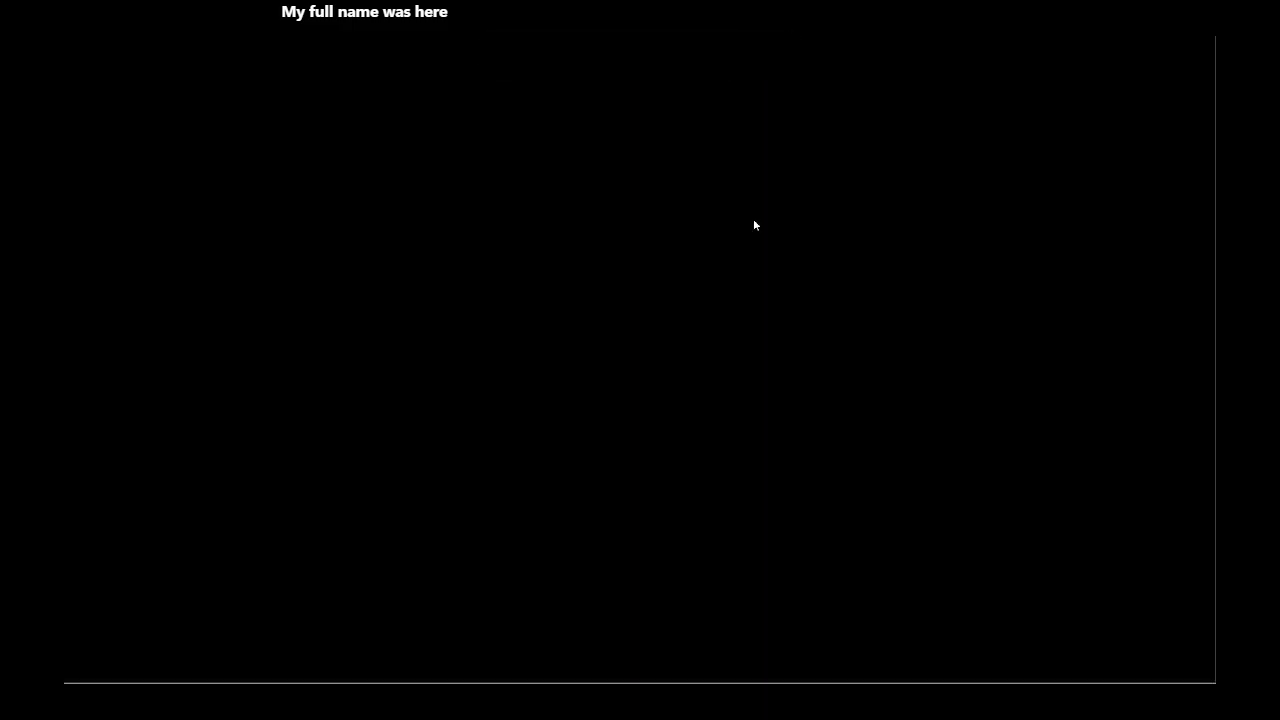
key(Escape)
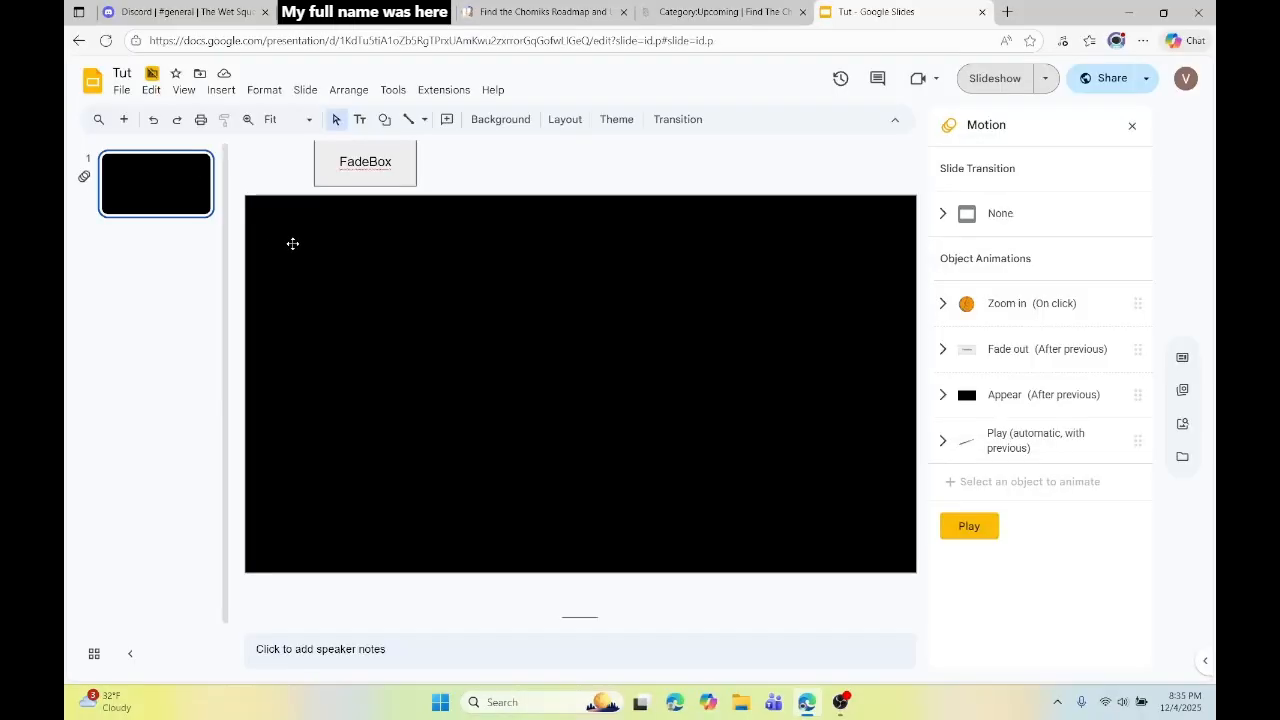
Try to select the tiny video speck in the slide's upper-left corner.
click(246, 197)
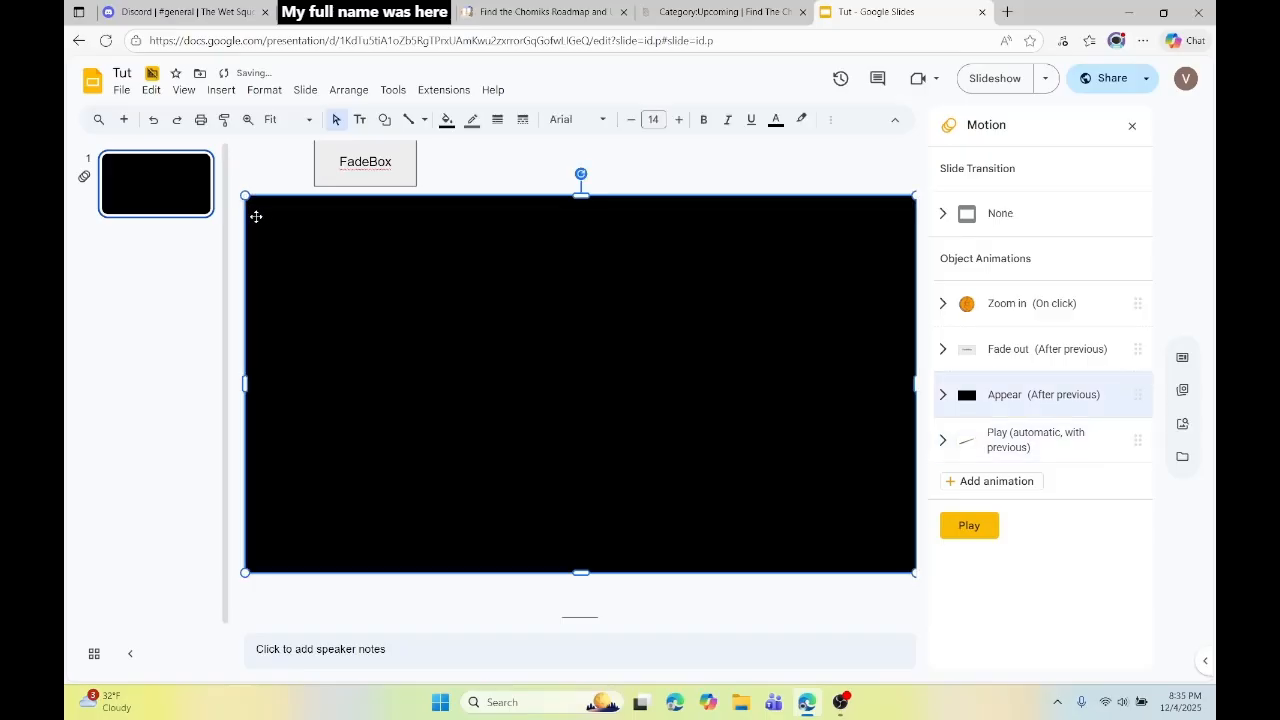
scroll(263, 171, down, 1)
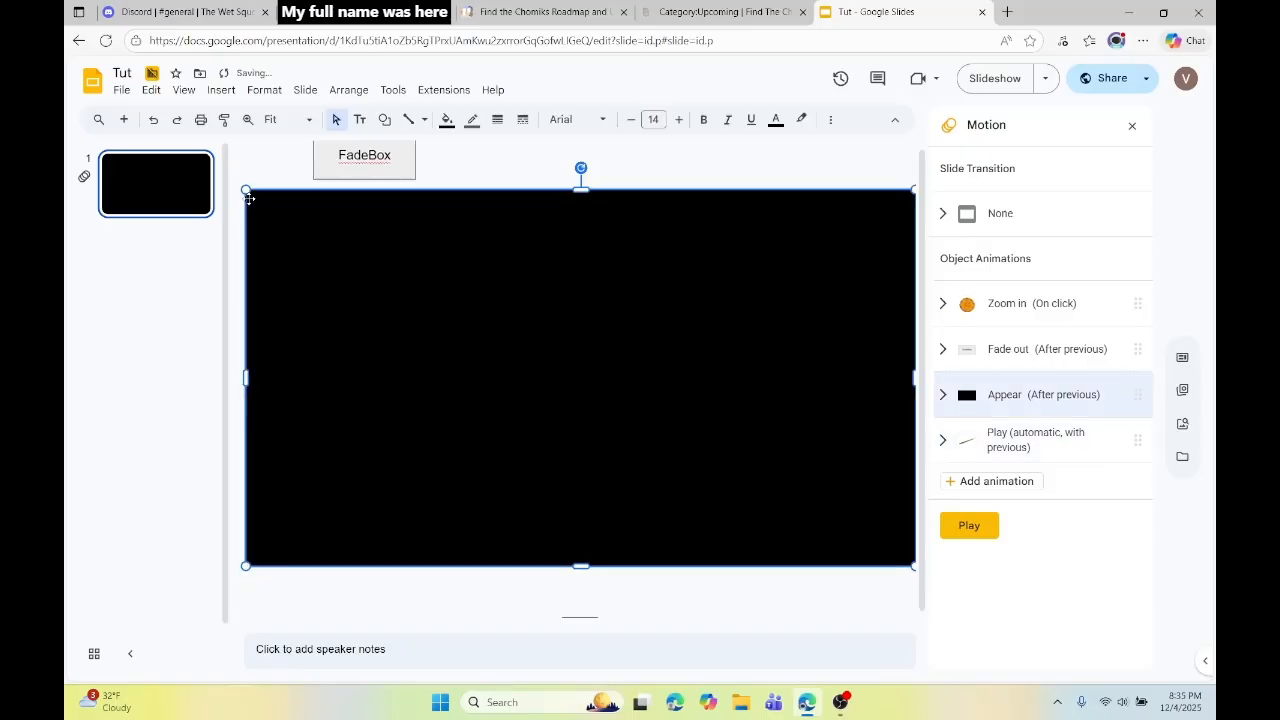
click(263, 171)
click(290, 205)
click(778, 179)
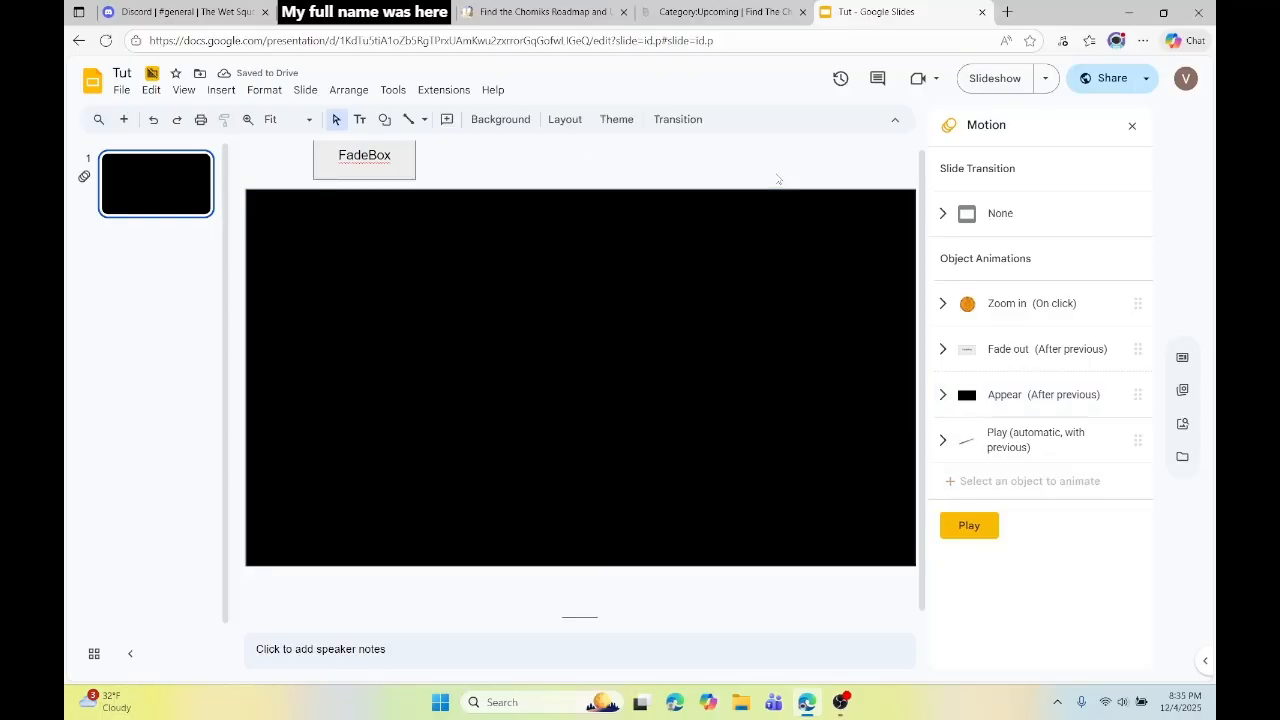
Move the tiny video so it sits flush in the very upper-left corner of the black rectangle.
scroll(776, 179, up, 5)
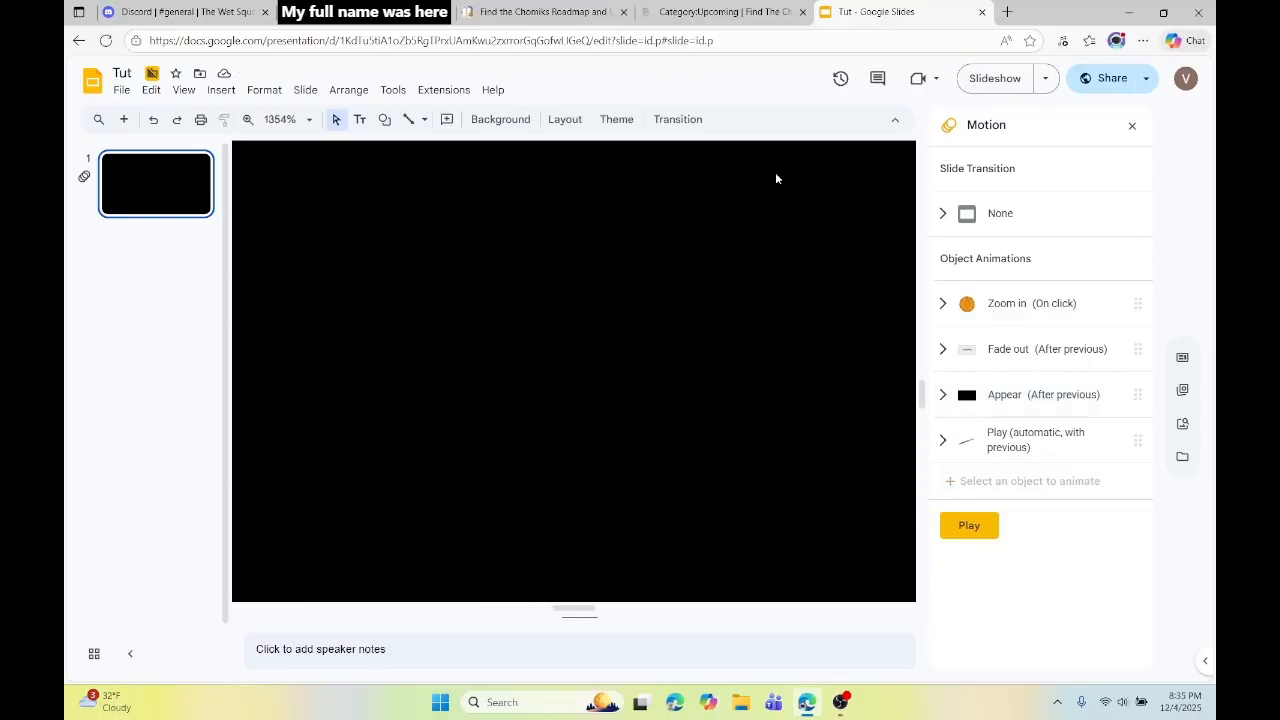
scroll(775, 178, up, 1)
drag(573, 608, 214, 594)
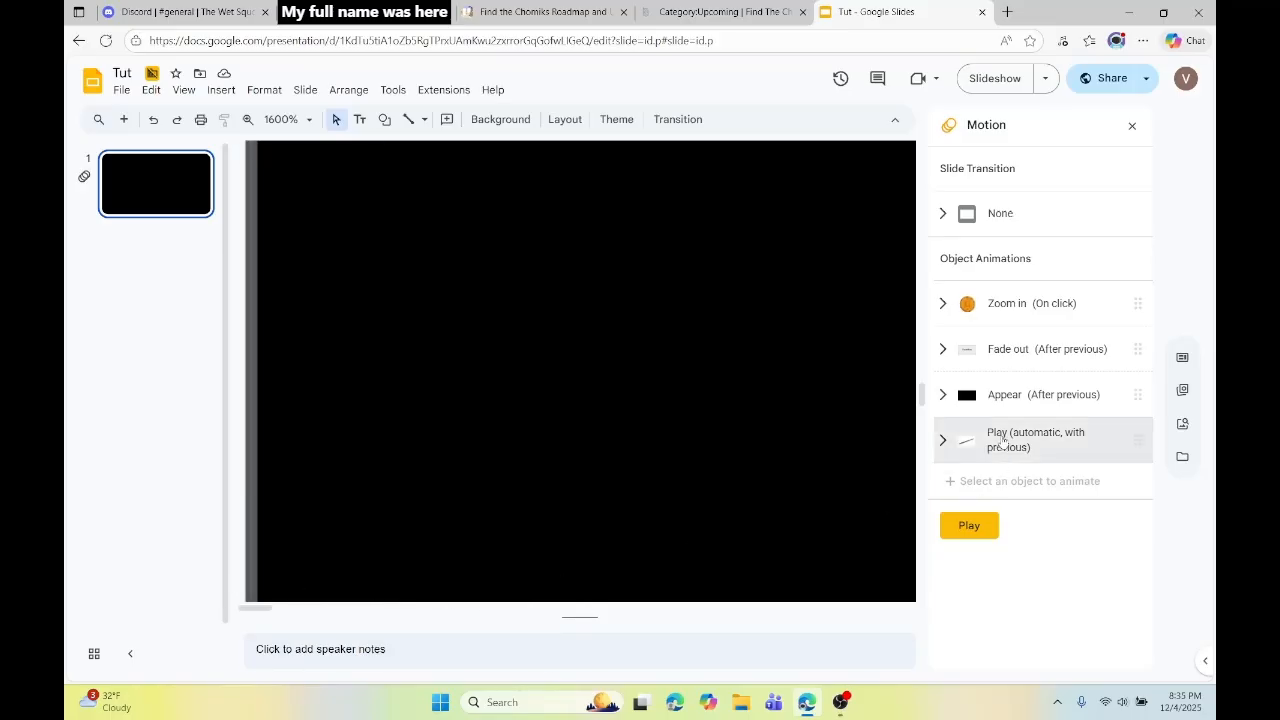
scroll(881, 213, up, 5)
scroll(878, 193, down, 2)
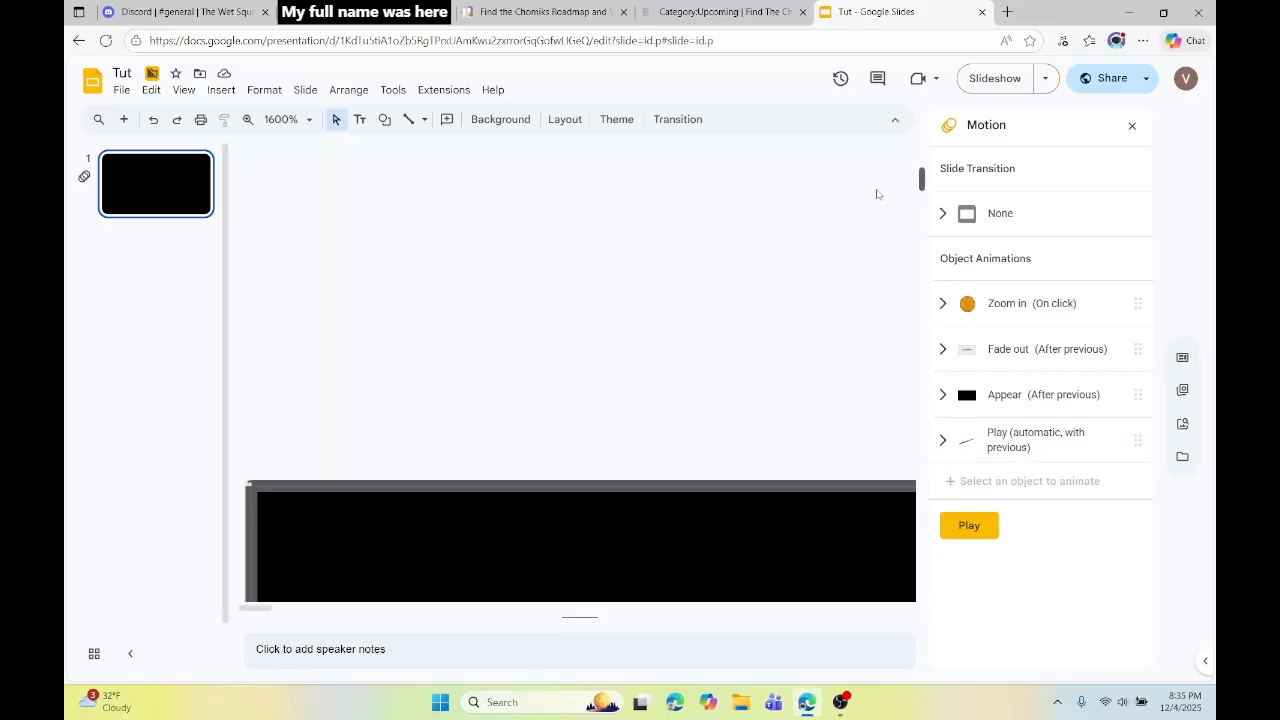
click(254, 405)
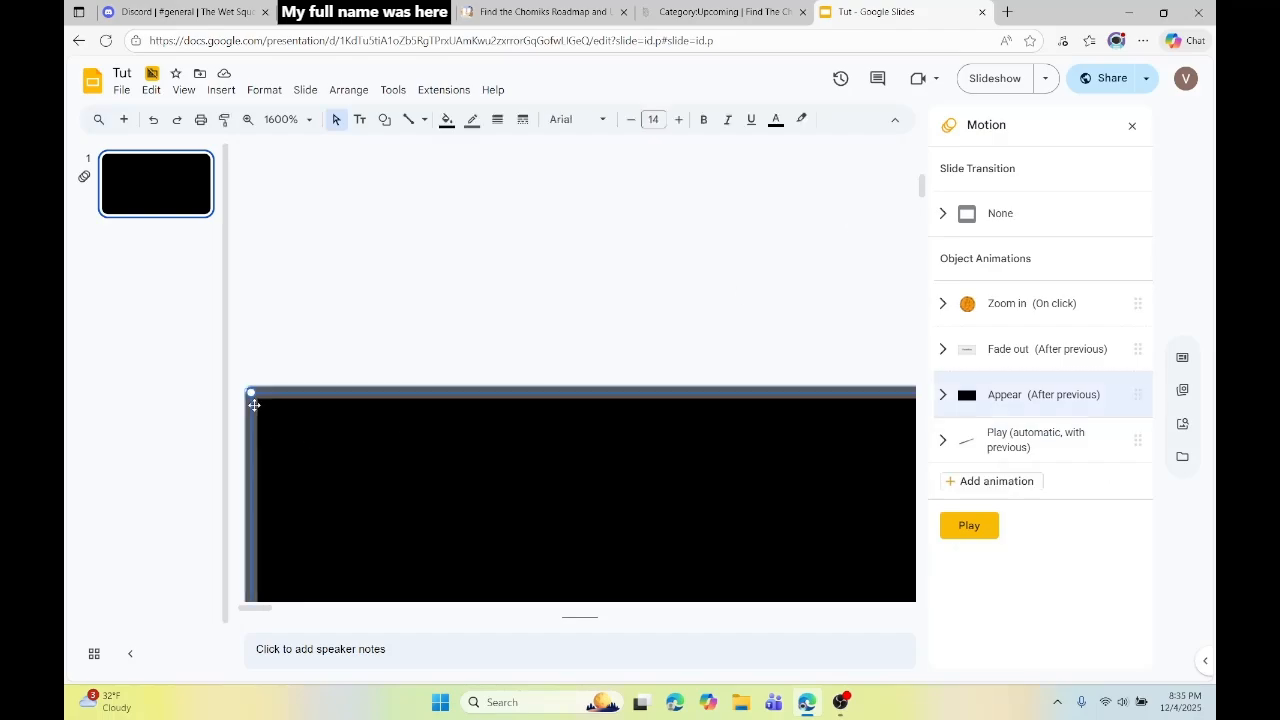
click(305, 362)
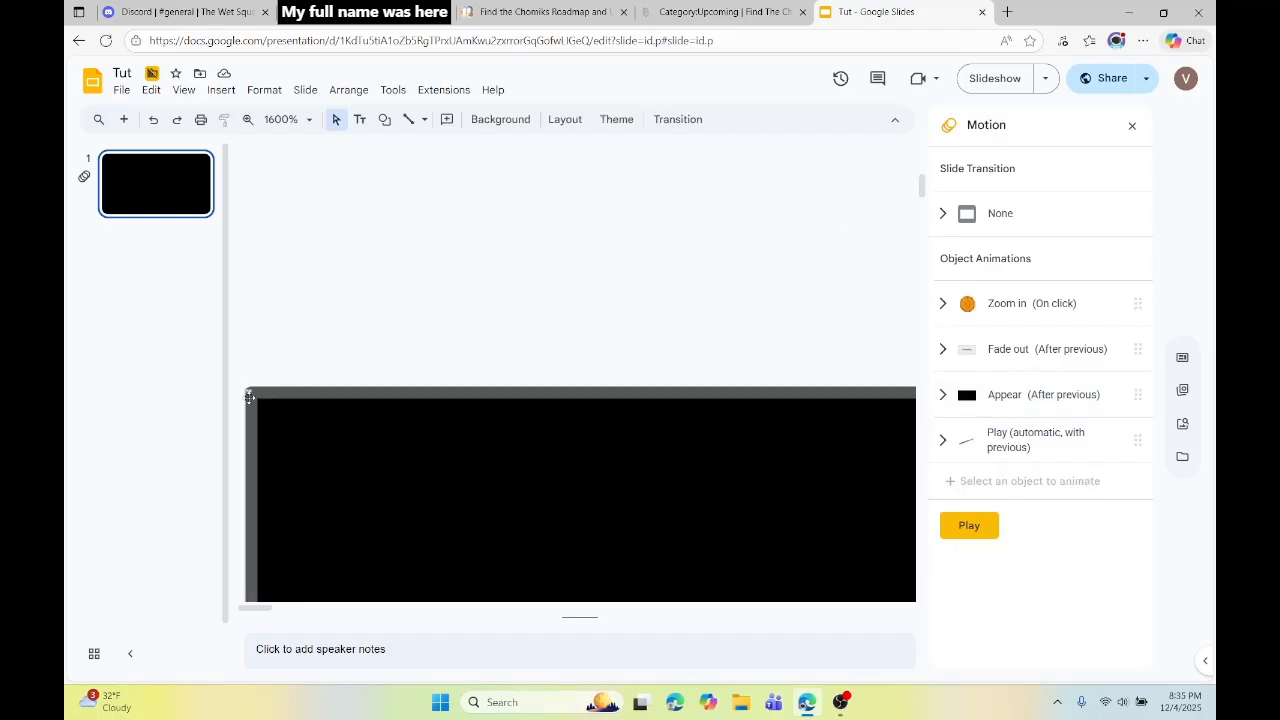
click(249, 396)
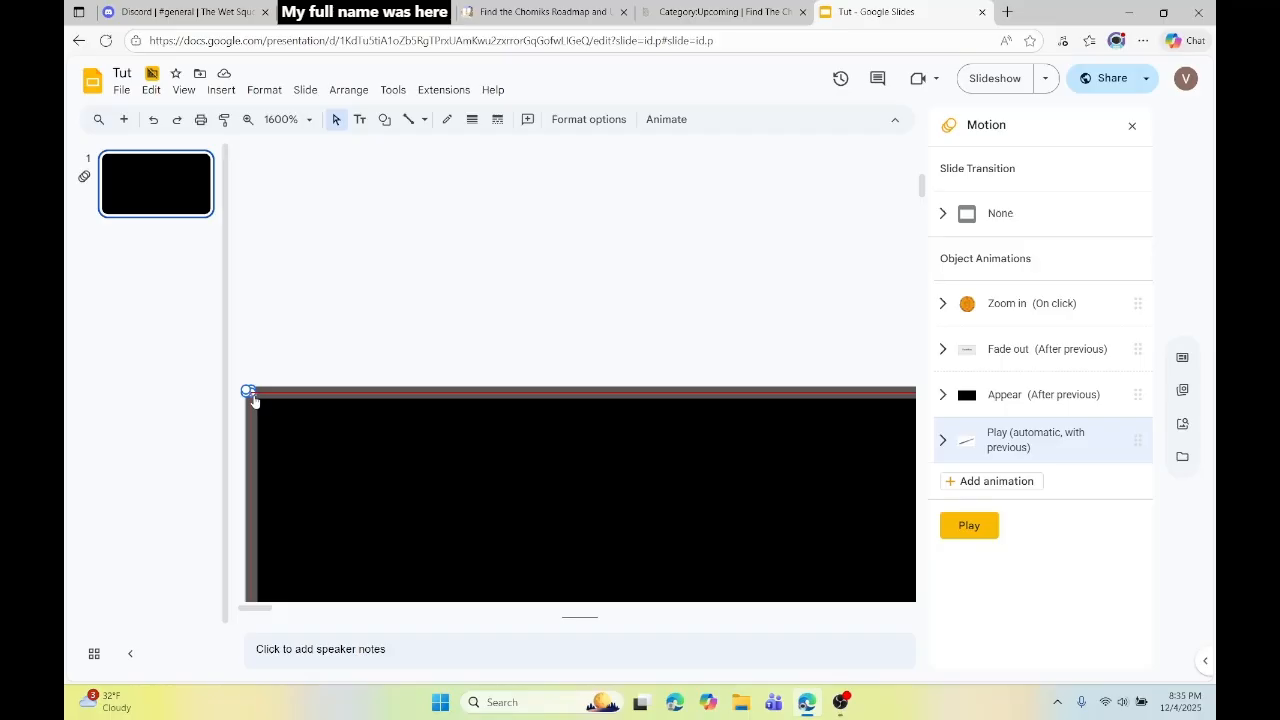
click(343, 329)
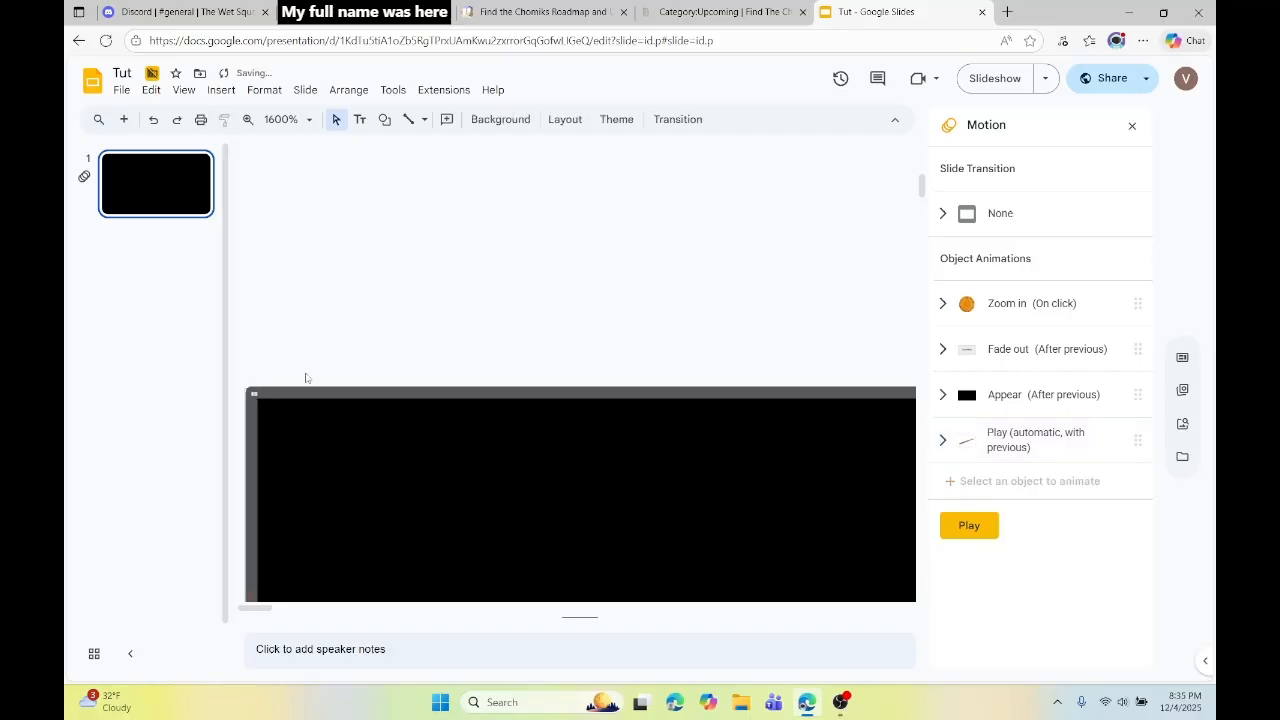
click(253, 396)
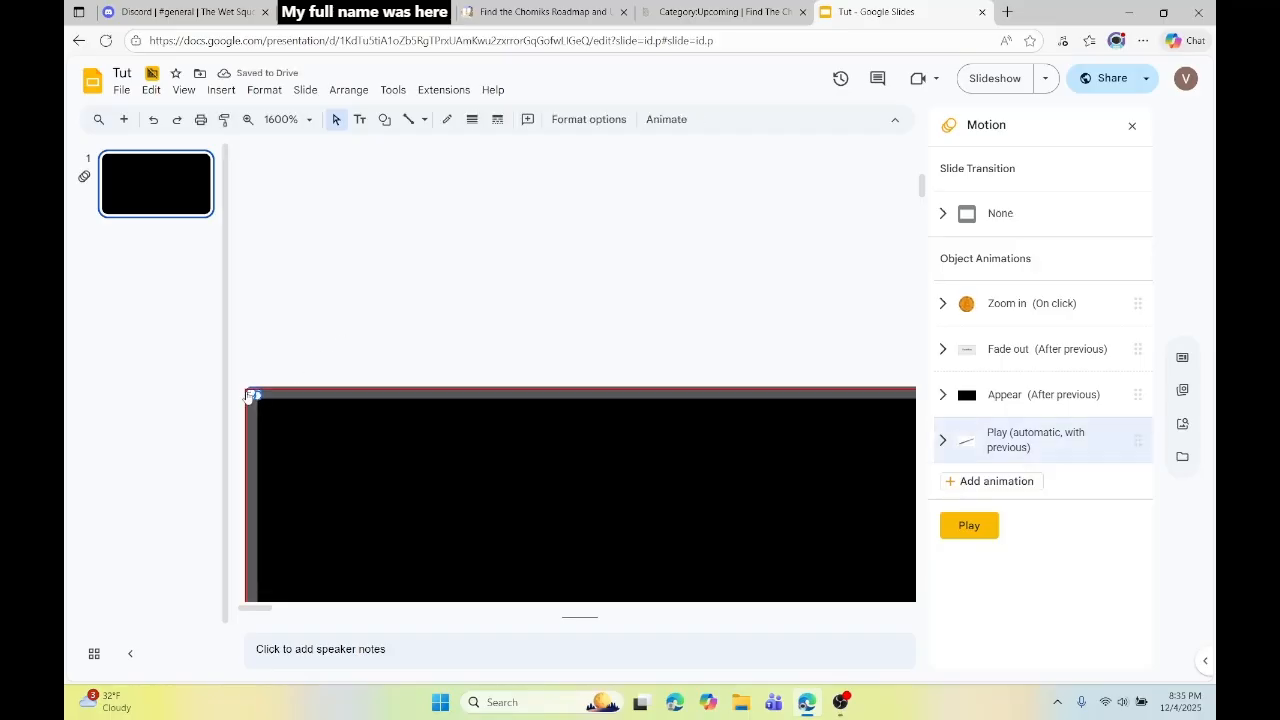
click(387, 345)
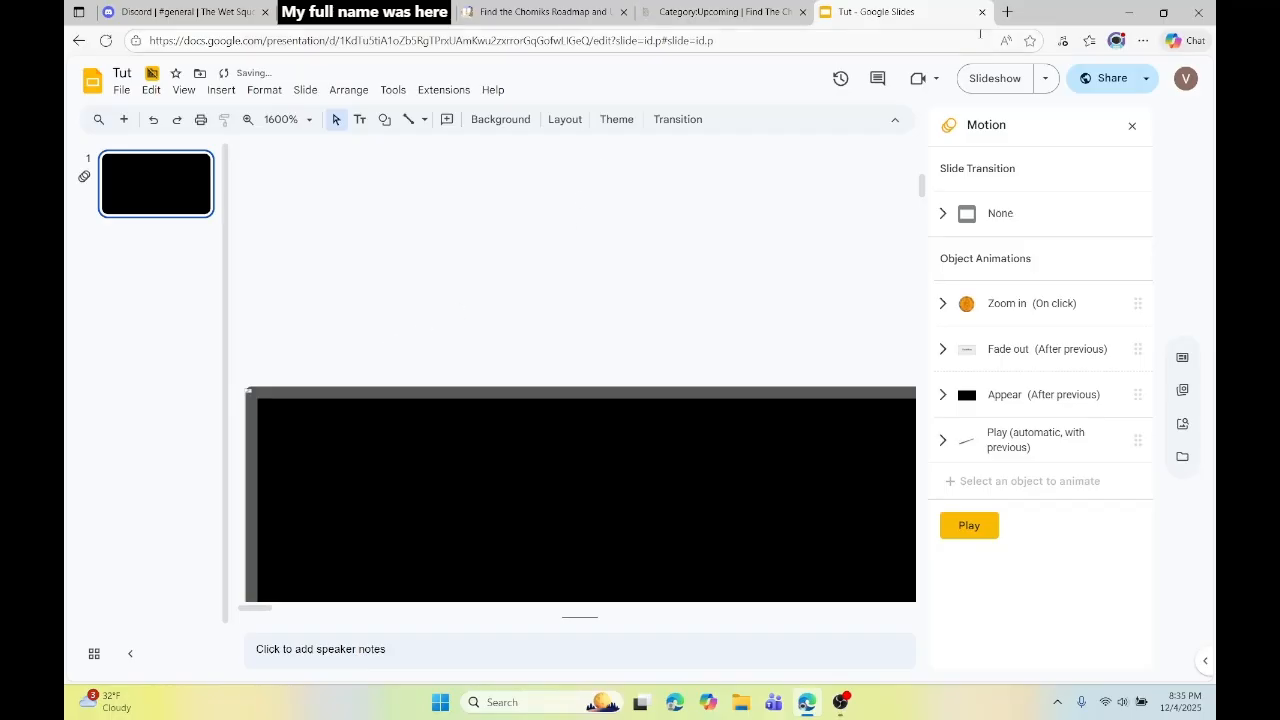
Preview the slideshow, return to the editor and inspect the settings of the video's Play animation.
click(995, 78)
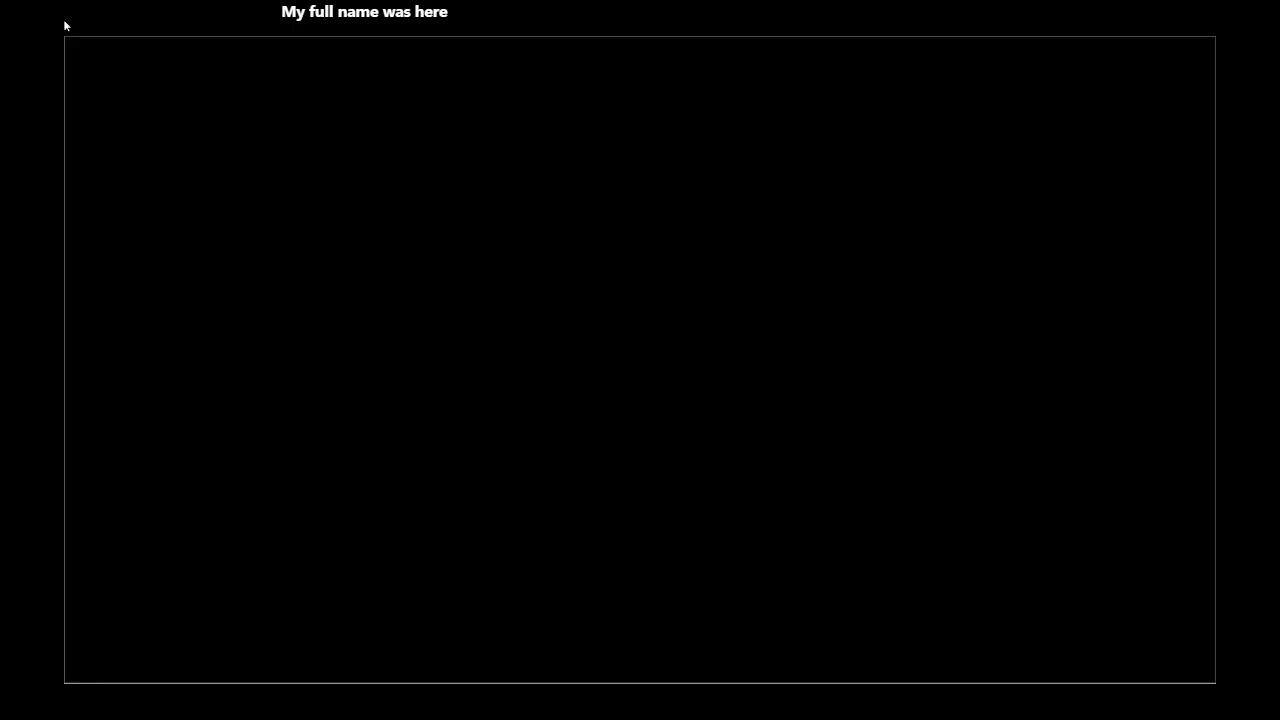
key(Escape)
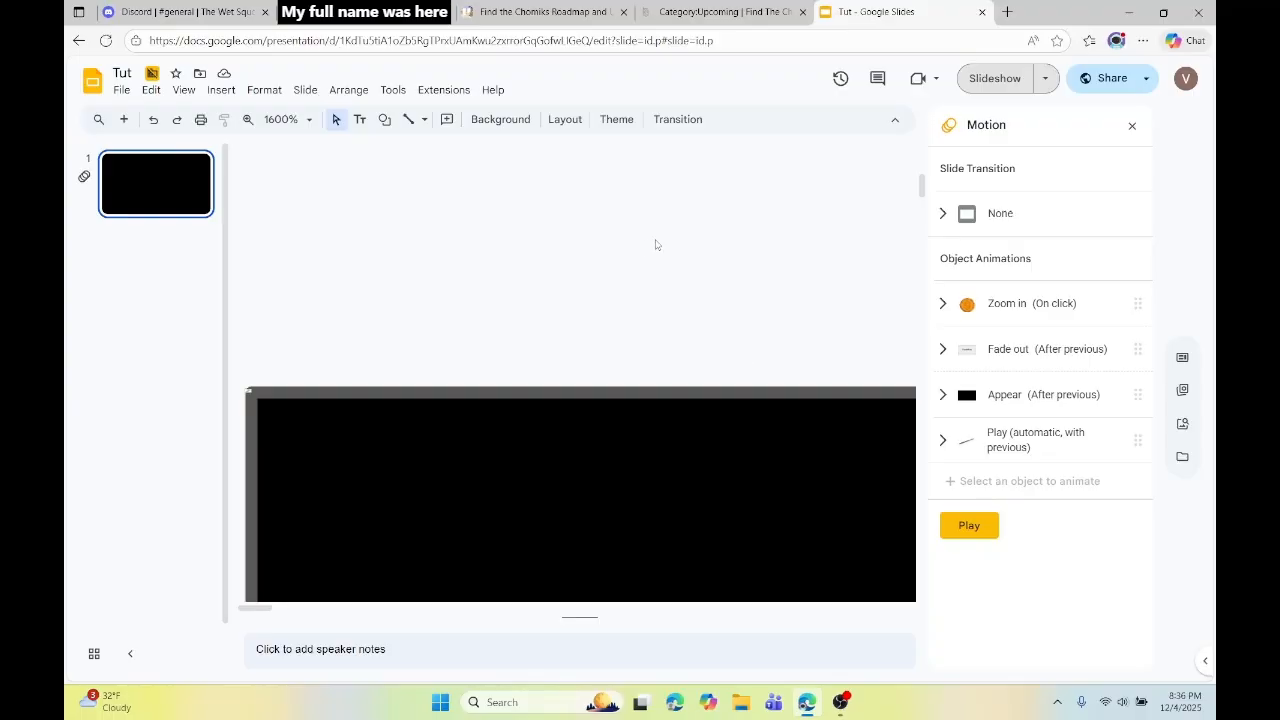
scroll(570, 264, down, 2)
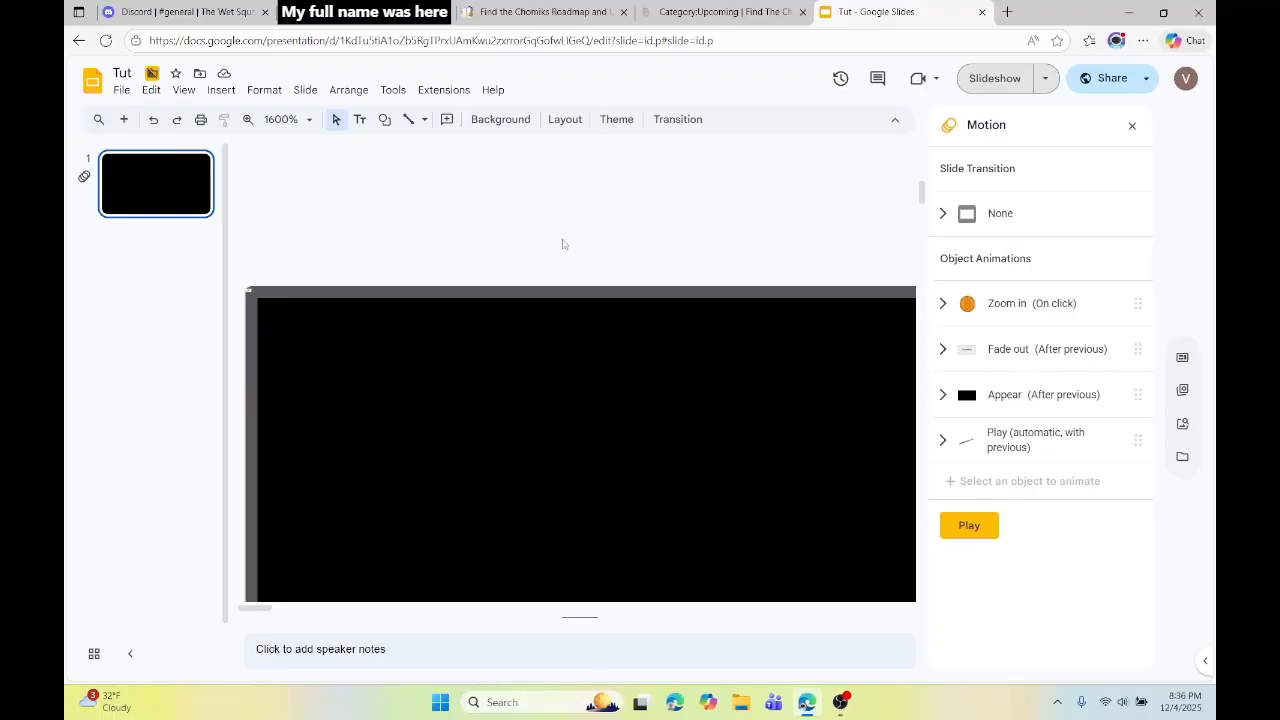
click(1000, 457)
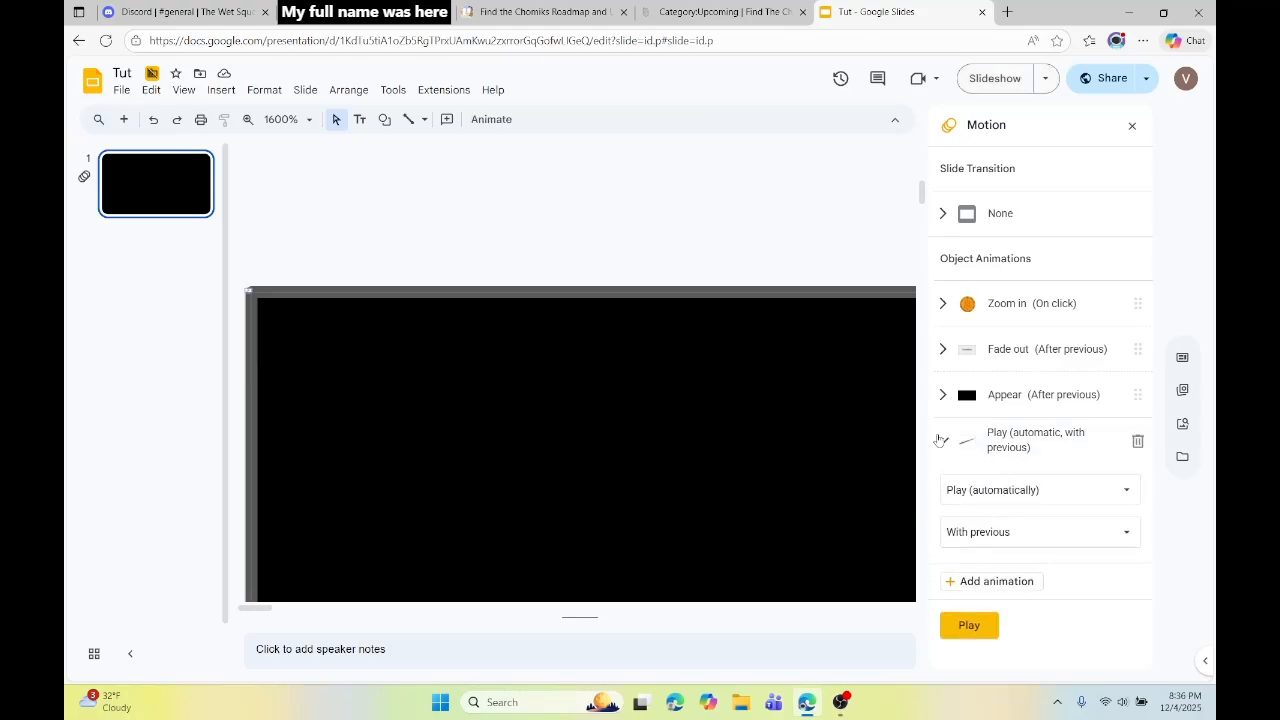
Select the tiny corner video and play its clip in the format options to find where the sound starts.
click(245, 288)
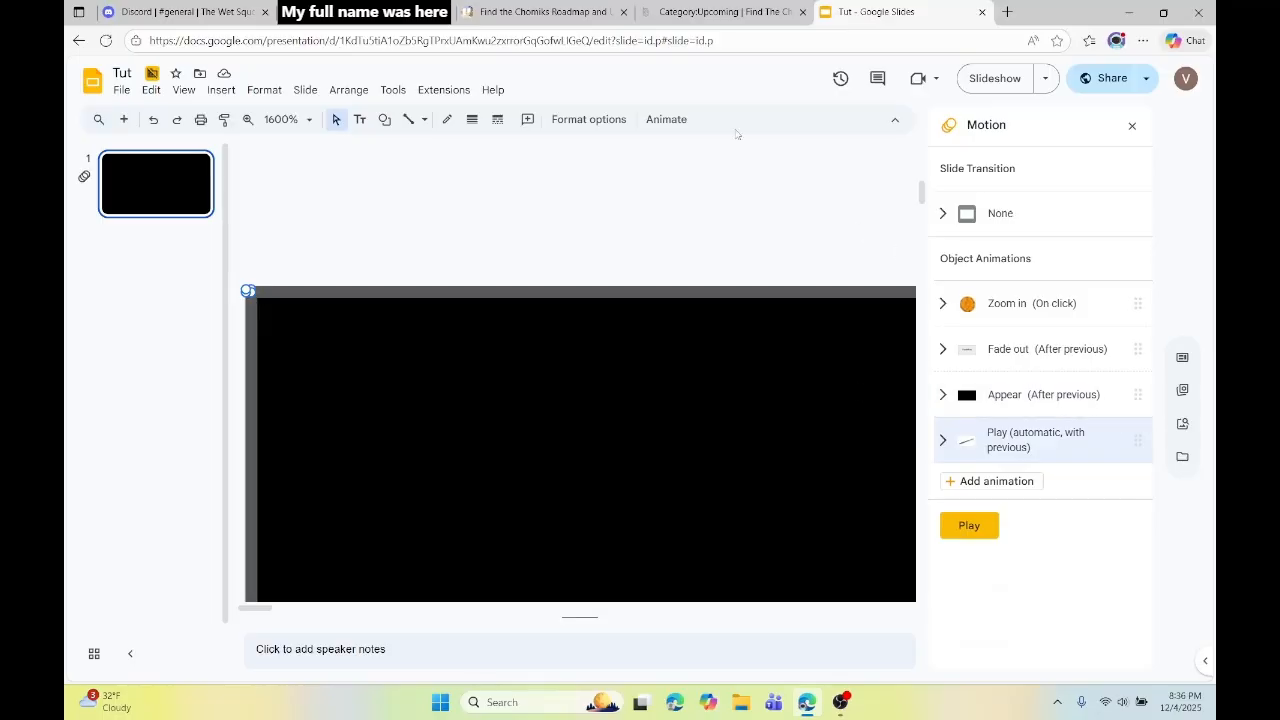
click(588, 119)
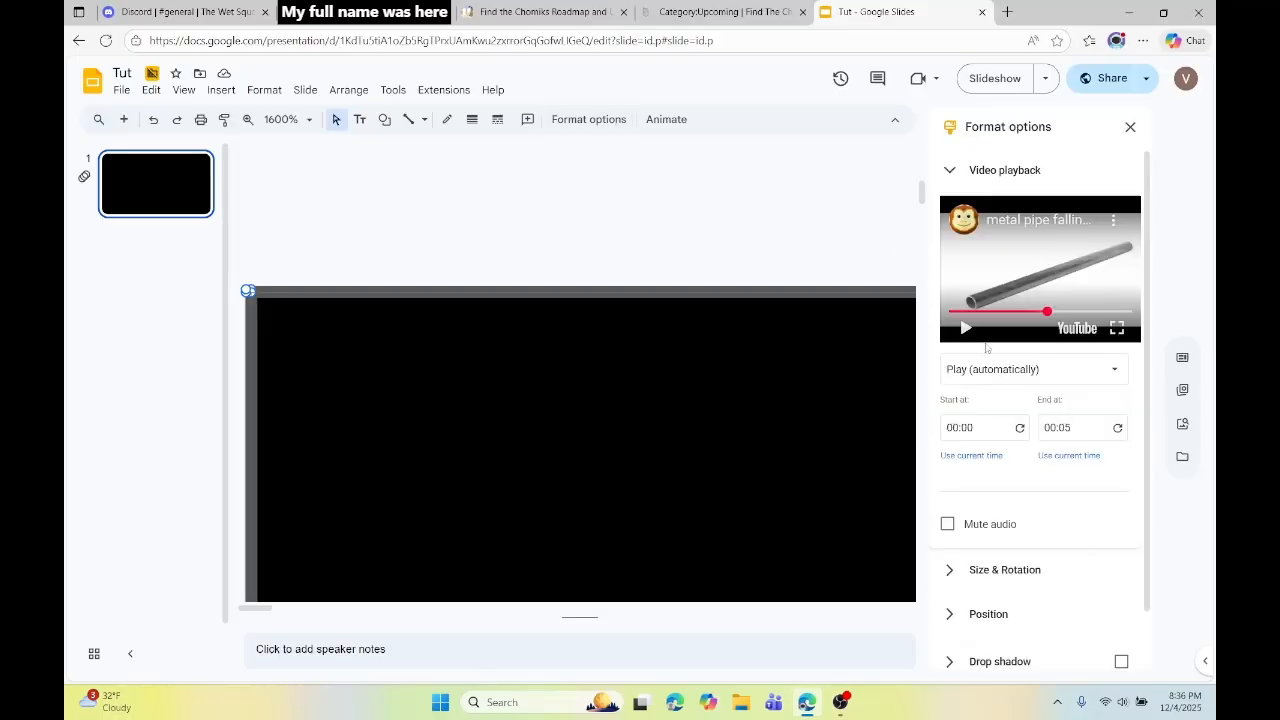
drag(1045, 312, 979, 314)
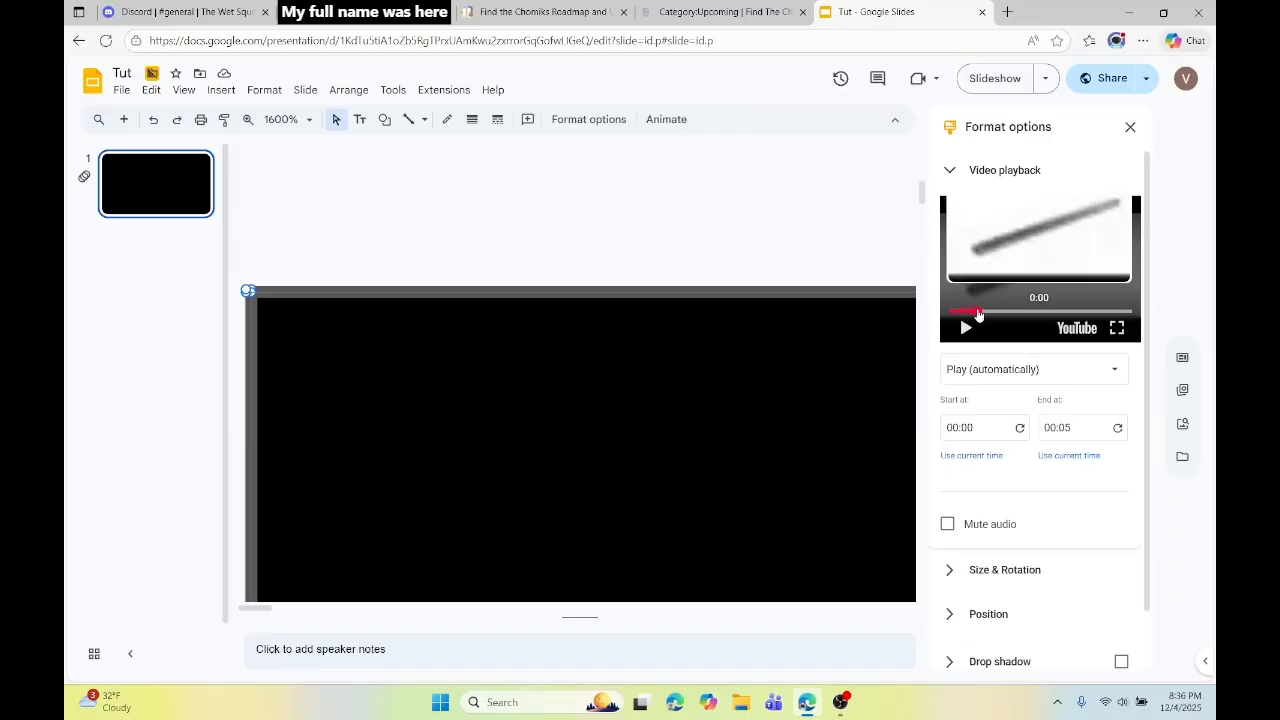
click(1020, 272)
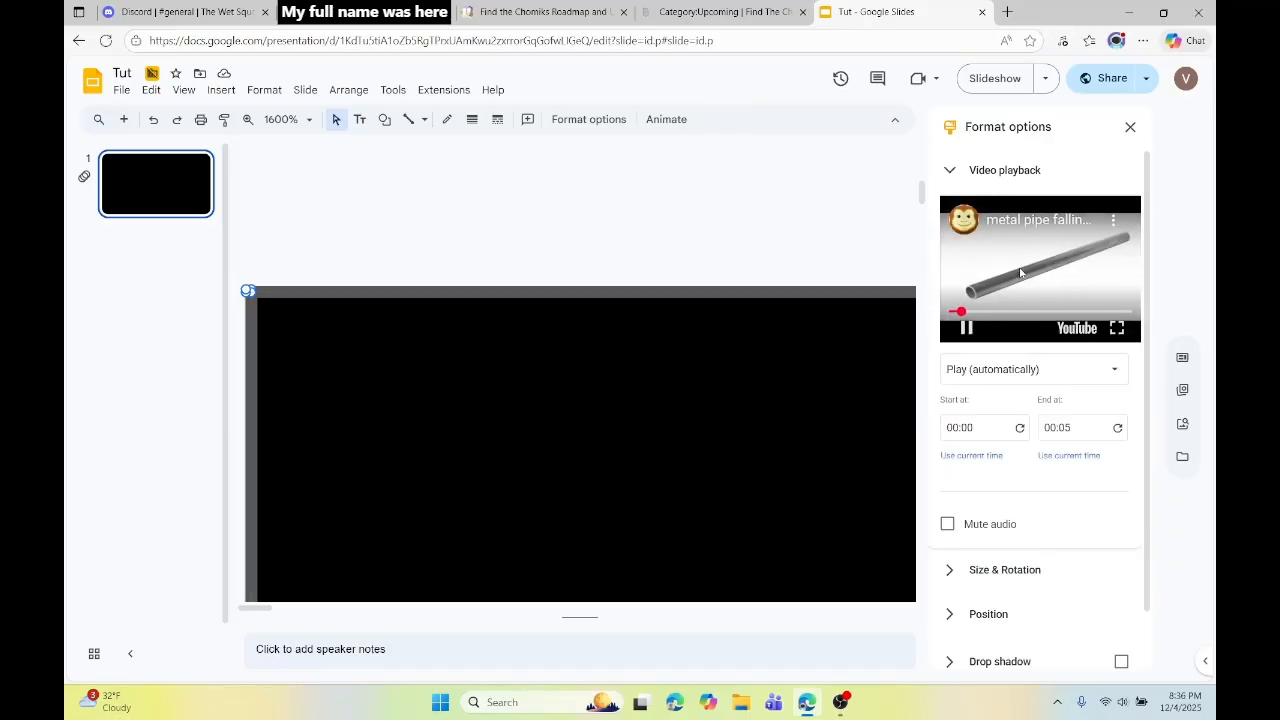
click(1020, 272)
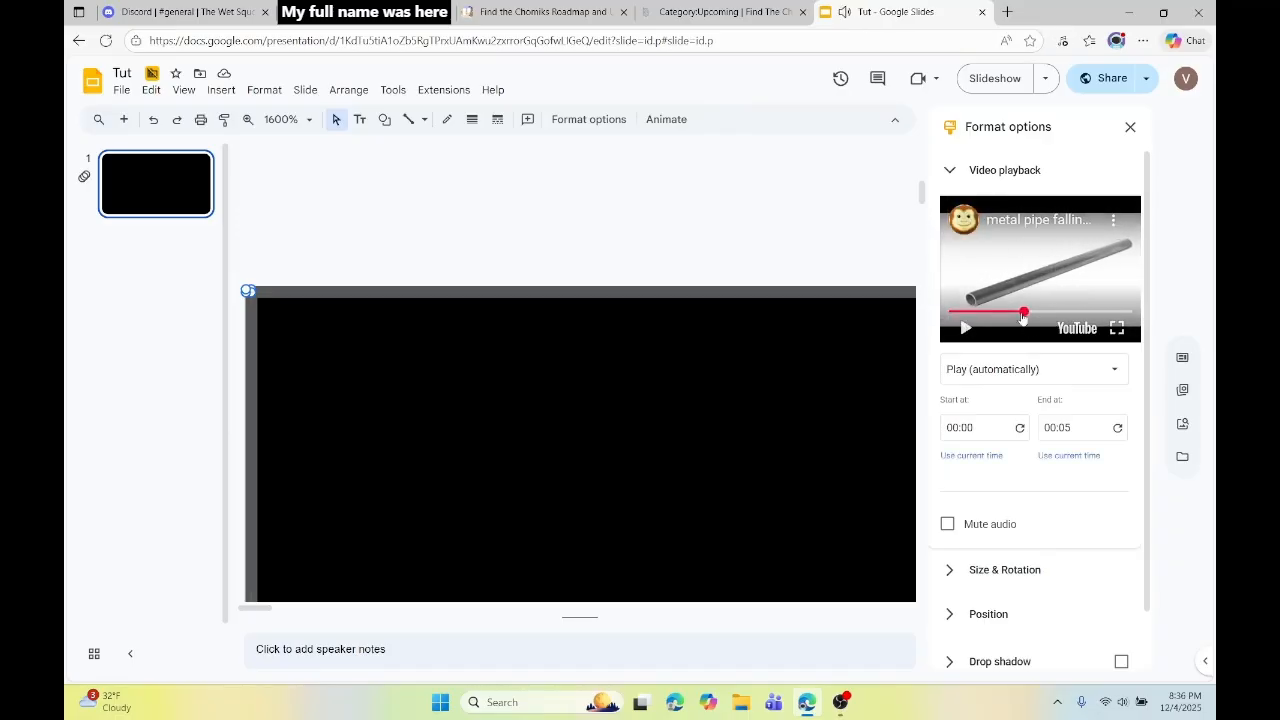
Set the video's playback start time to 1 second and preview the slideshow.
double_click(988, 435)
key(ctrl+a)
text(1)
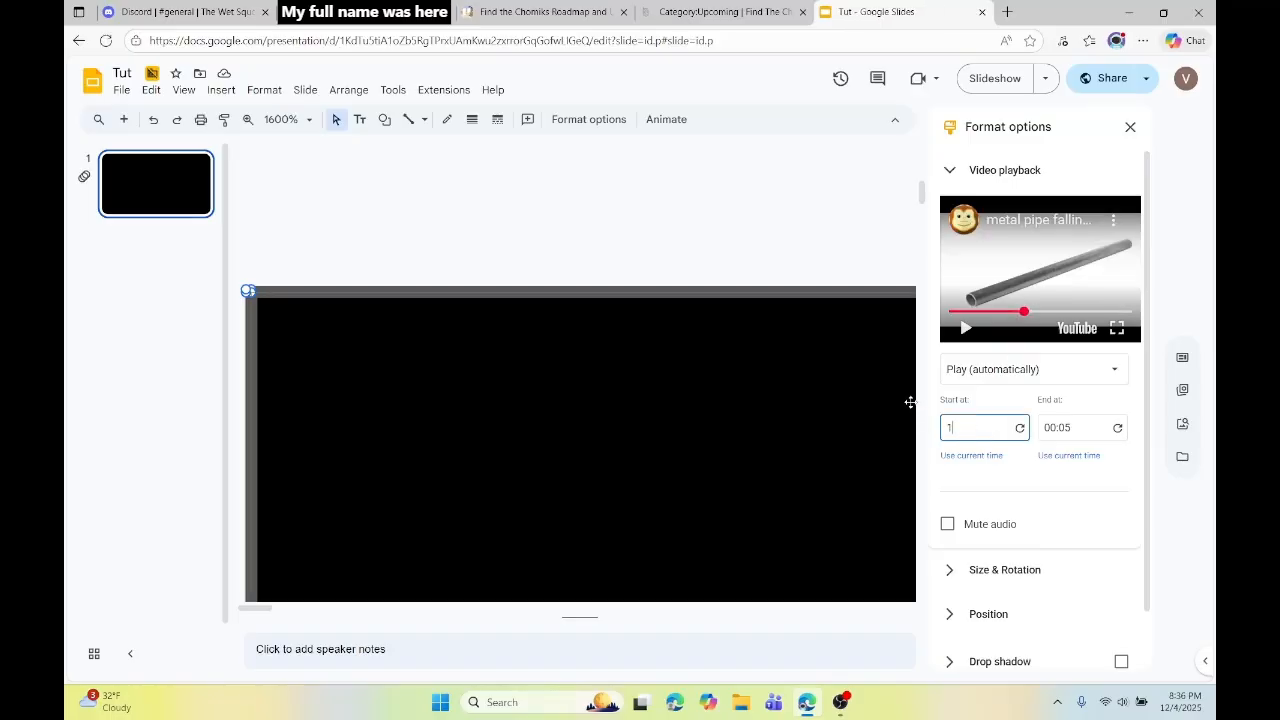
click(881, 293)
click(1130, 126)
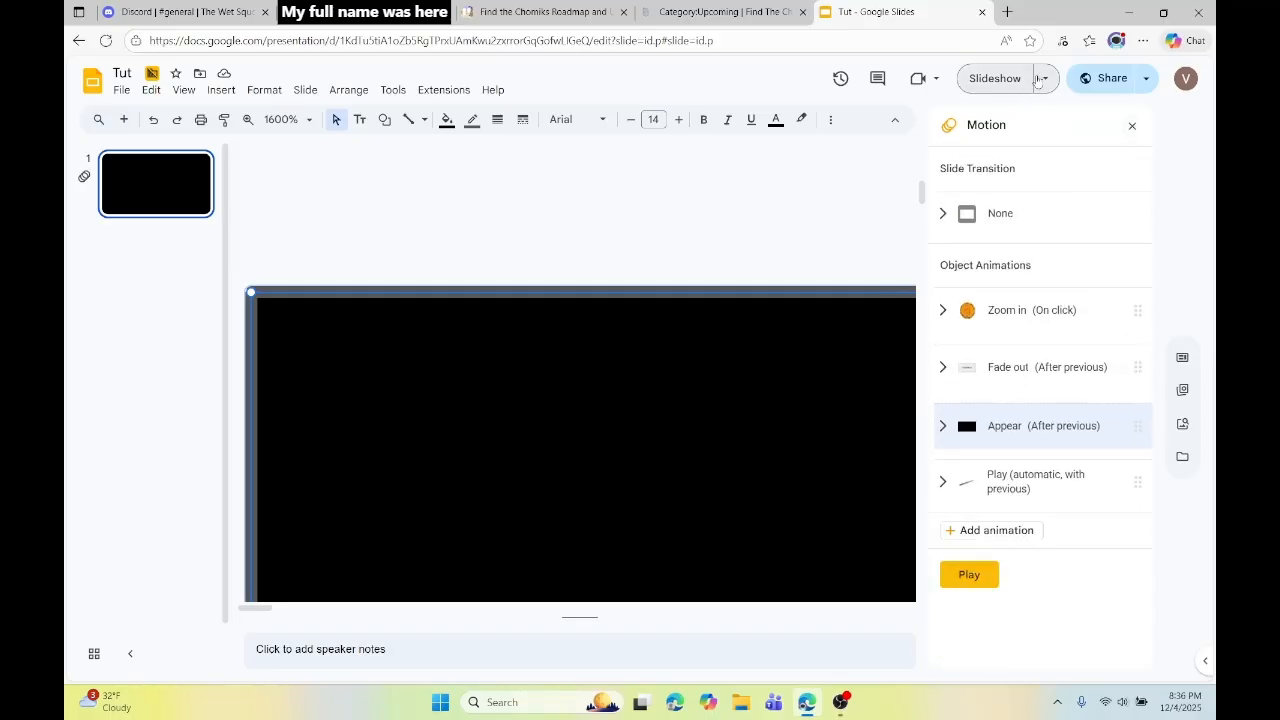
click(995, 78)
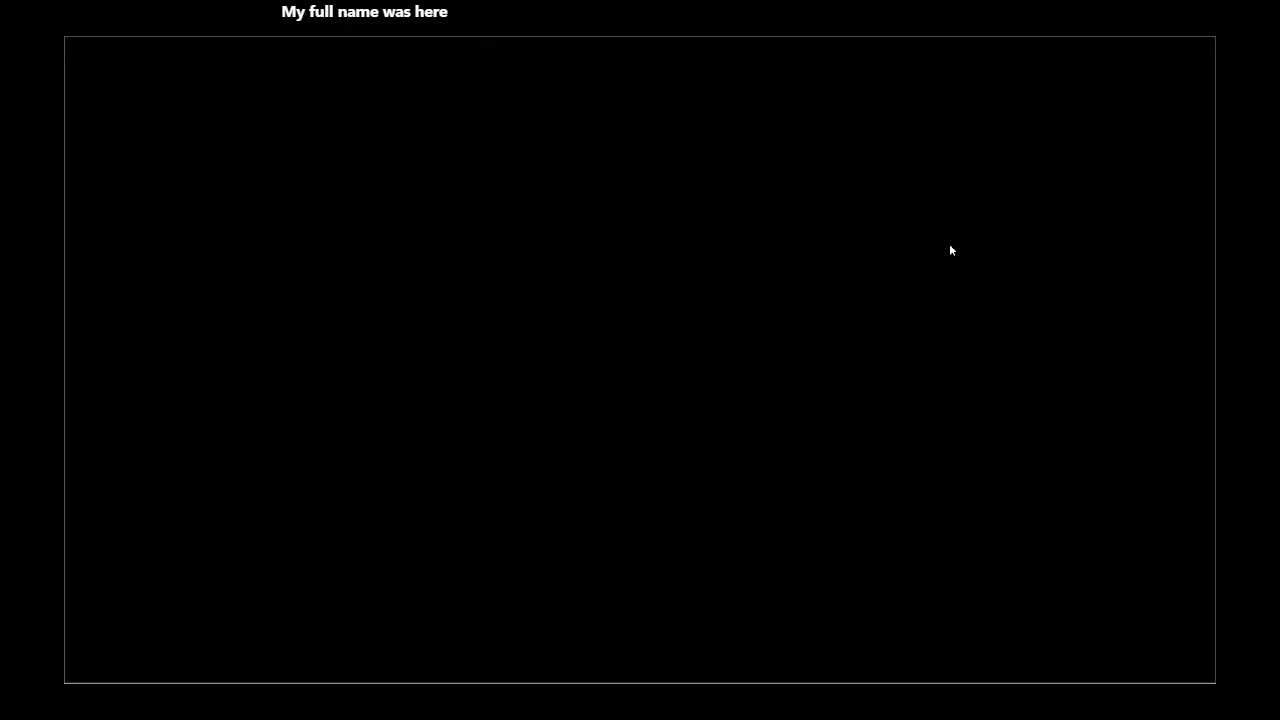
key(Escape)
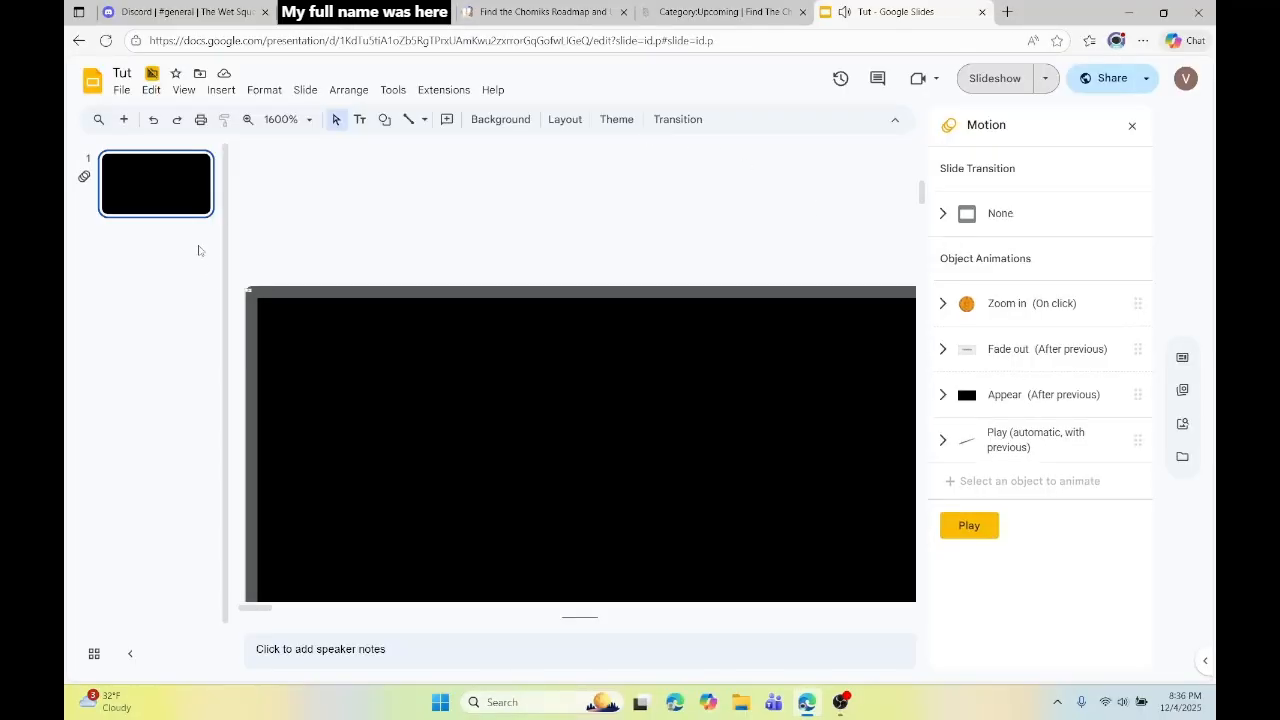
Recheck the start time in the corner video's playback options and run the slideshow again to judge the sound timing.
click(250, 291)
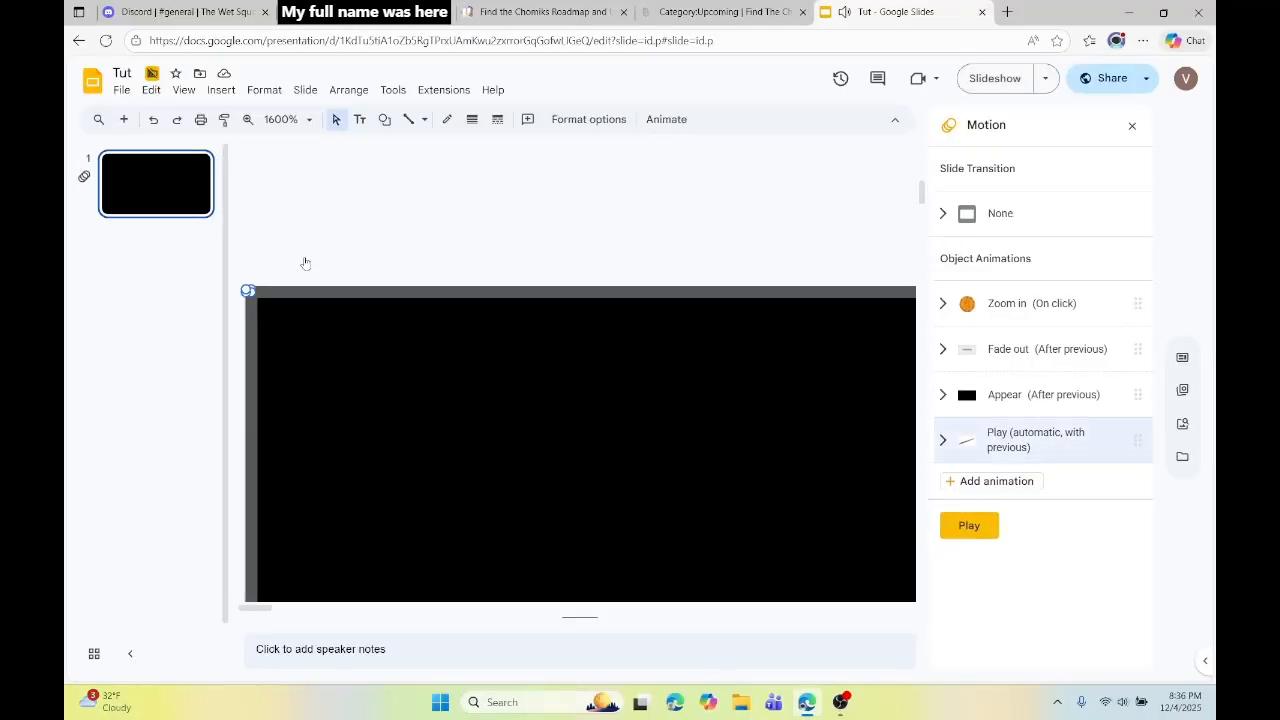
click(588, 120)
click(978, 428)
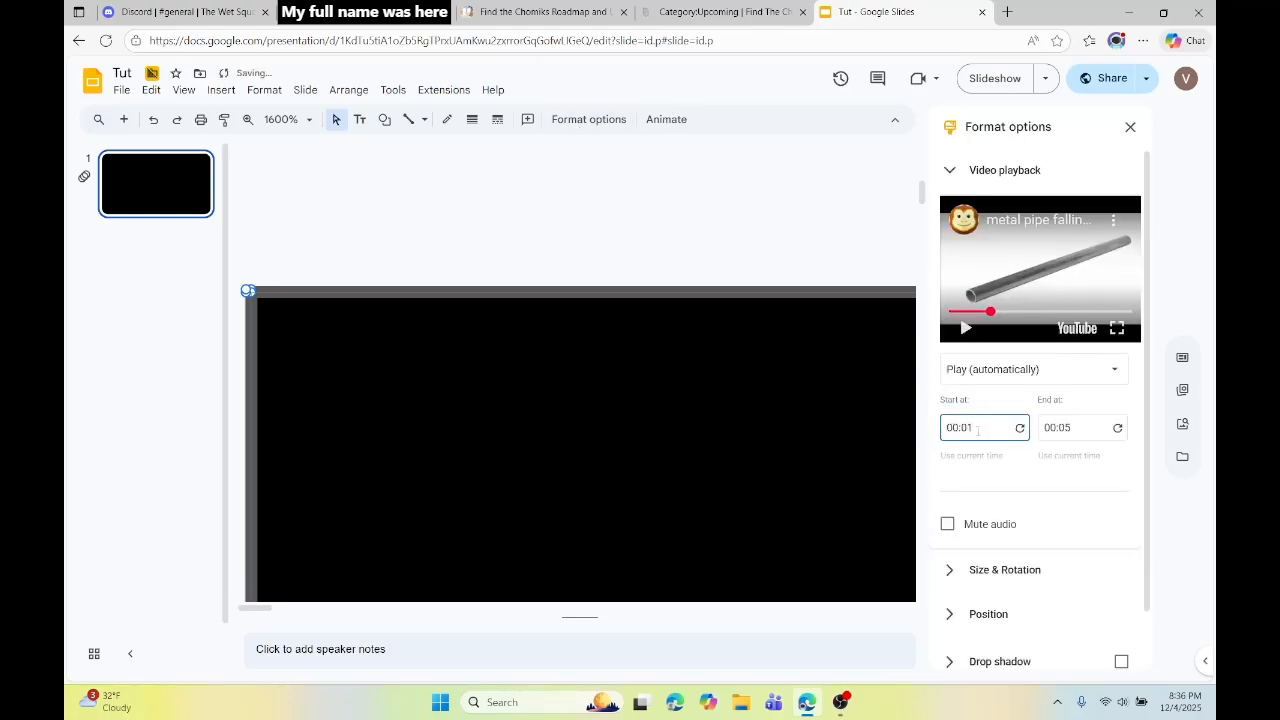
click(790, 302)
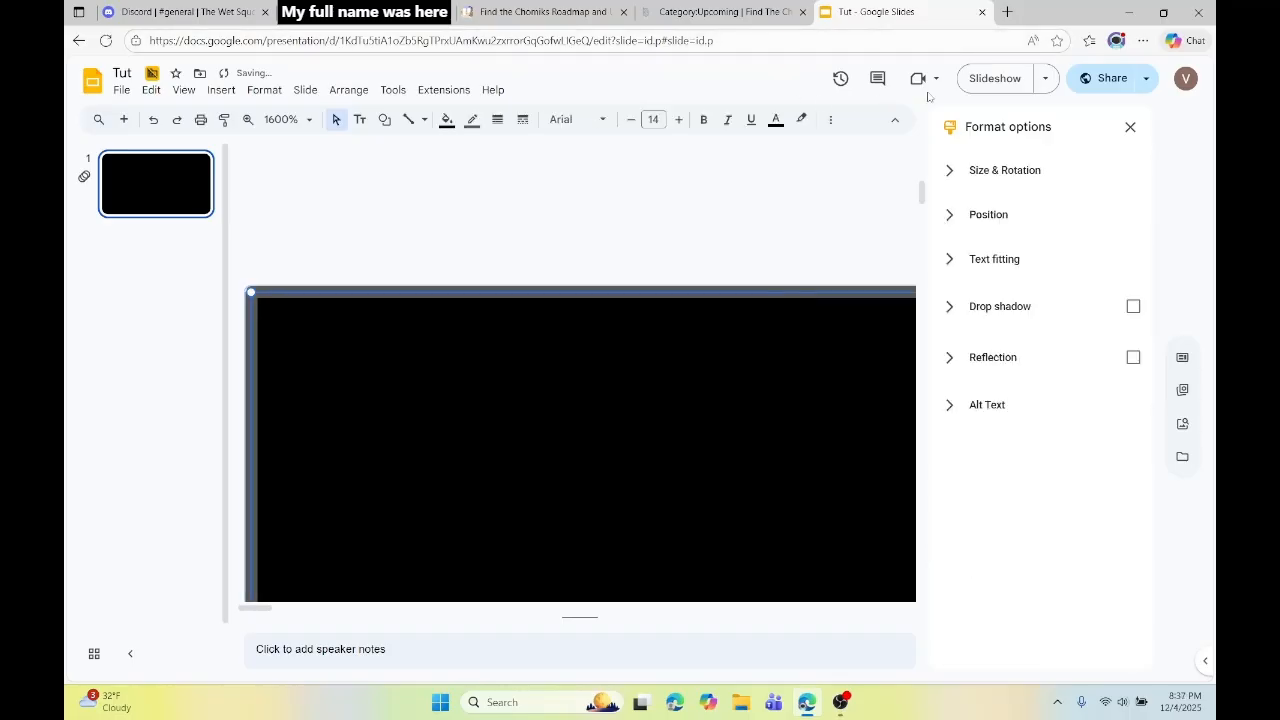
click(966, 86)
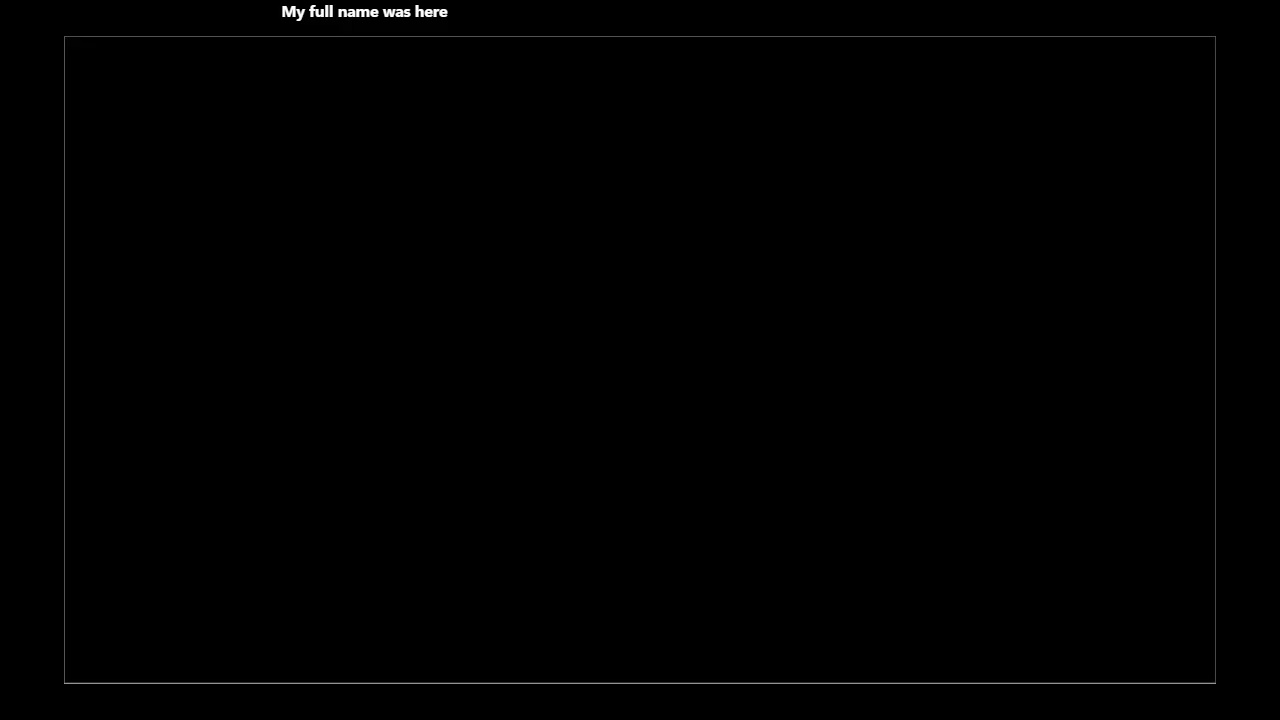
key(Escape)
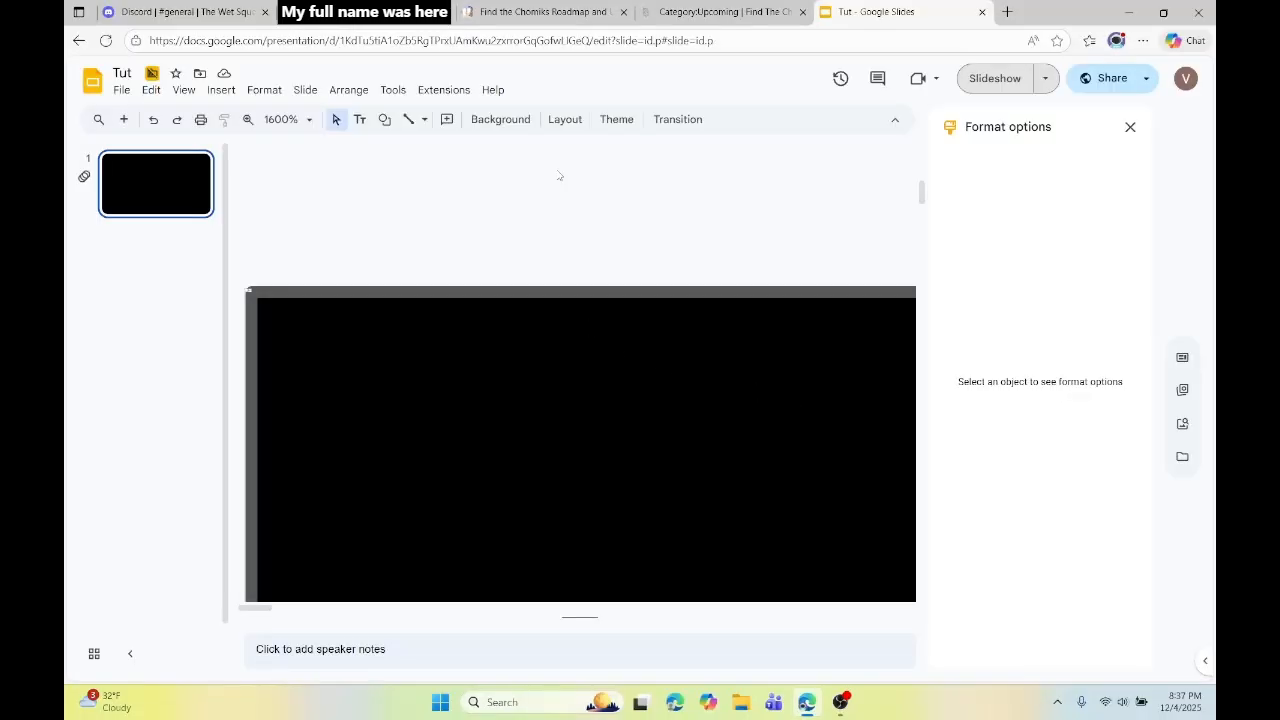
Lower the system volume to 26.
key(XF86AudioLowerVolume)
key(XF86AudioLowerVolume)
key(XF86AudioLowerVolume)
key(XF86AudioLowerVolume)
key(XF86AudioLowerVolume)
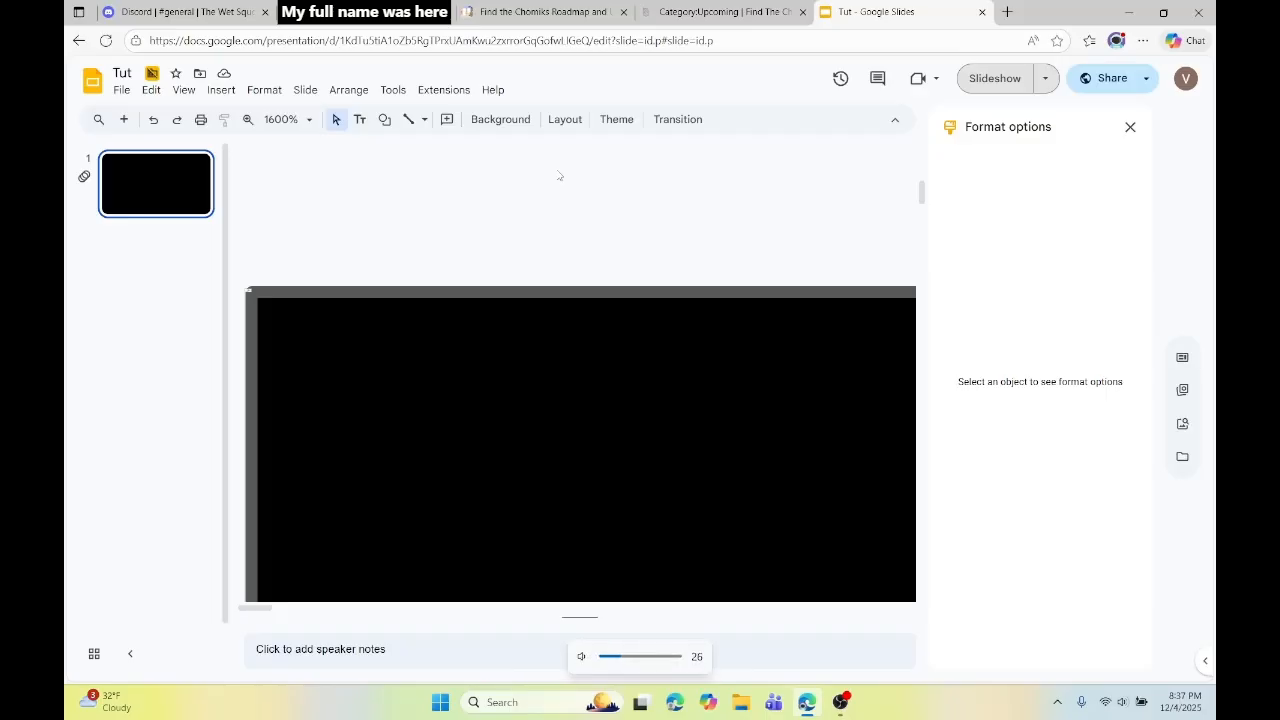
Search the stock and web images for "eagle" and insert the bald eagle portrait with the blue background onto the black slide.
scroll(560, 176, down, 10)
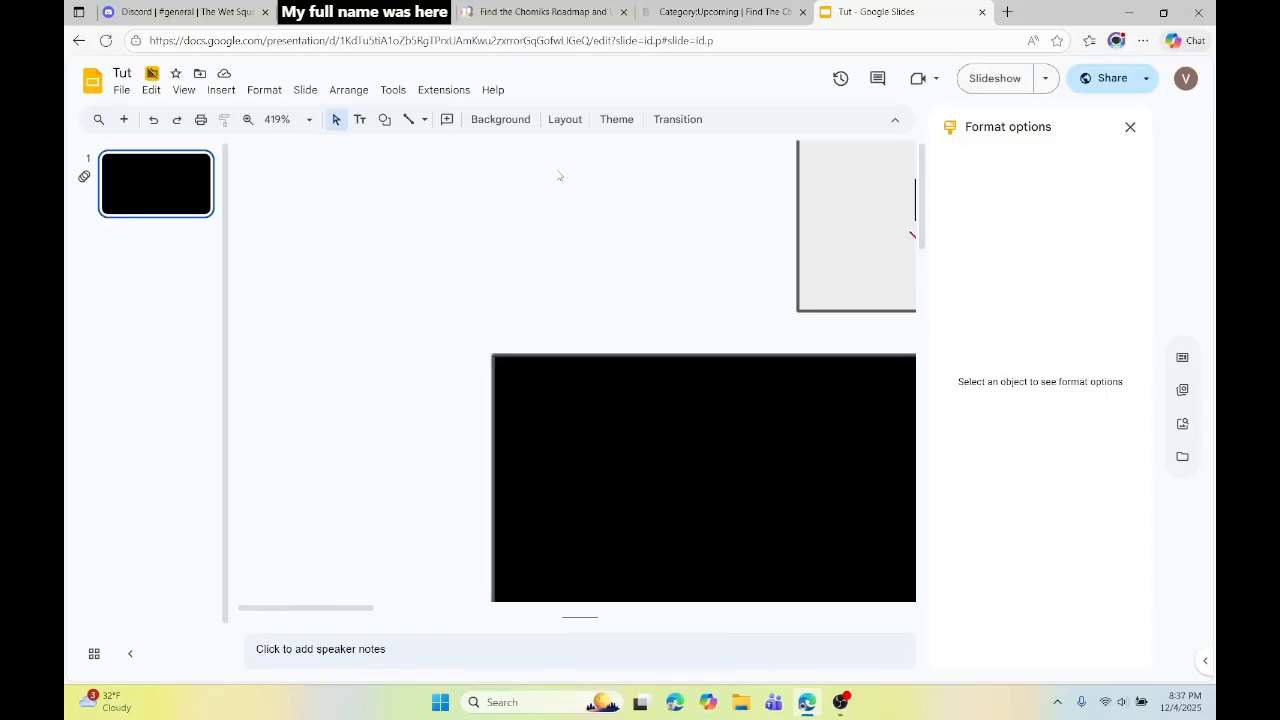
click(288, 119)
click(280, 148)
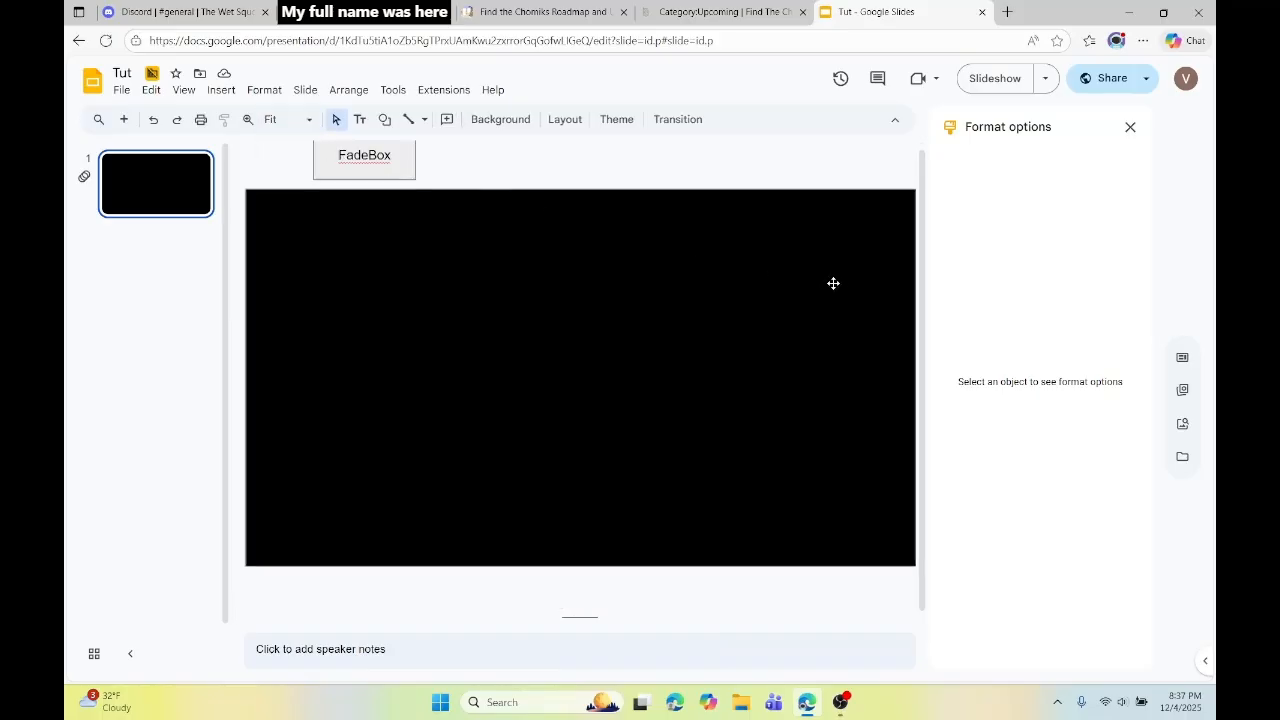
click(221, 92)
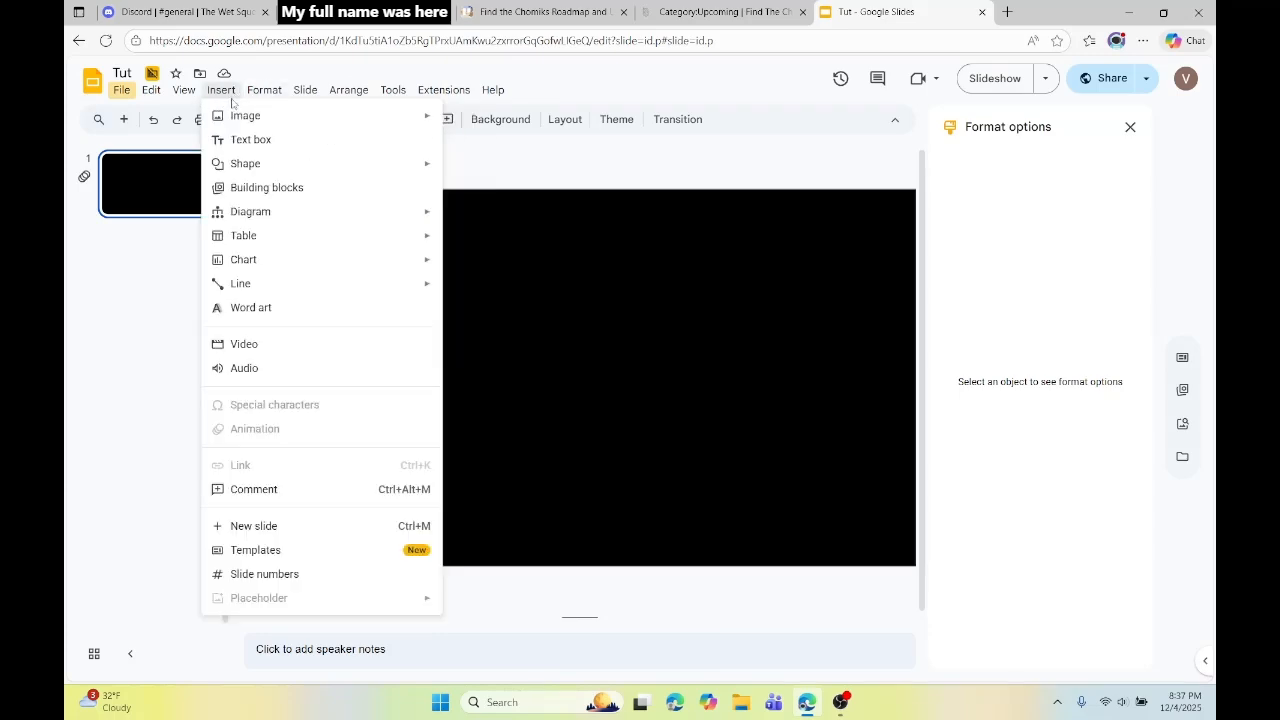
mouse_move(329, 122)
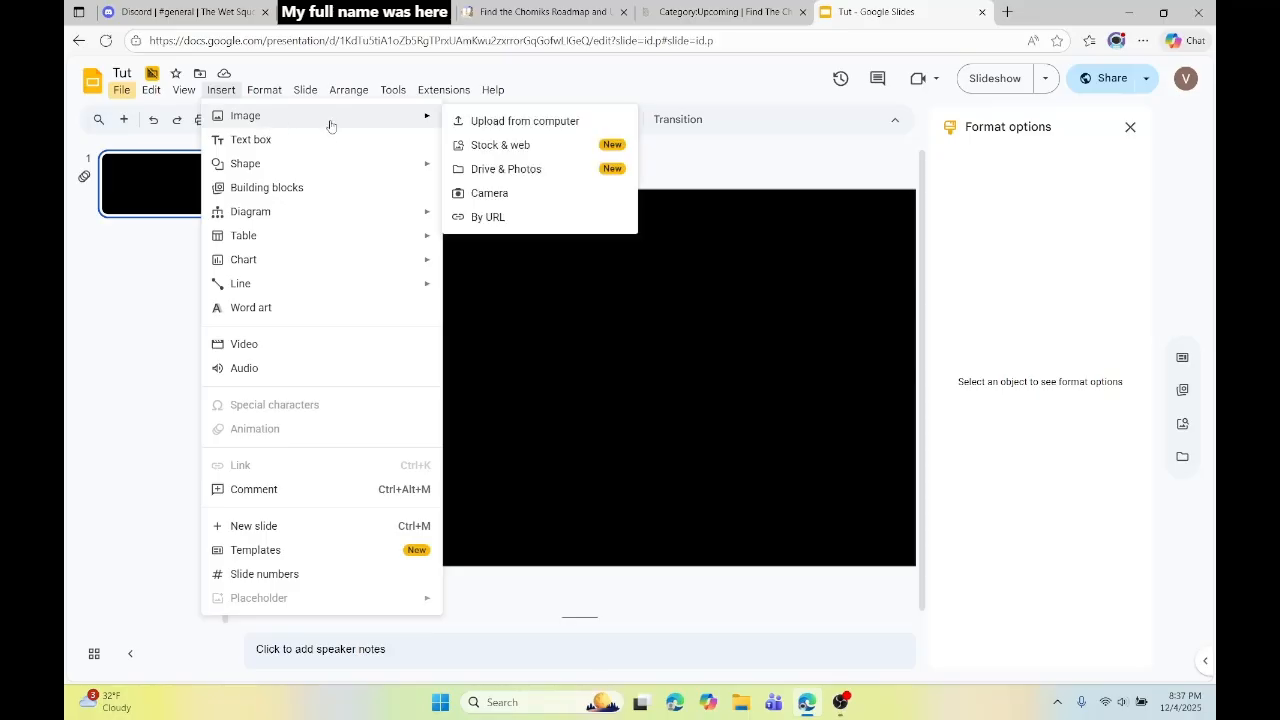
click(500, 145)
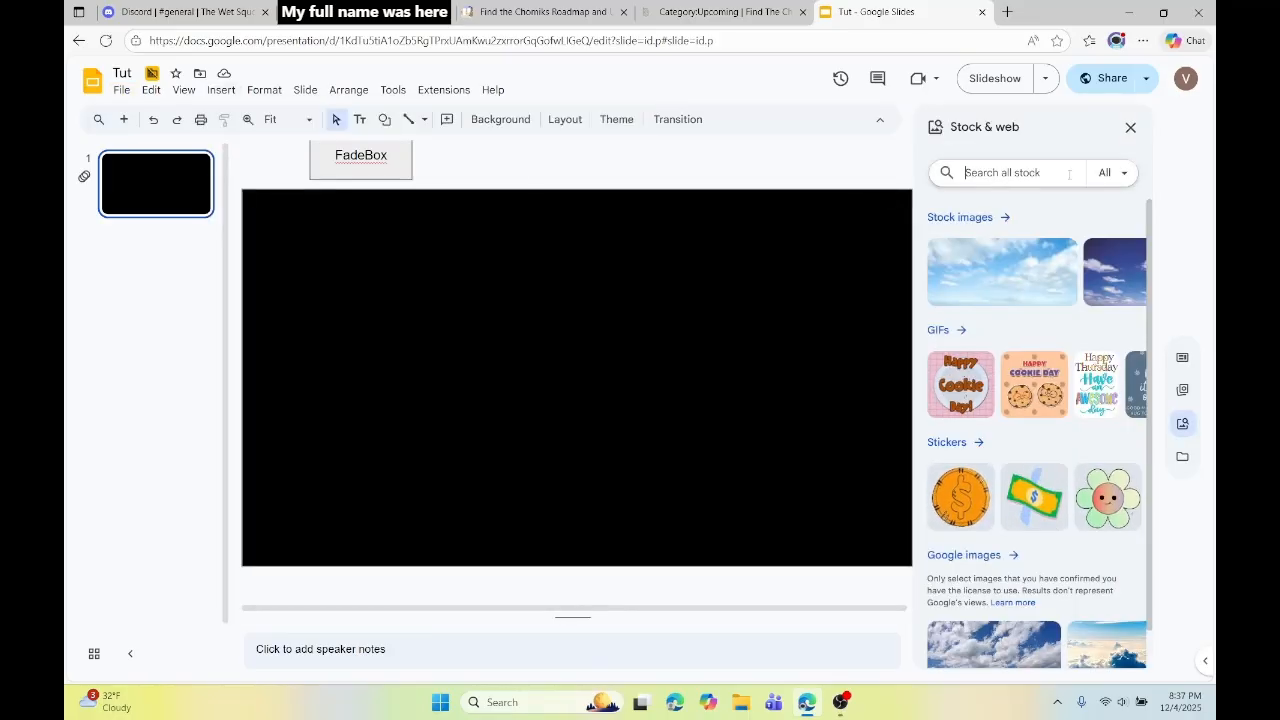
text(eagle)
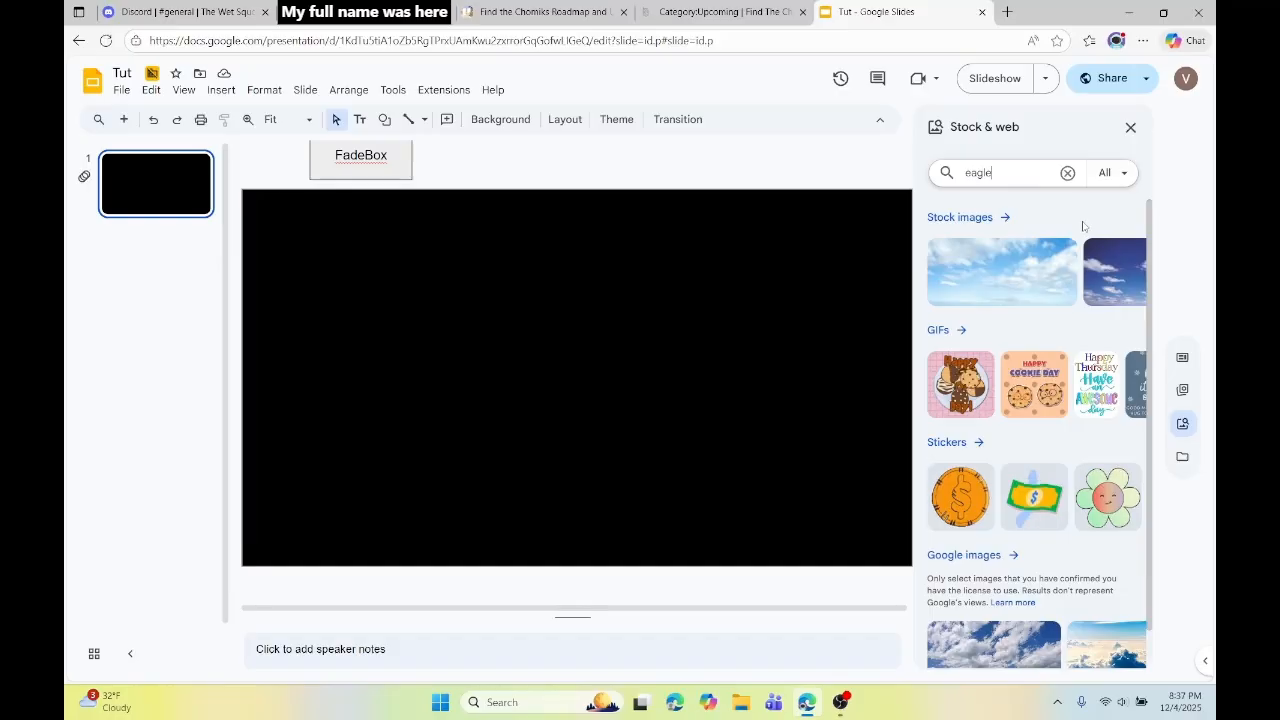
key(Return)
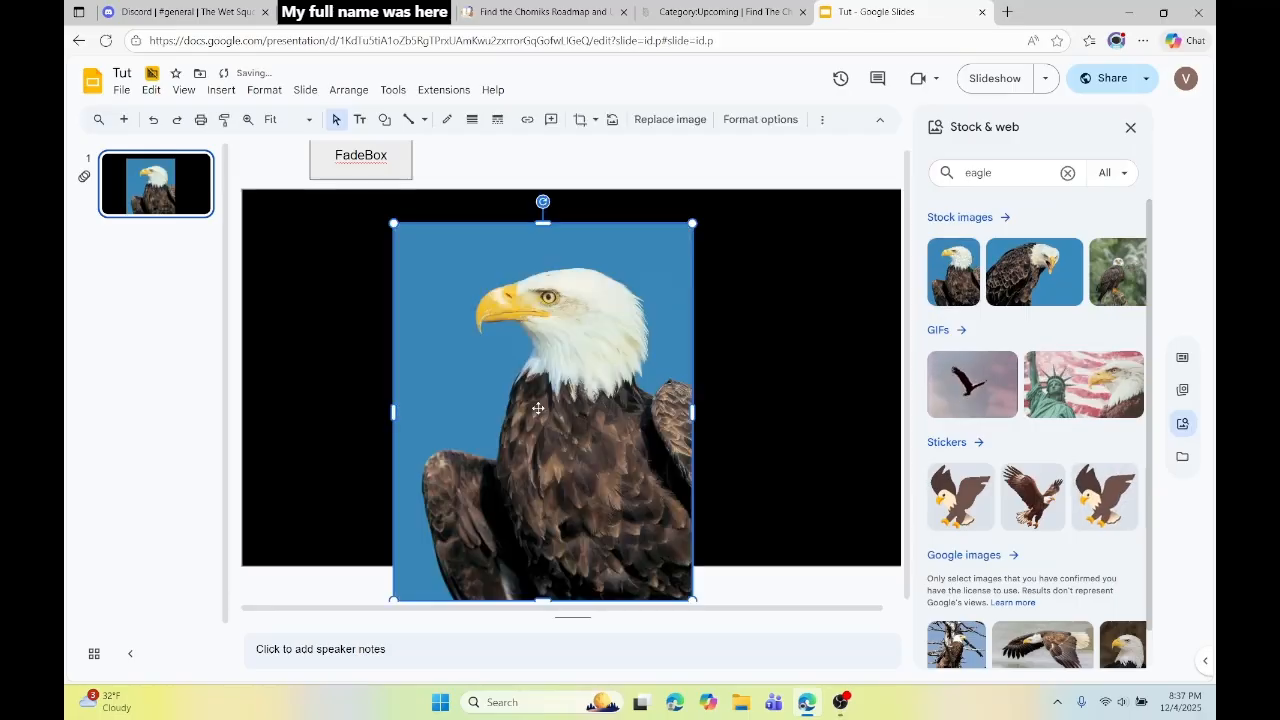
Crop the eagle picture down to a small rectangle around the upper beak and the eye.
double_click(525, 343)
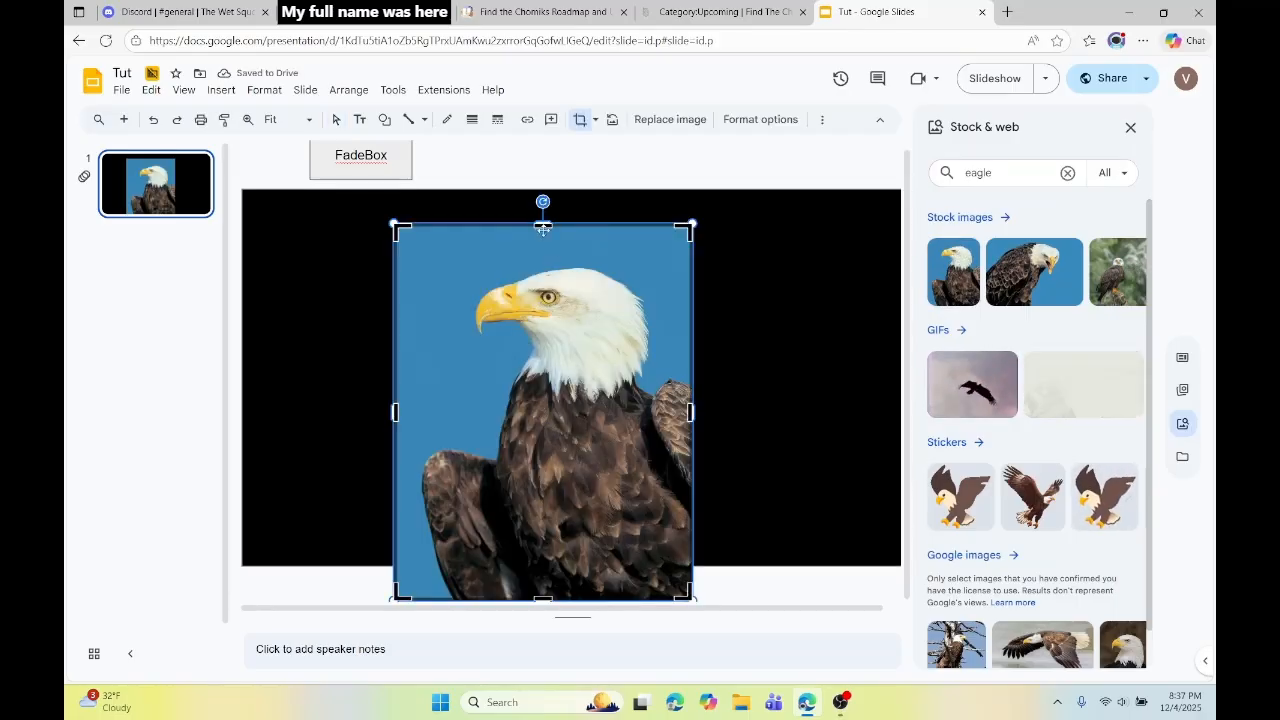
drag(543, 225, 543, 291)
drag(690, 450, 550, 450)
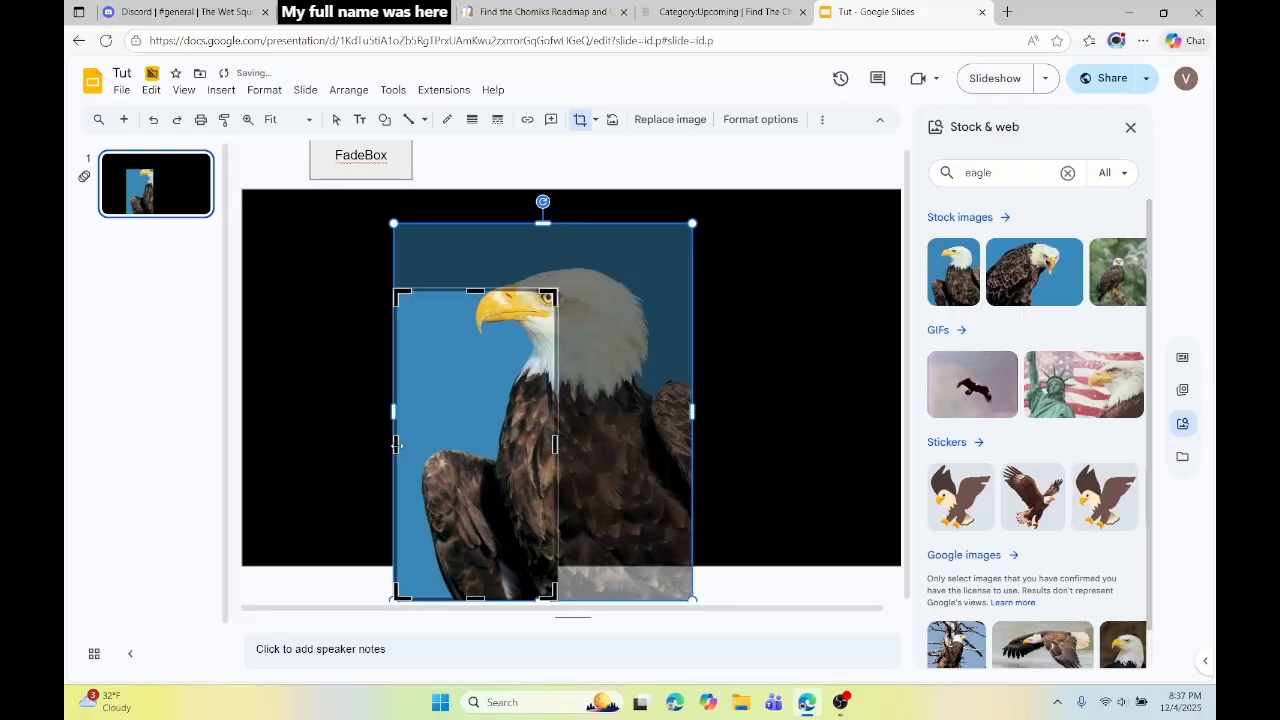
drag(396, 445, 538, 433)
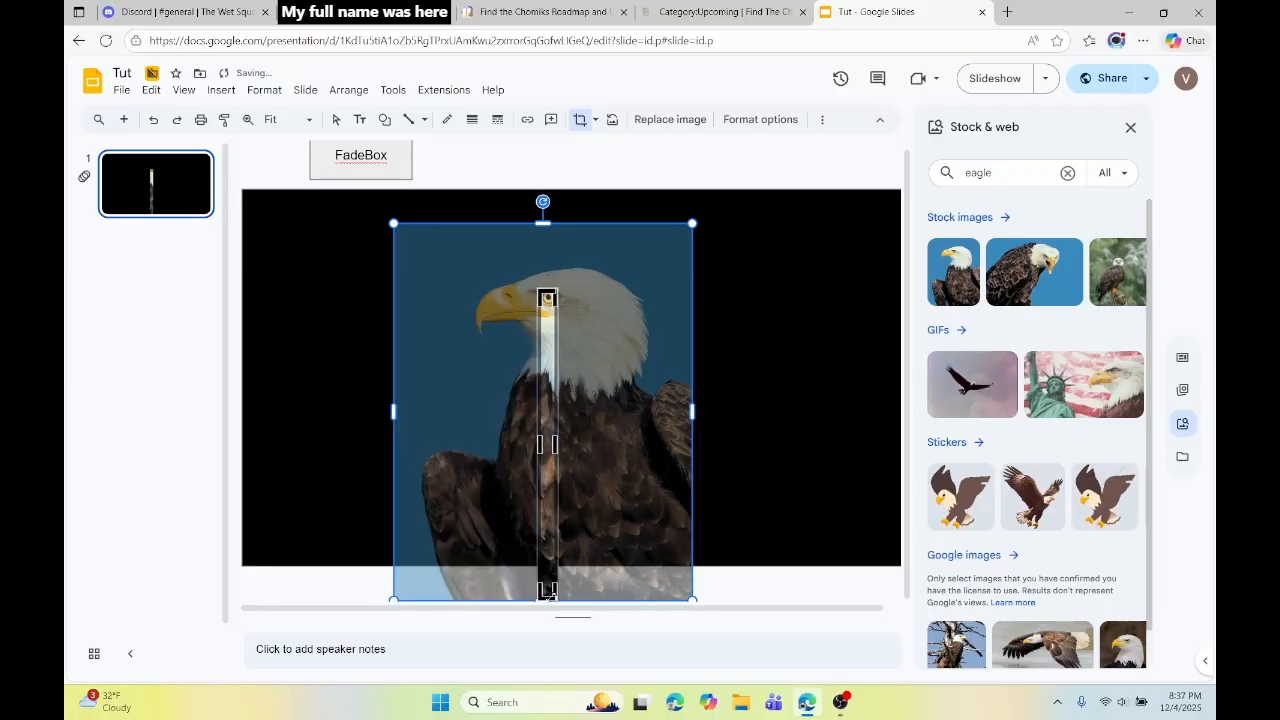
drag(540, 446, 507, 452)
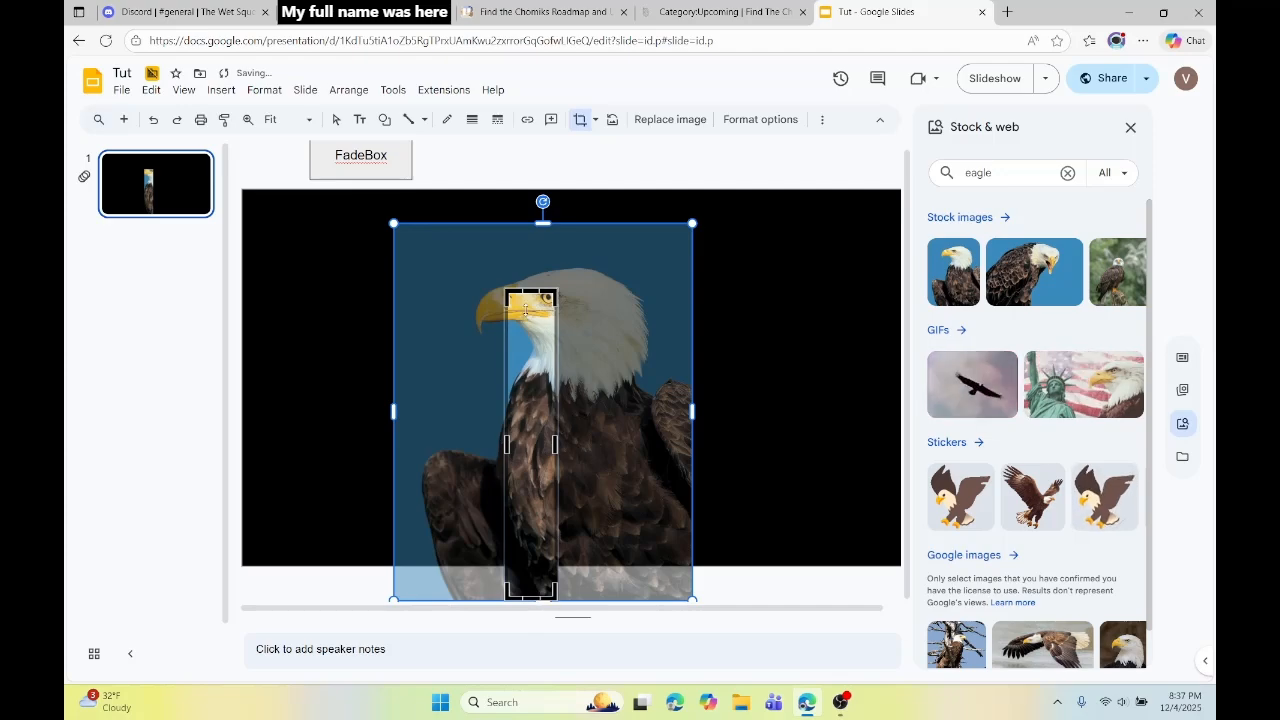
drag(531, 317, 531, 318)
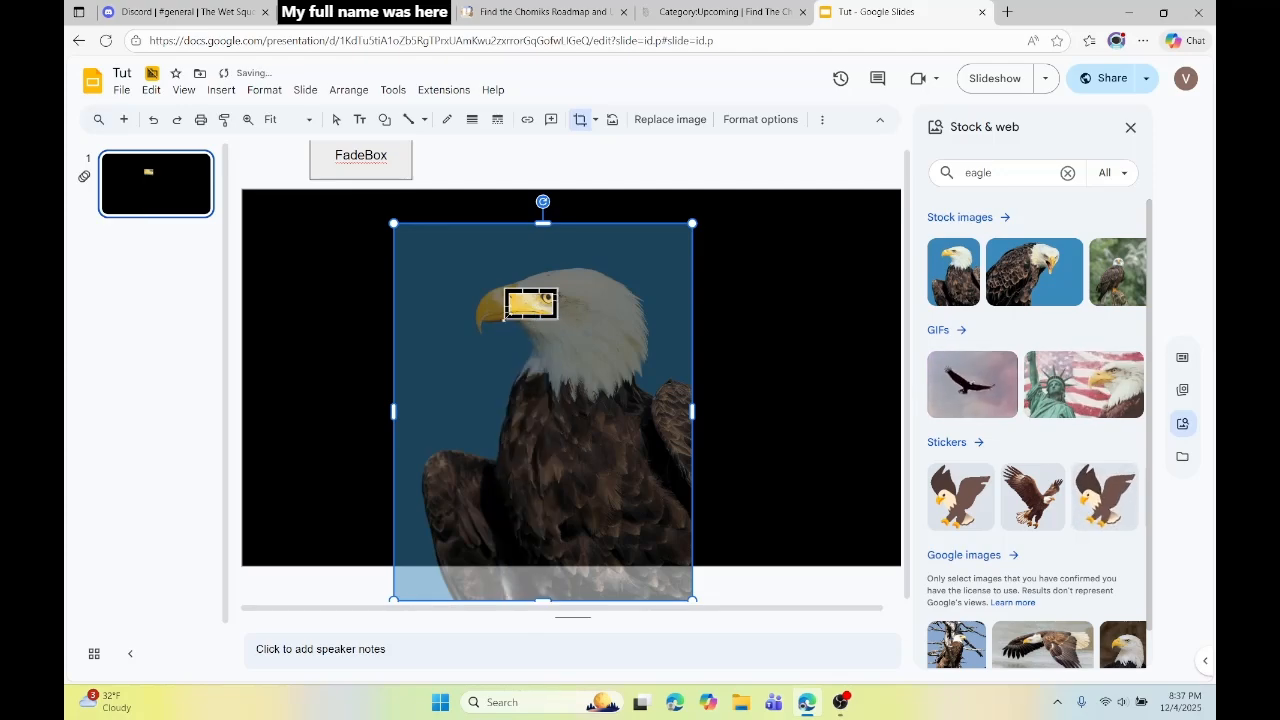